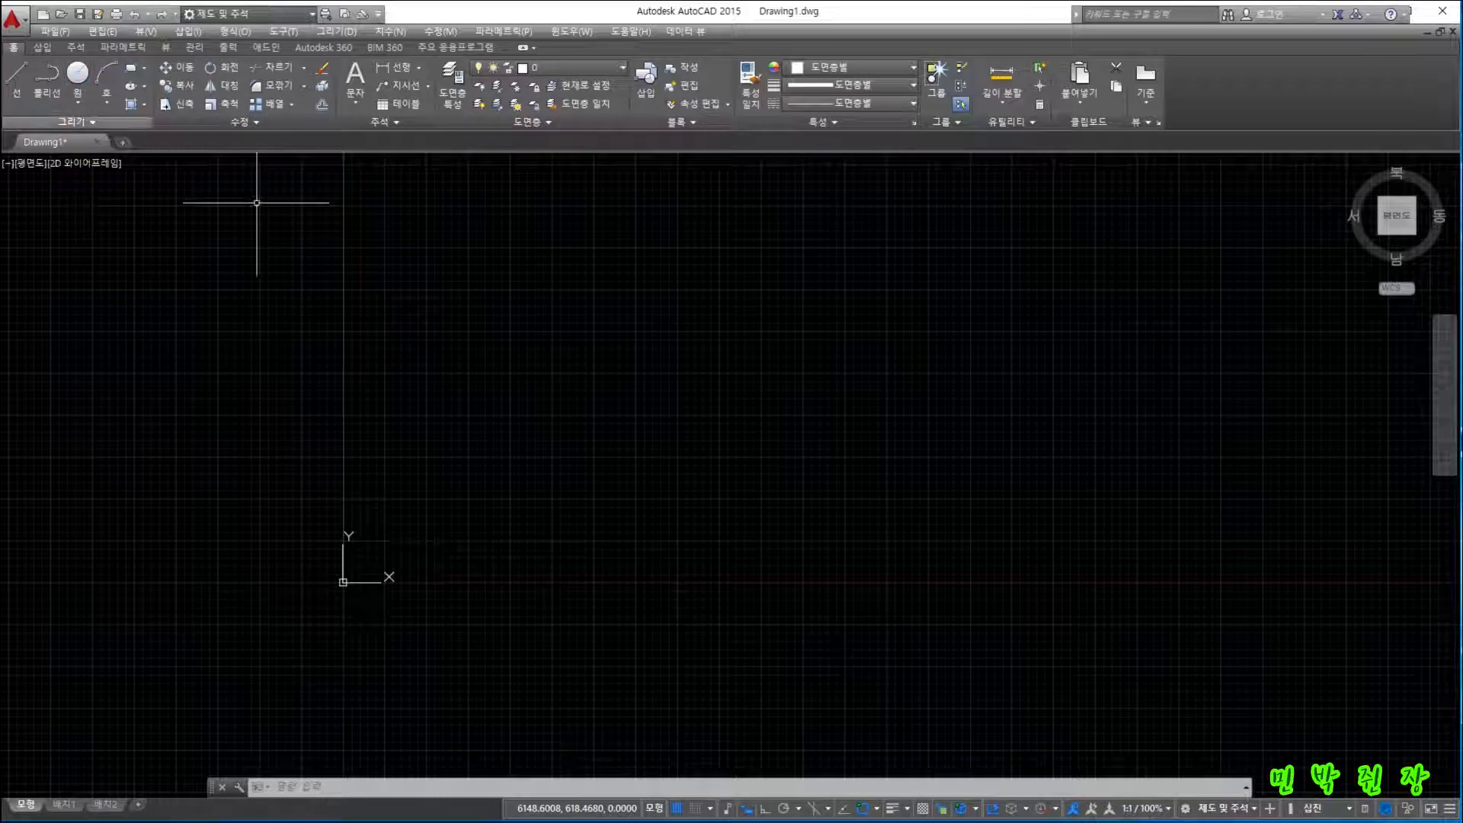
- Draw a circle freehand above and to the right of the origin, giving its center and a radius point
{"action": "left_click", "coordinate": [649, 356]}
{"action": "left_click", "coordinate": [720, 414]}
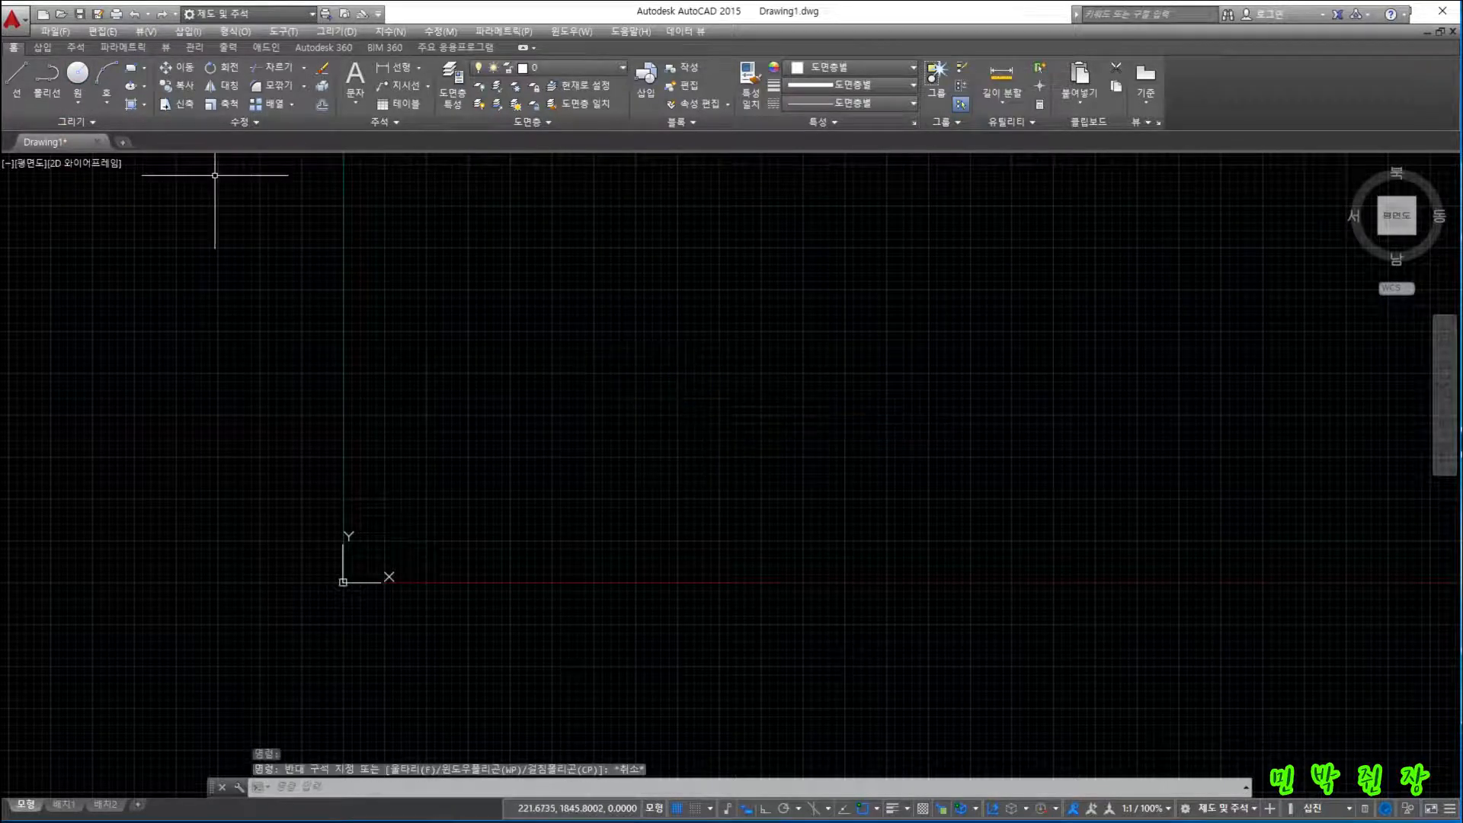
{"action": "left_click", "coordinate": [77, 72]}
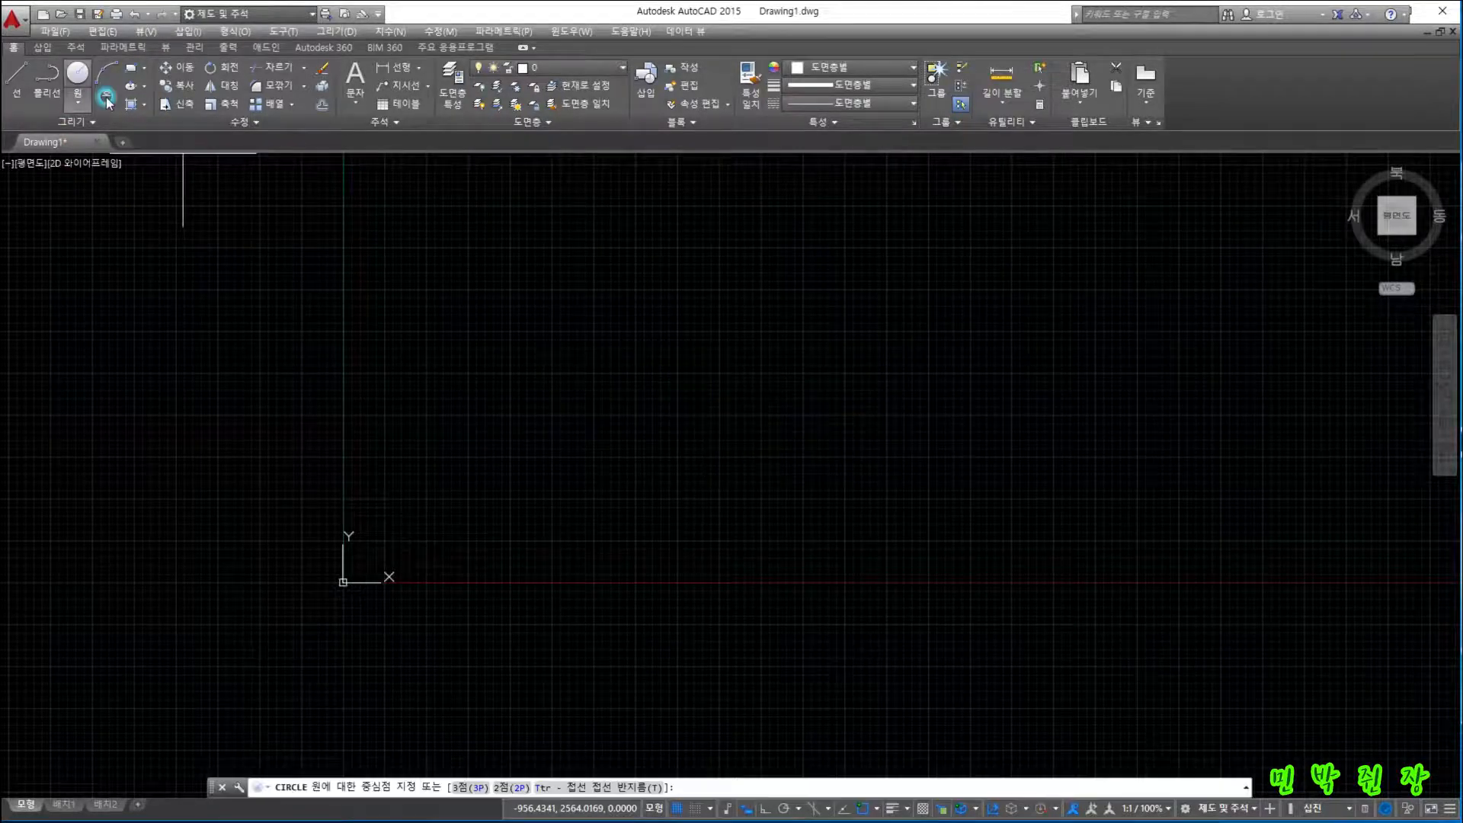
{"action": "left_click", "coordinate": [502, 321]}
{"action": "left_click", "coordinate": [609, 390]}
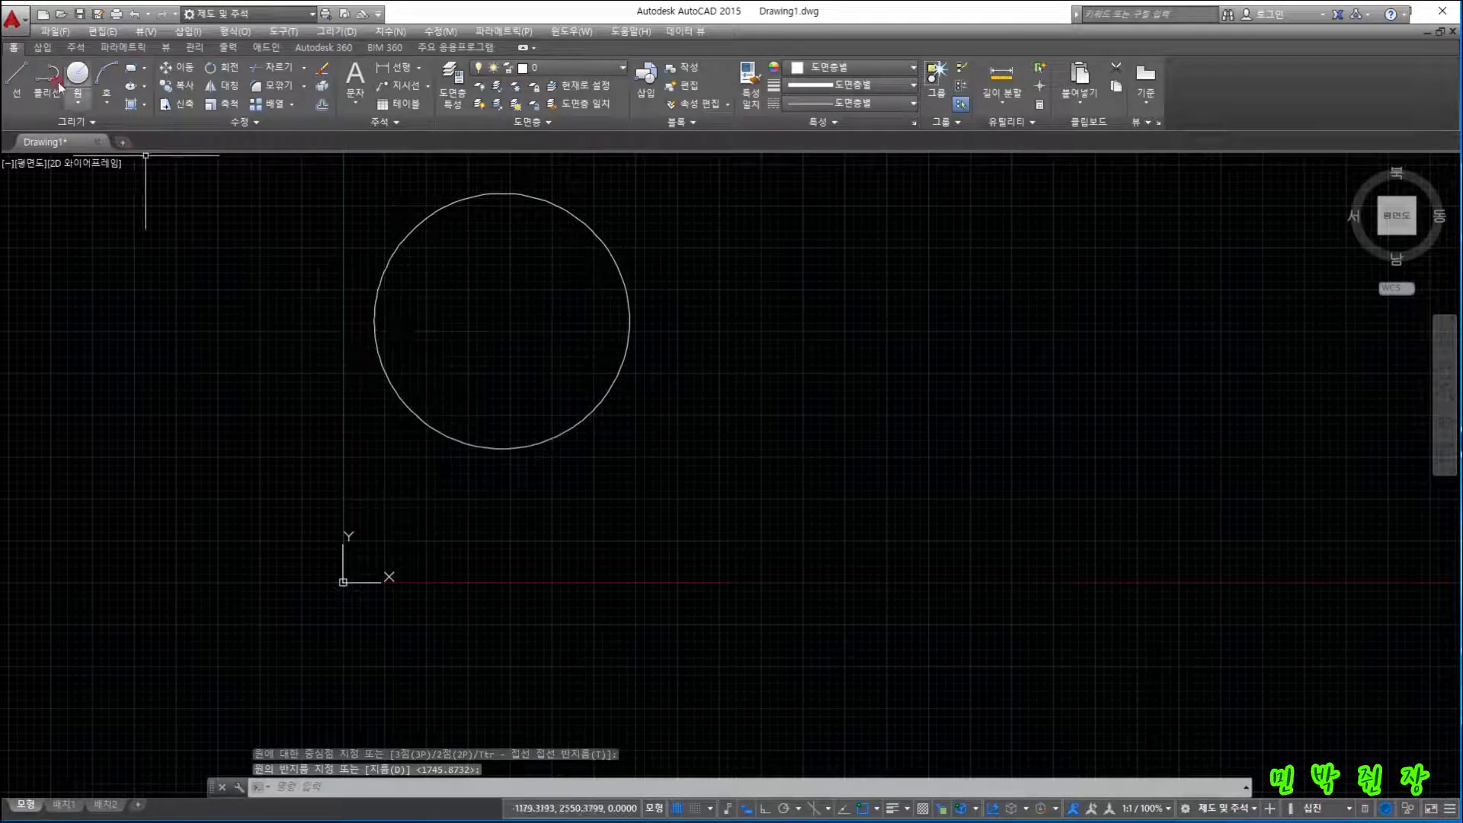
- Draw a single sloping line to the right of the circle, rising toward the upper right, and end the Line command
{"action": "left_click", "coordinate": [17, 76]}
{"action": "left_click", "coordinate": [794, 416]}
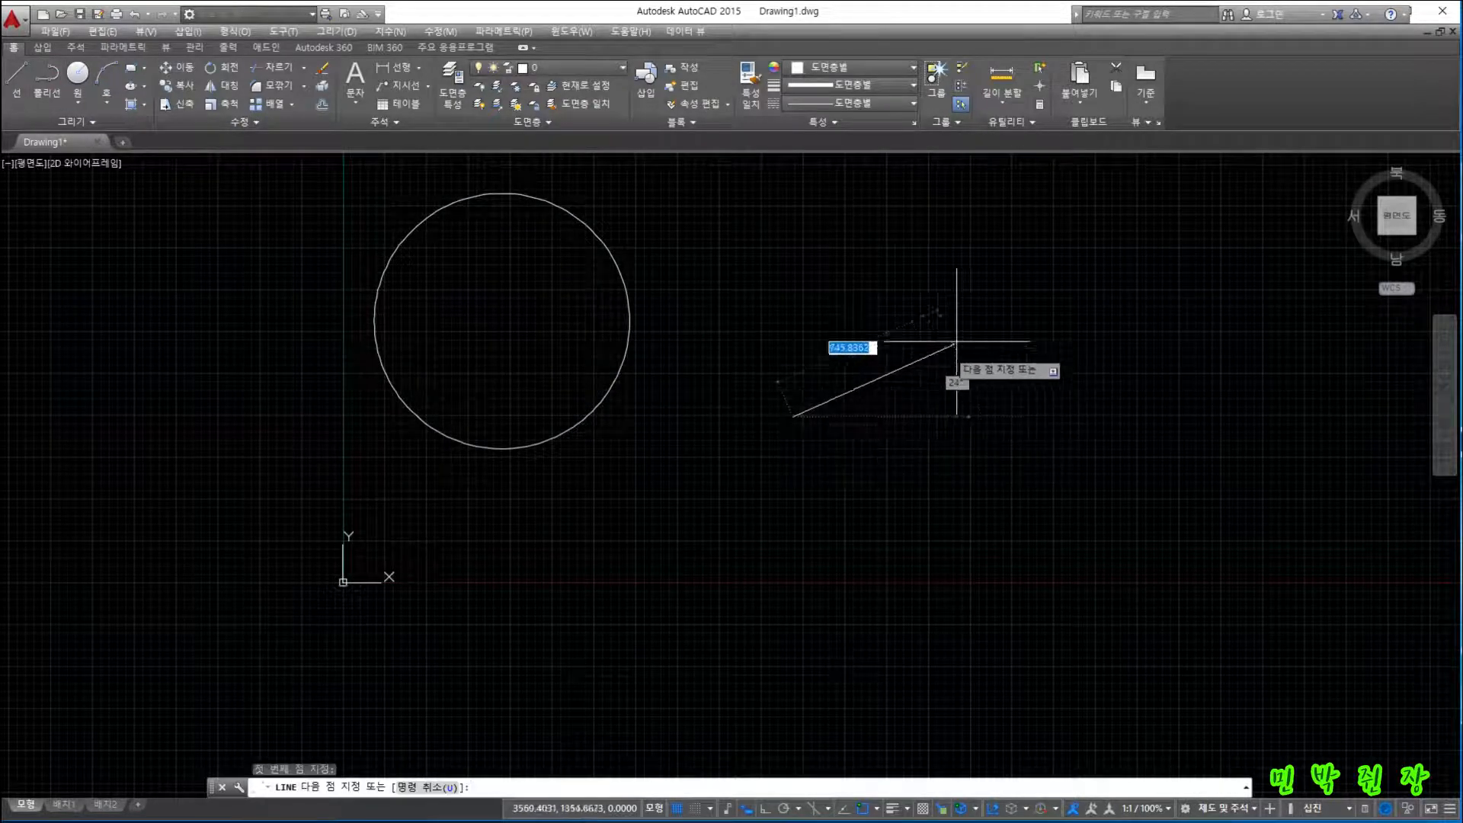
{"action": "left_click", "coordinate": [1052, 288]}
{"action": "key", "text": "Escape"}
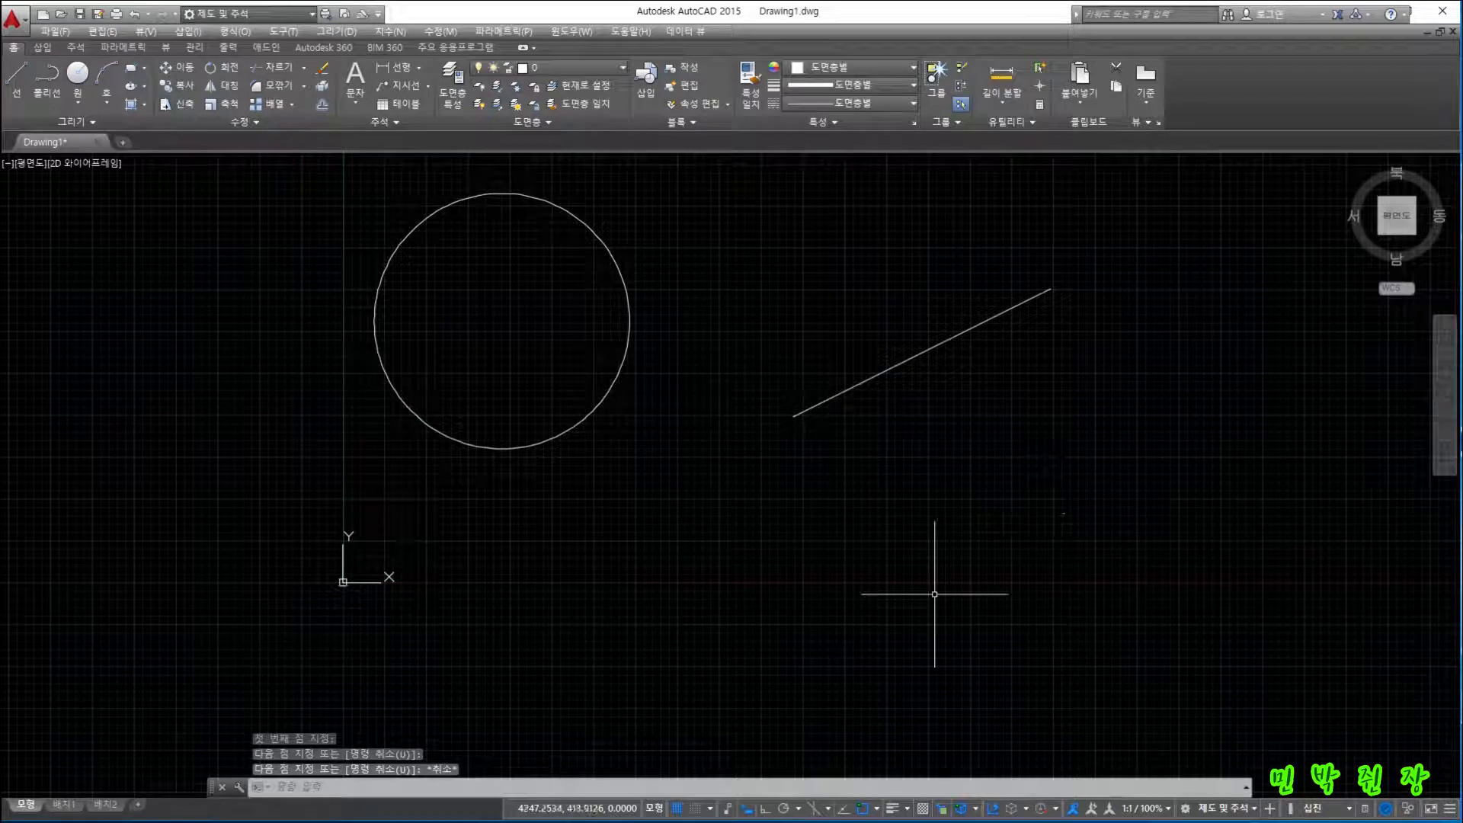
{"action": "left_click", "coordinate": [609, 402]}
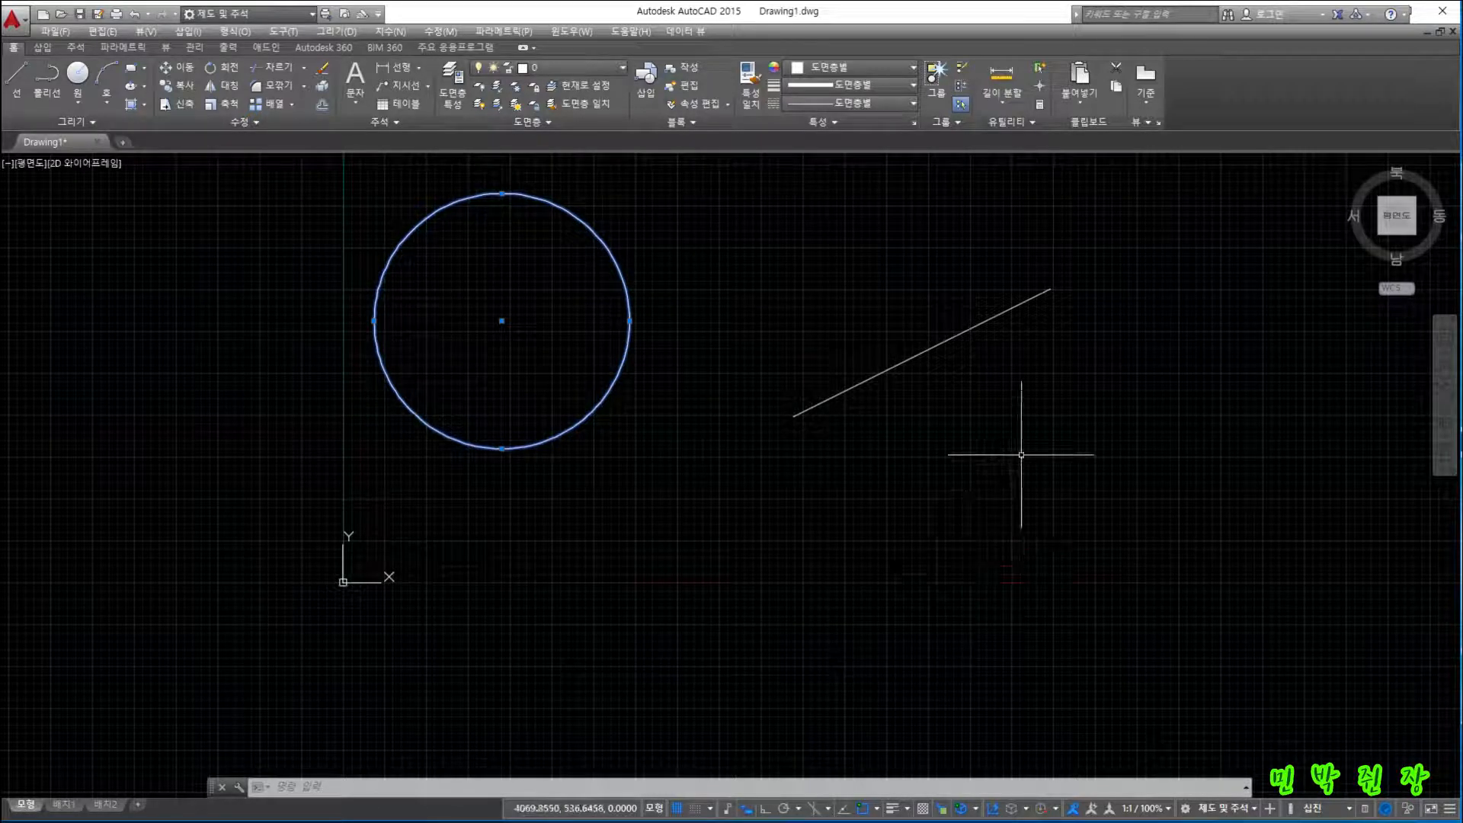
{"action": "key", "text": "Escape"}
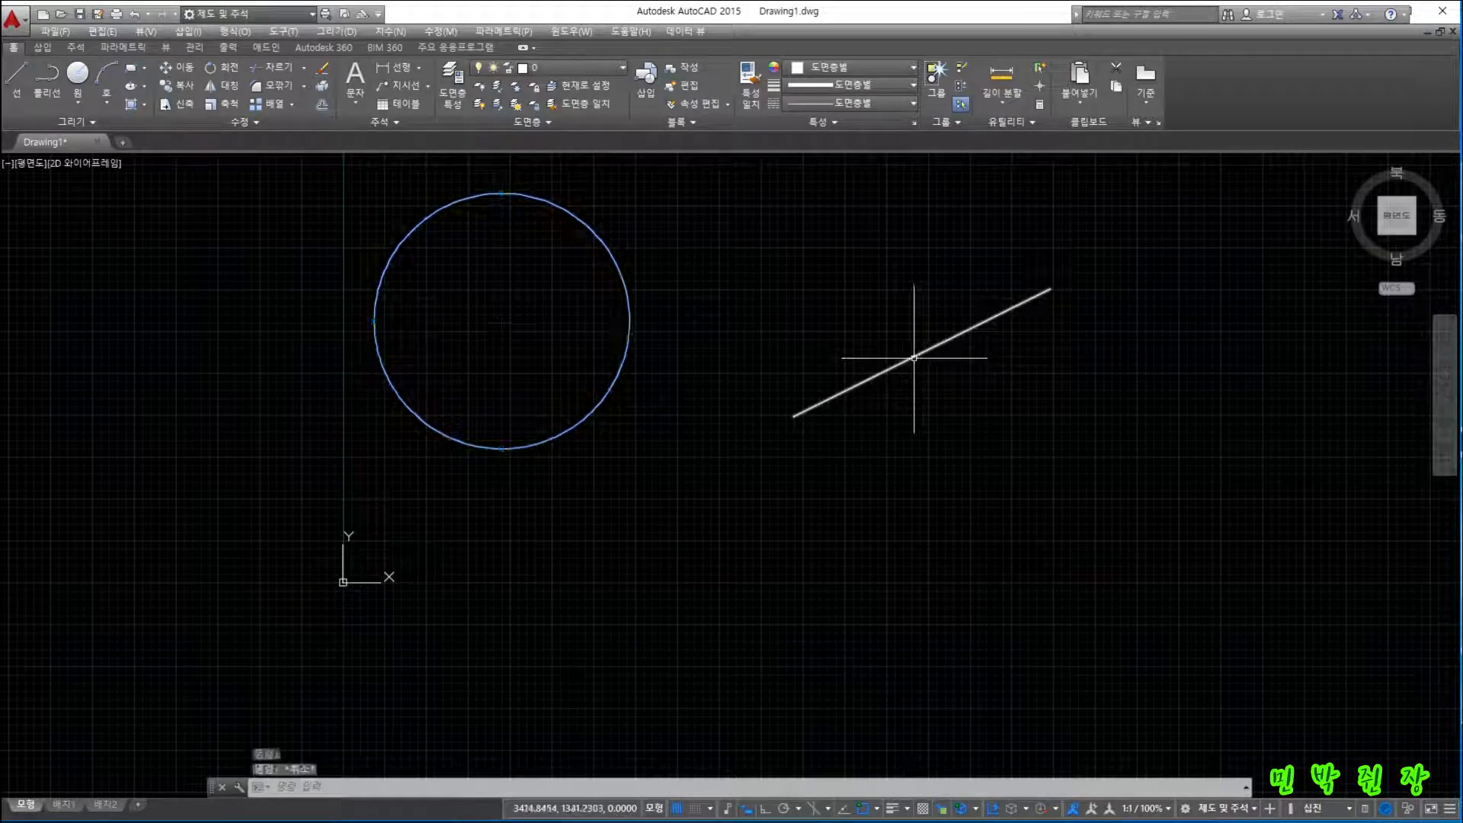
{"action": "left_click", "coordinate": [793, 416]}
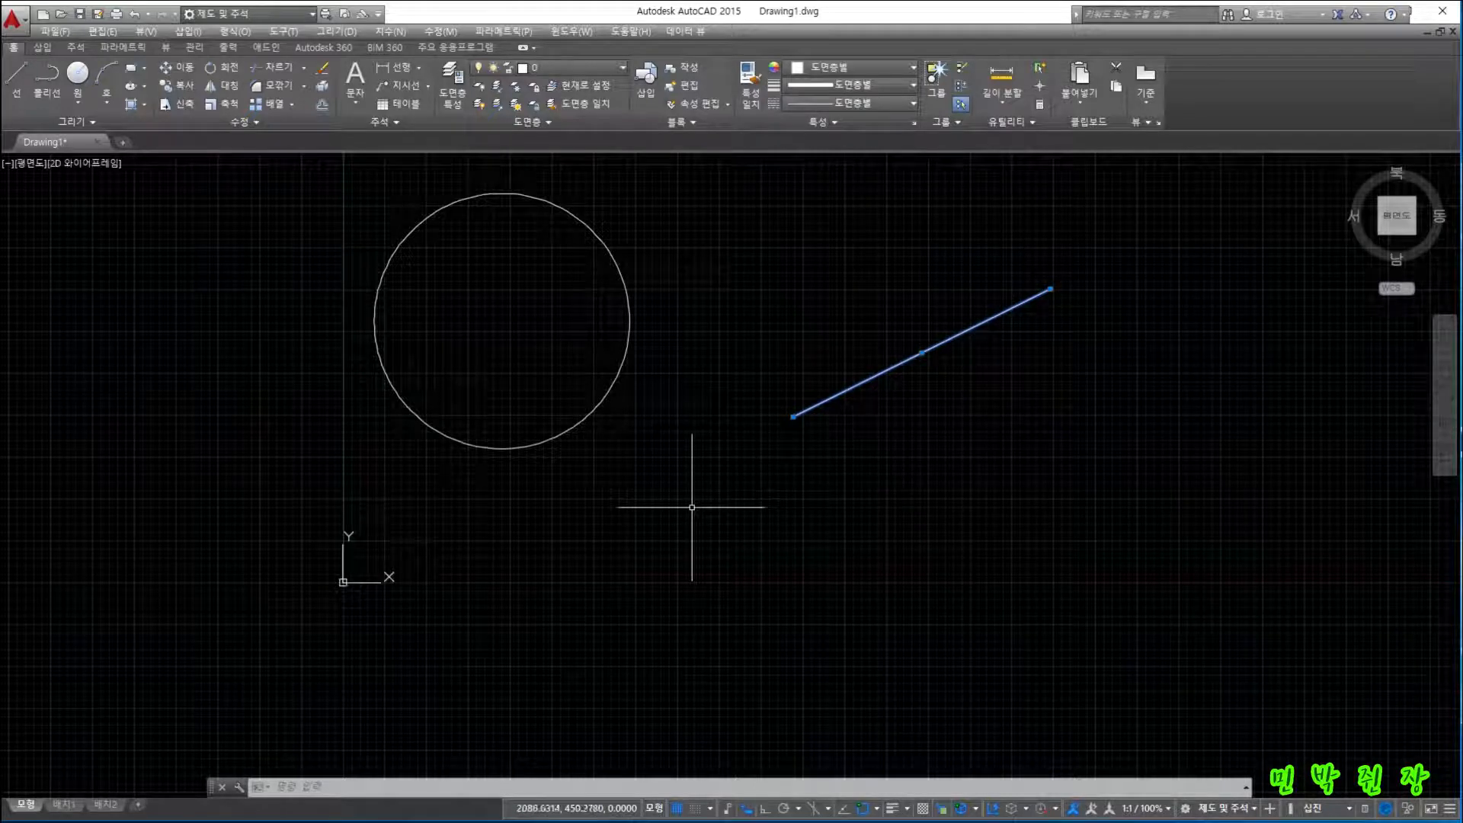
{"action": "key", "text": "Escape"}
{"action": "left_click", "coordinate": [390, 786]}
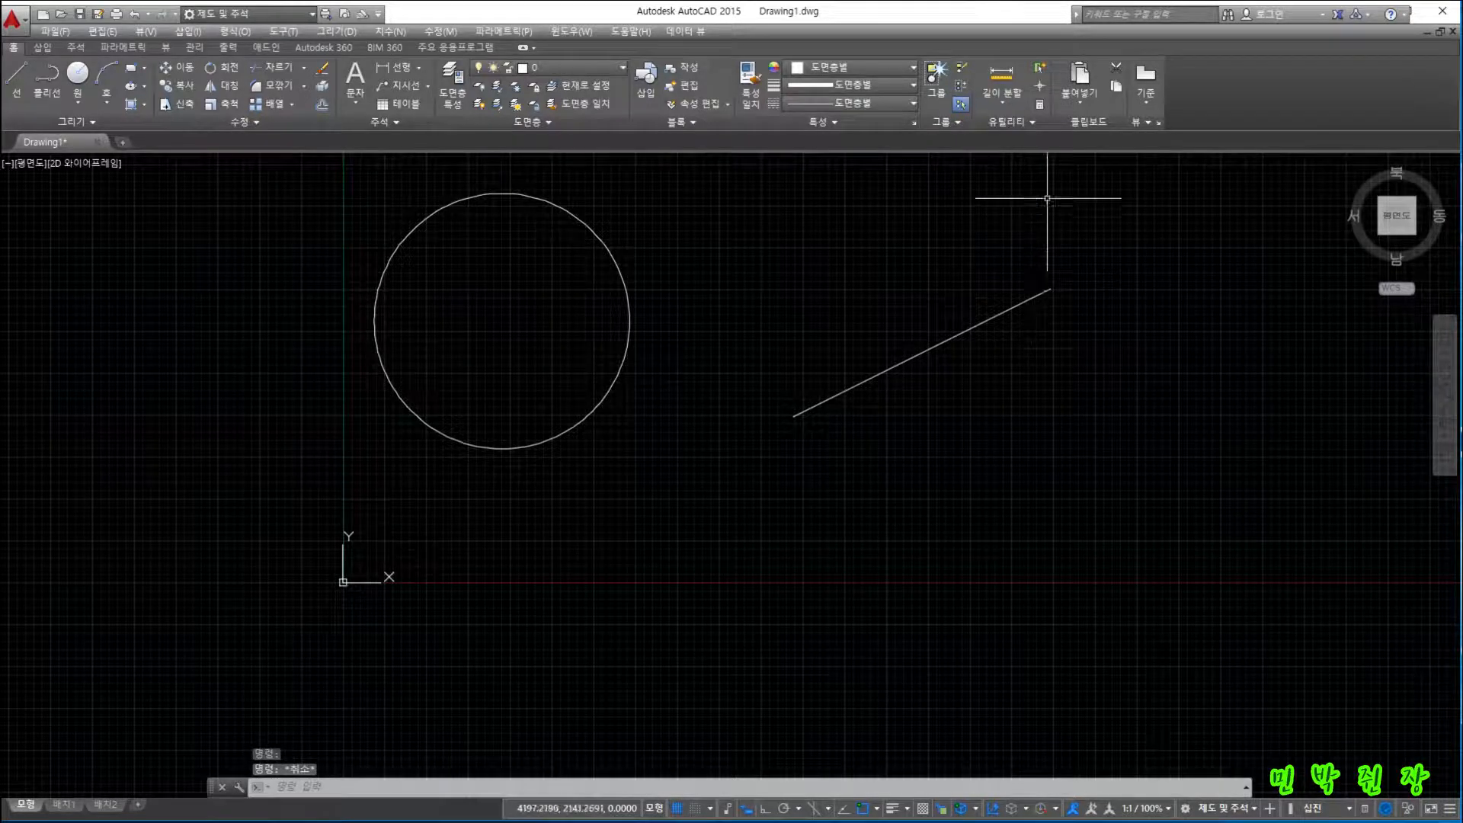
{"action": "left_click", "coordinate": [1007, 105]}
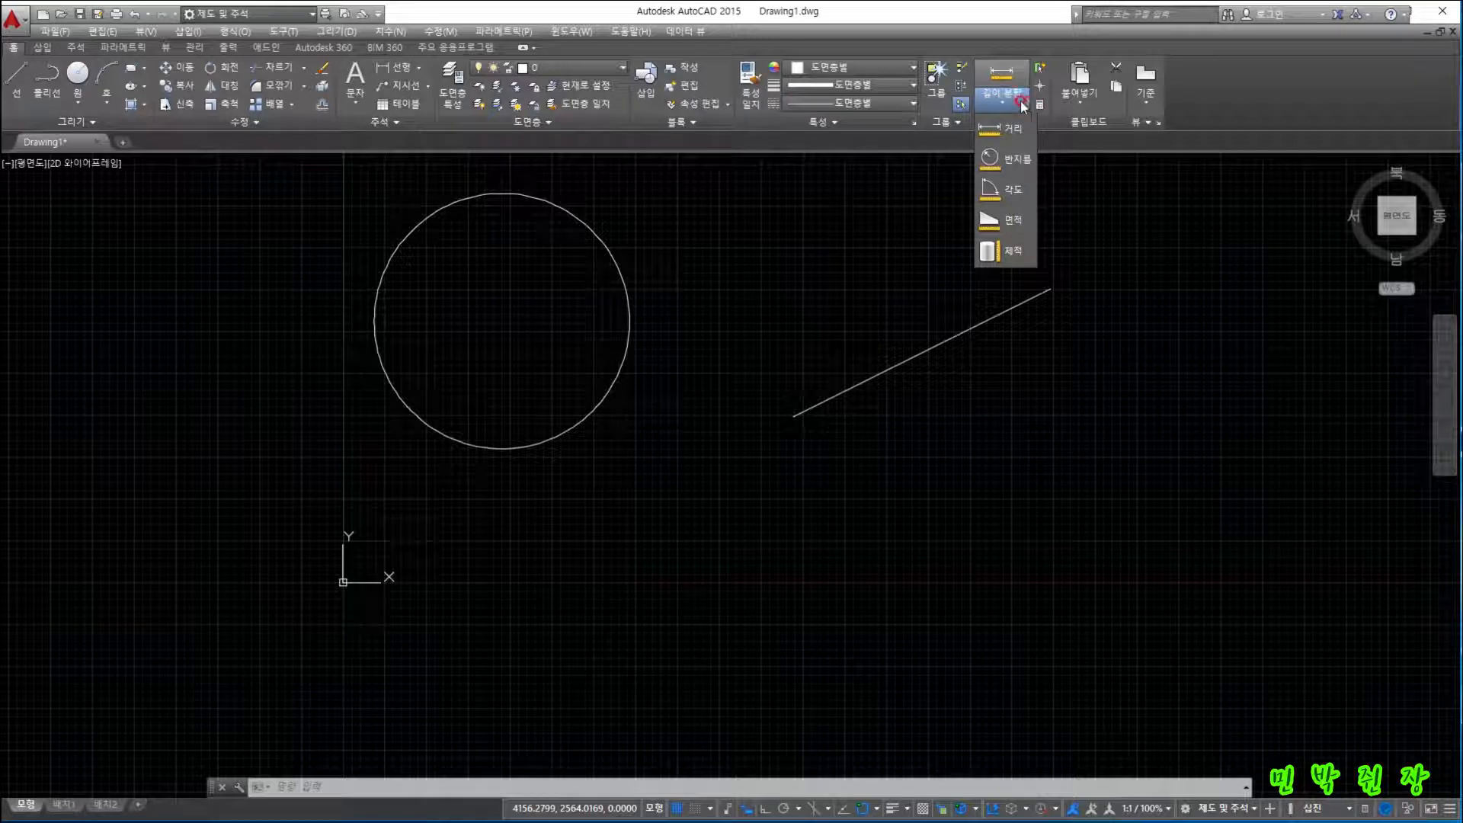
{"action": "left_click", "coordinate": [945, 409]}
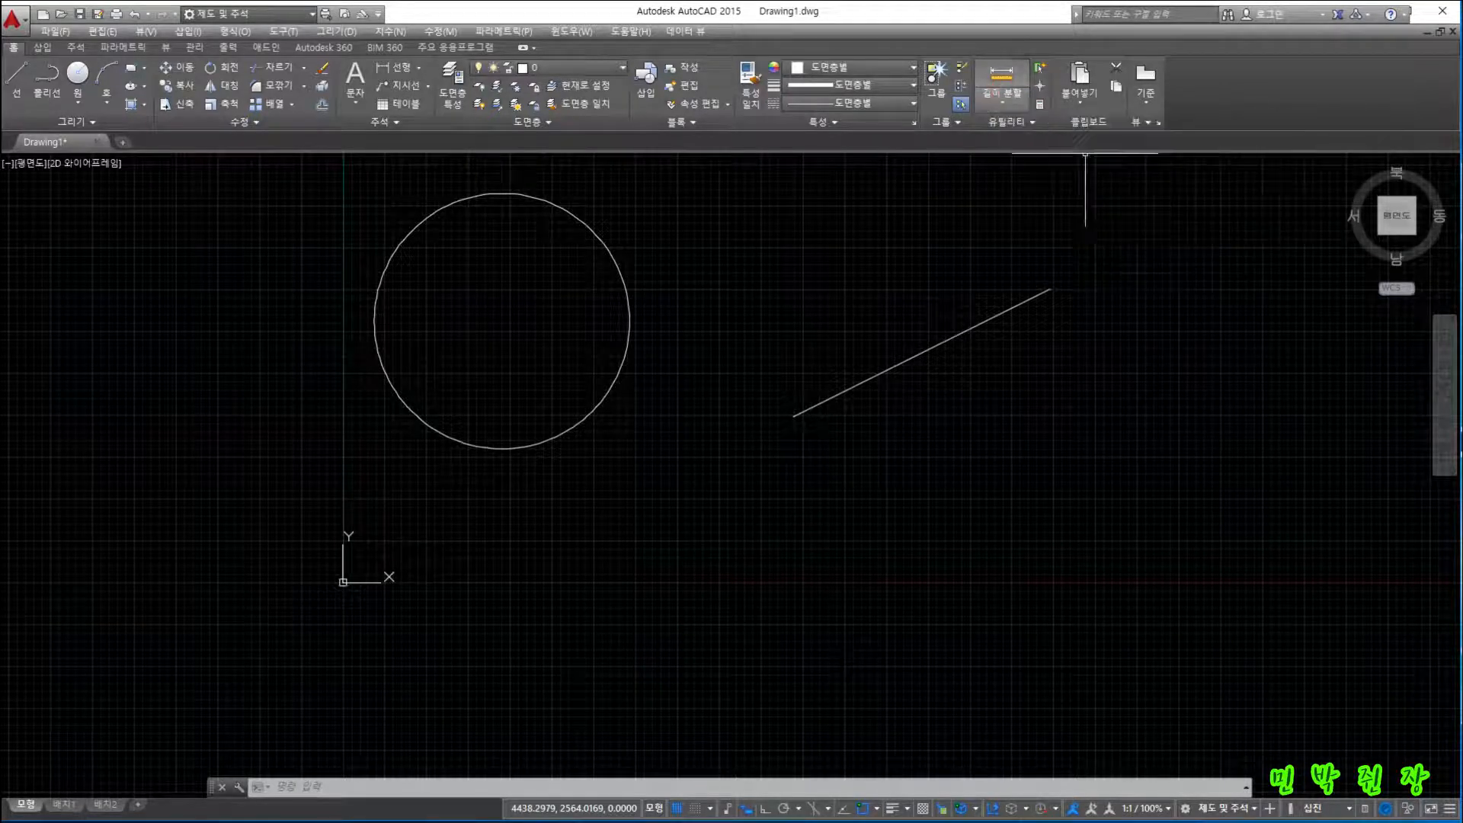
{"action": "left_click", "coordinate": [737, 472]}
{"action": "key", "text": "Escape"}
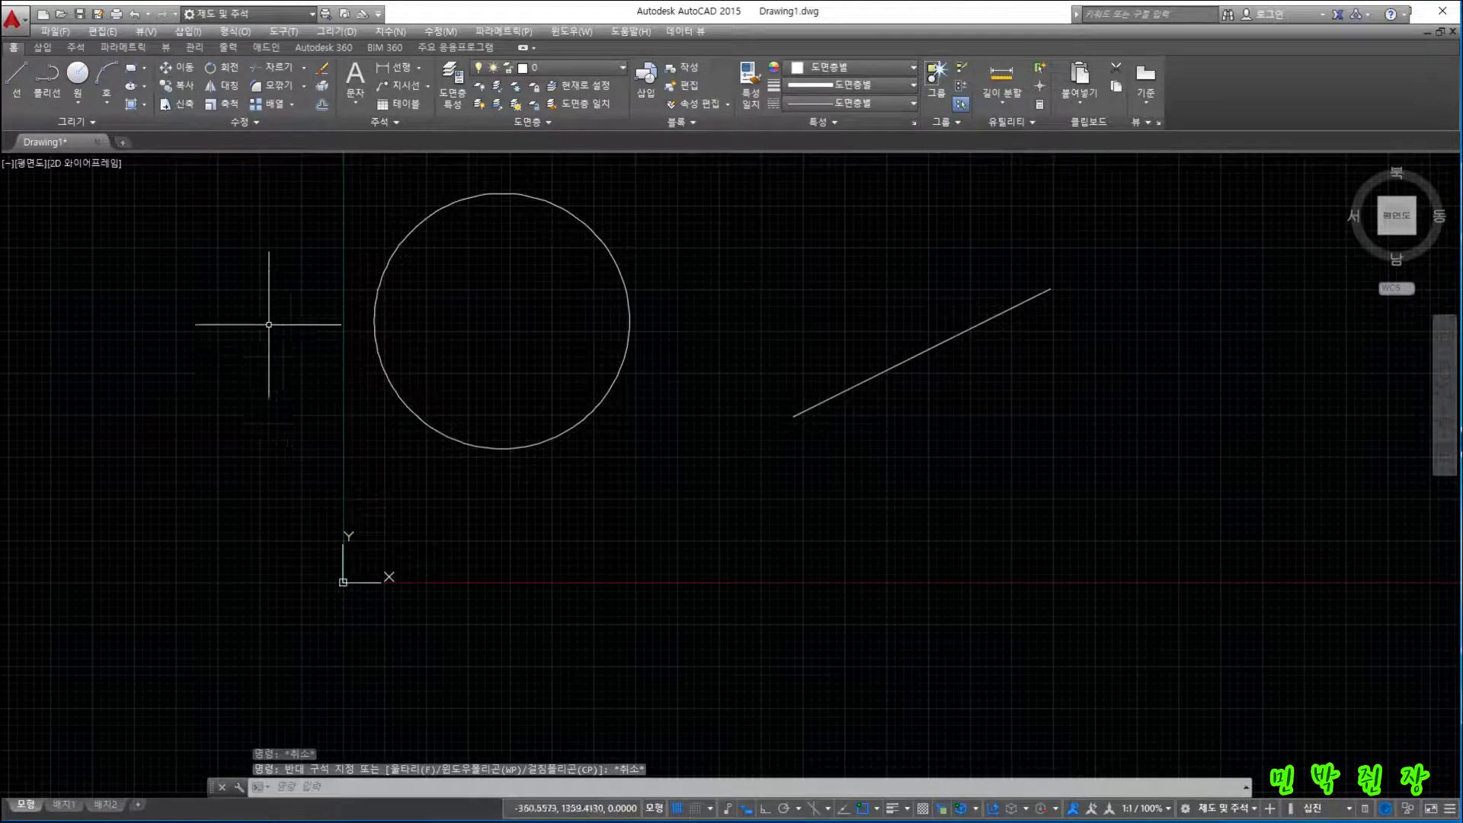
- Look up the DIV (DIVIDE) command among the command suggestions and read its description without running it
{"action": "left_click", "coordinate": [299, 786]}
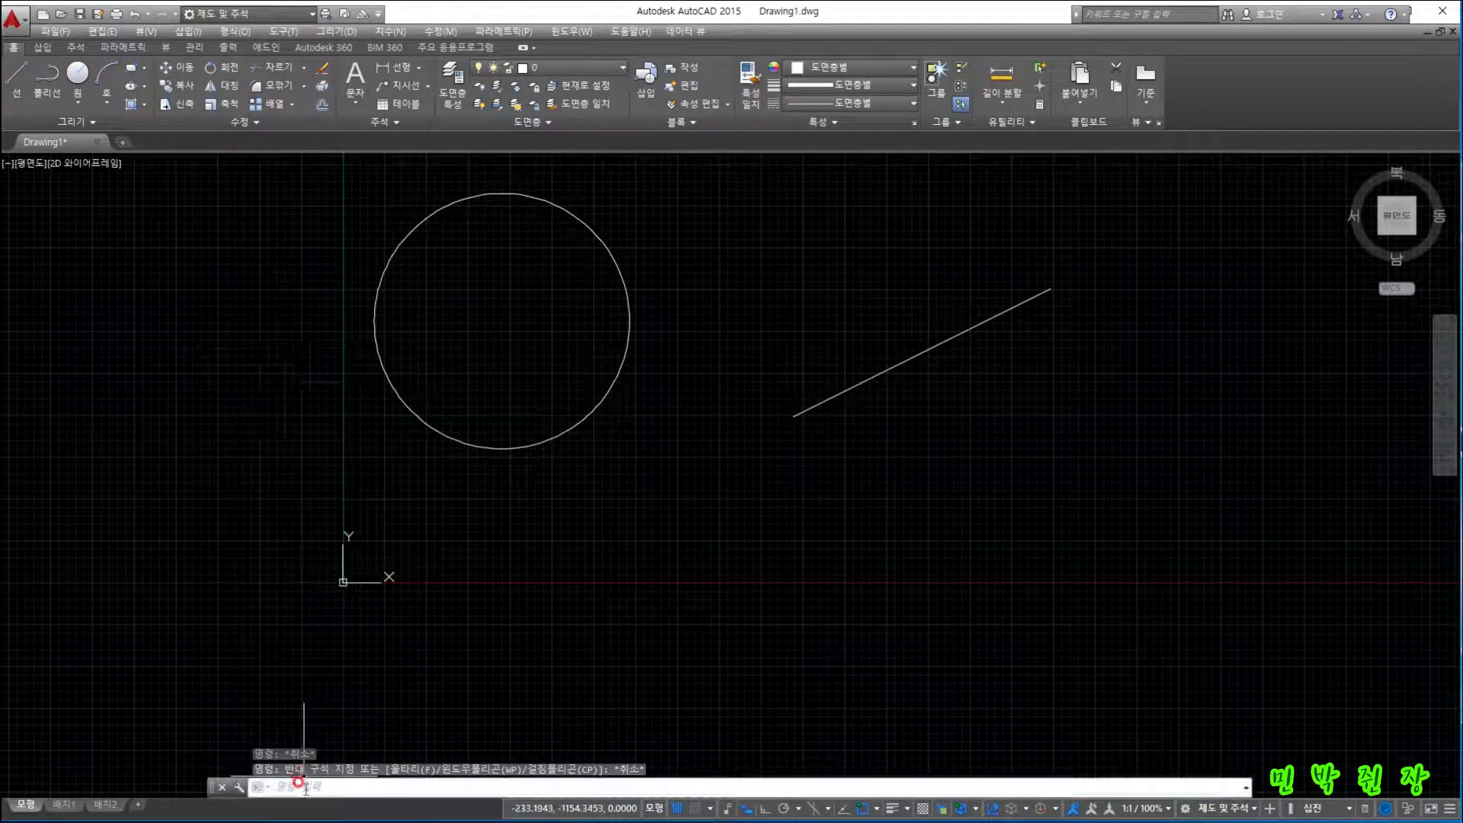
{"action": "left_click", "coordinate": [312, 788]}
{"action": "type", "text": "d"}
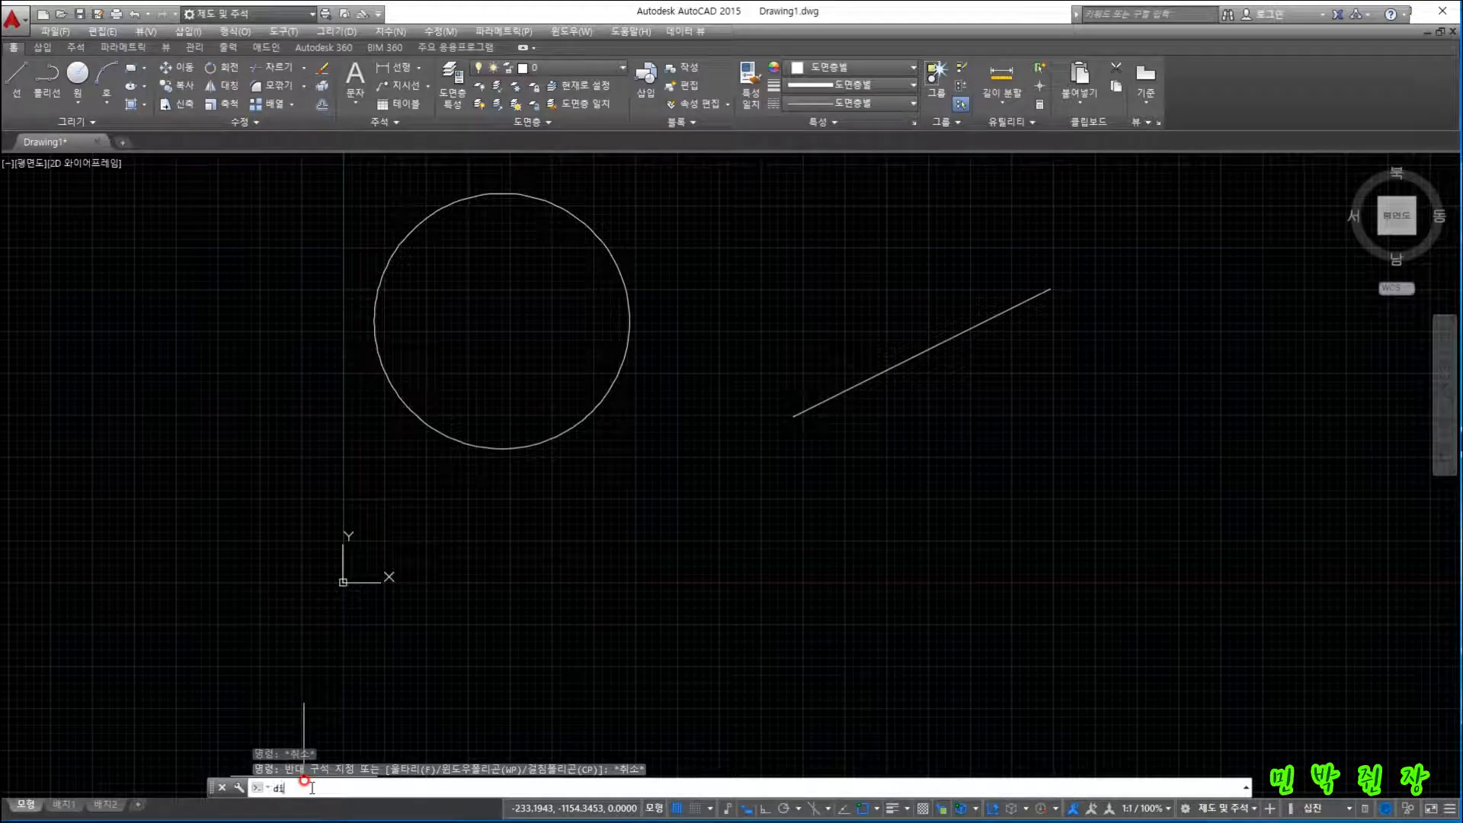
{"action": "type", "text": "ivid"}
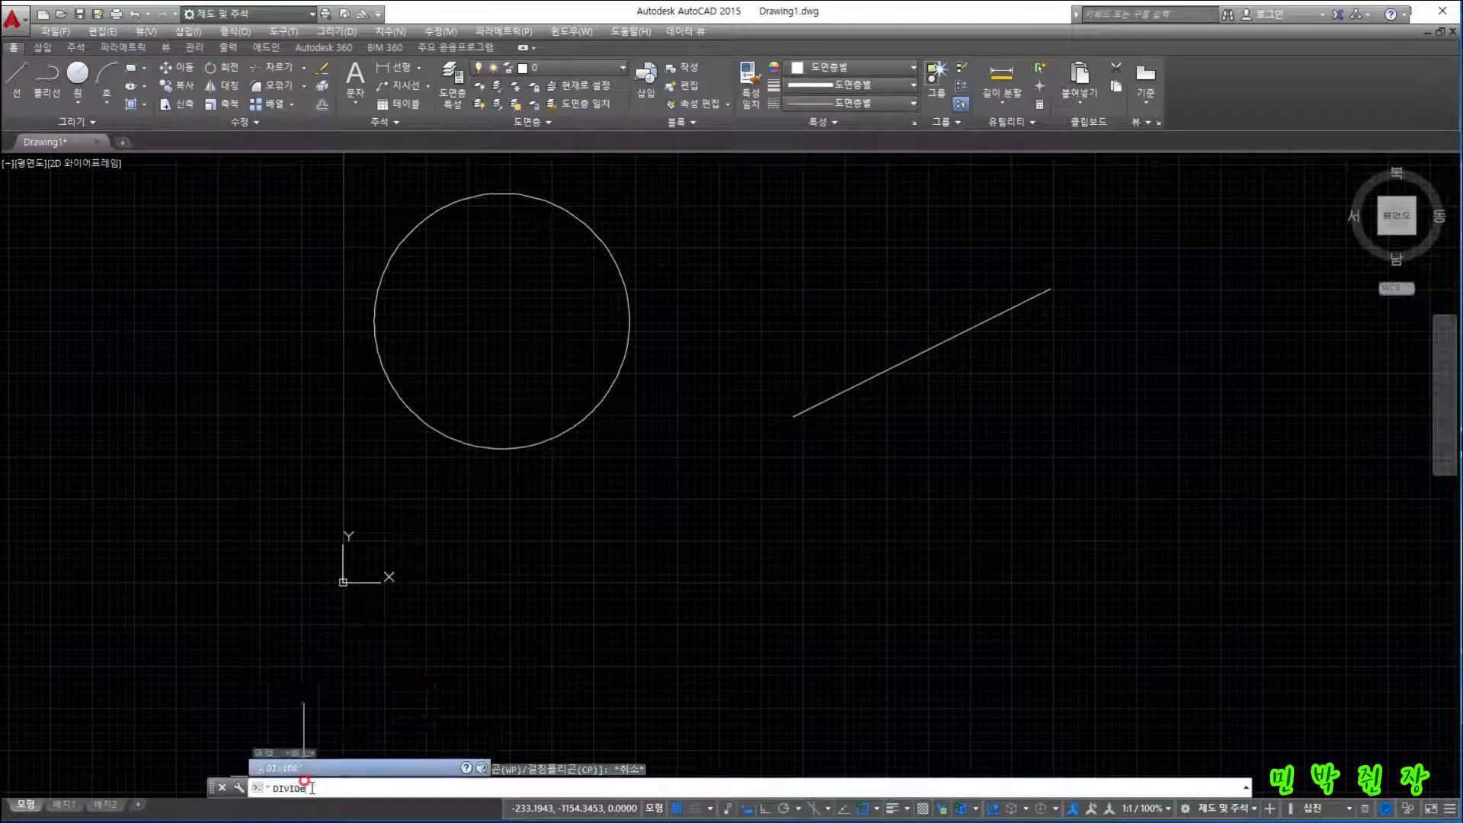
{"action": "key", "text": "BackSpace"}
{"action": "key", "text": "BackSpace"}
{"action": "key", "text": "BackSpace"}
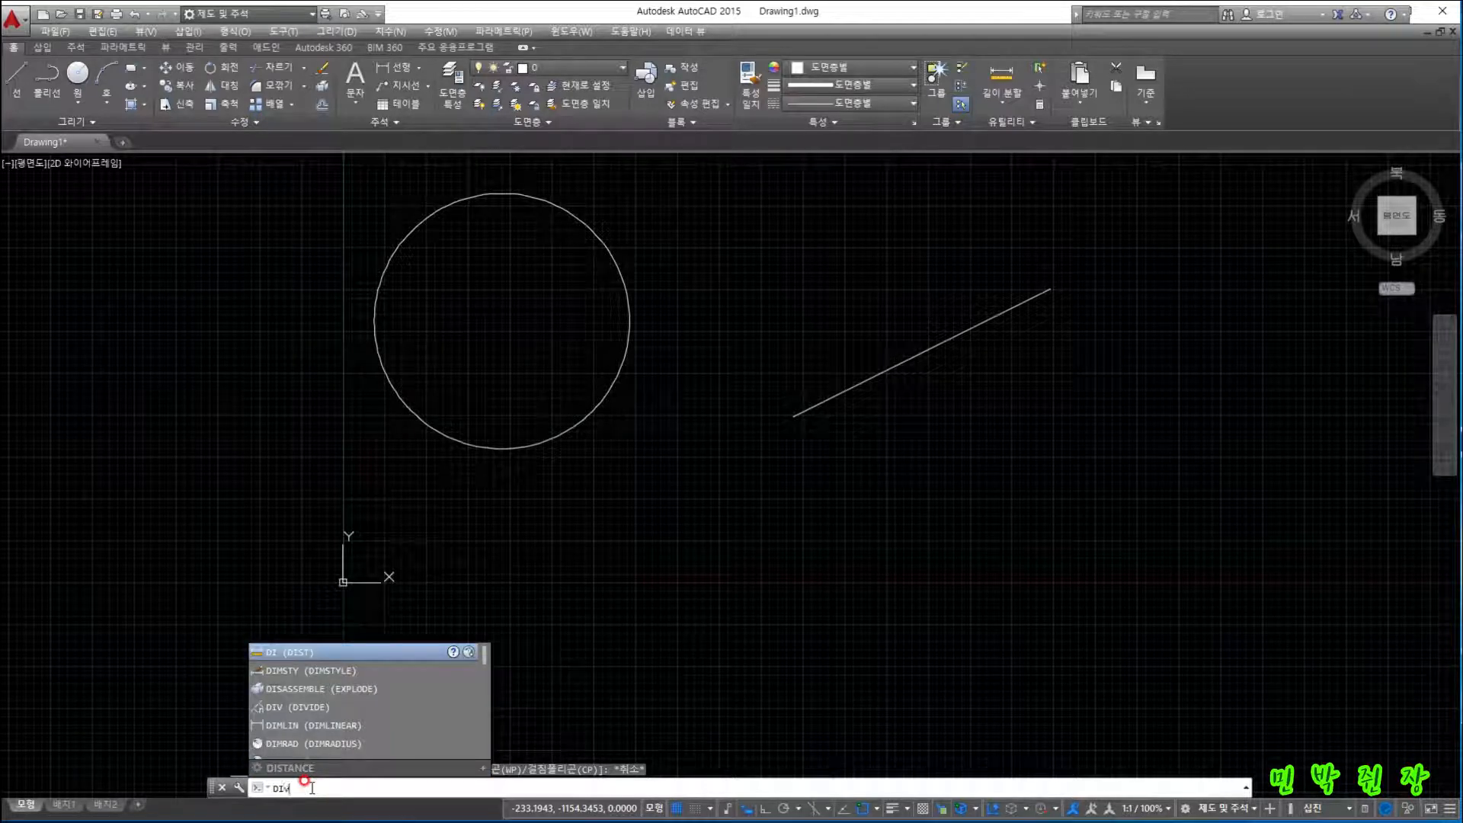
{"action": "type", "text": "v"}
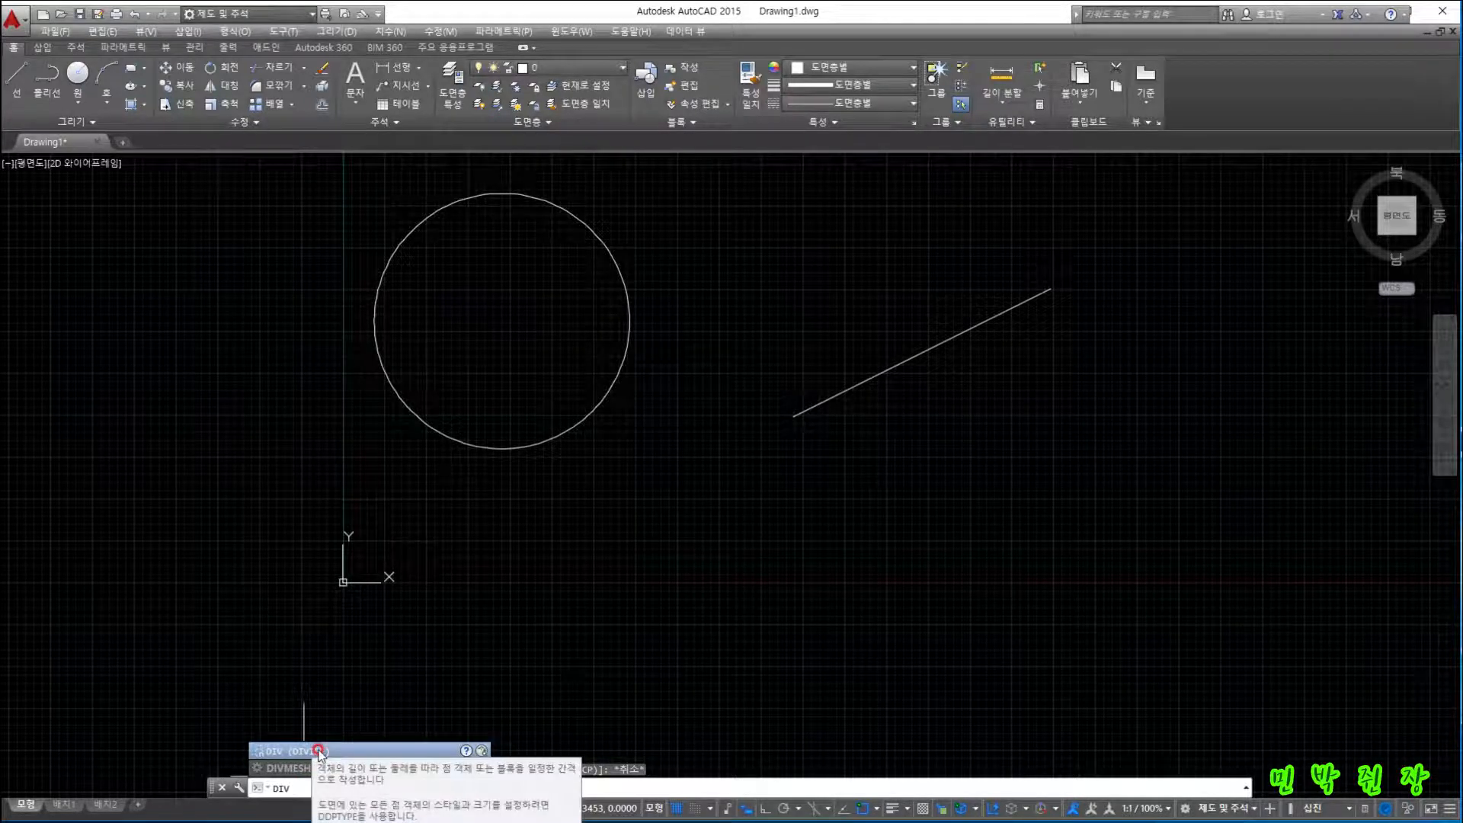
{"action": "key", "text": "Escape"}
- Look up the MEASURE and MEASUREGEOM commands and their ME and MEA aliases without running either
{"action": "type", "text": "measure"}
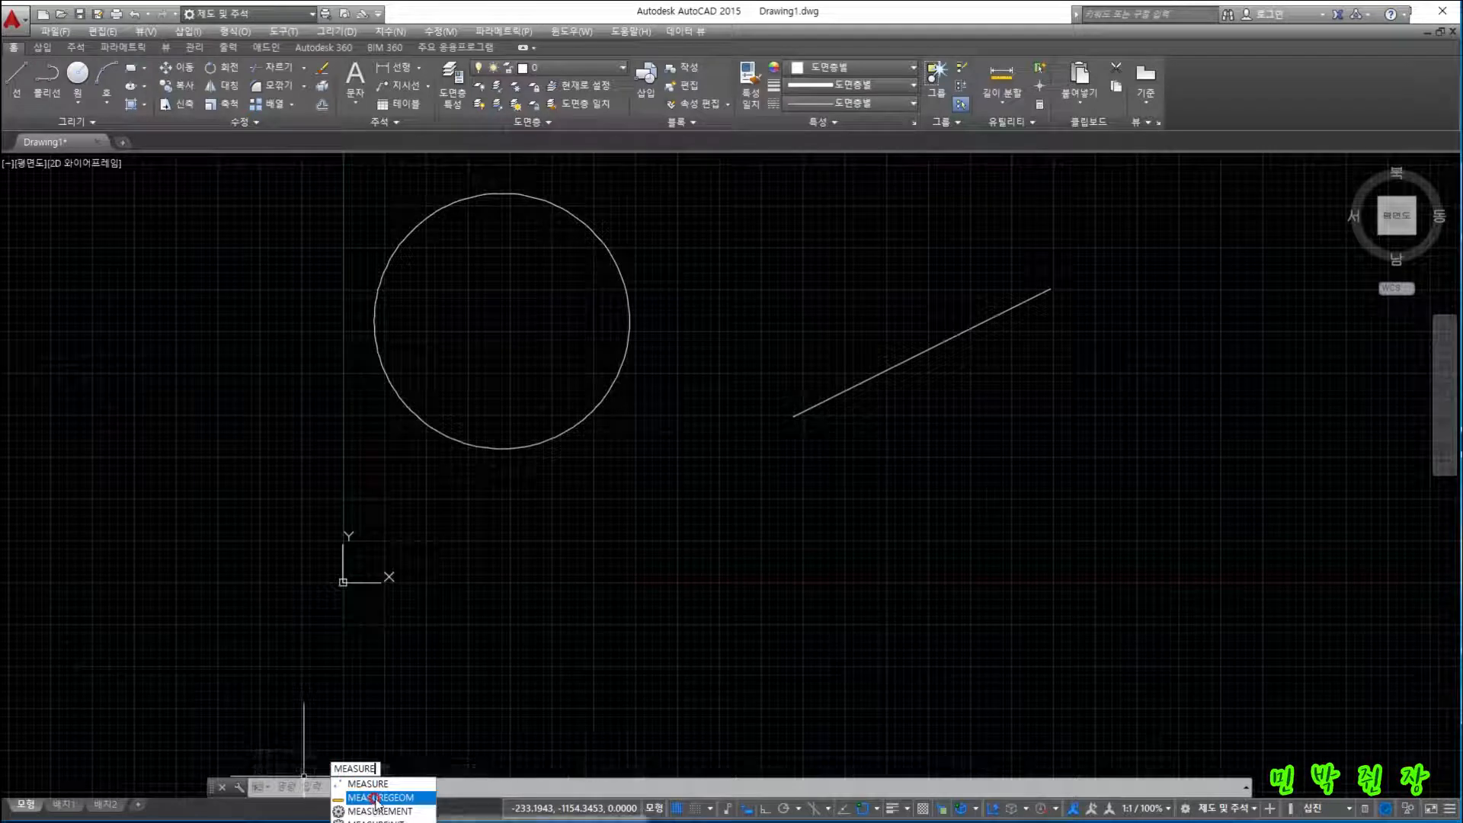
{"action": "key", "text": "Escape"}
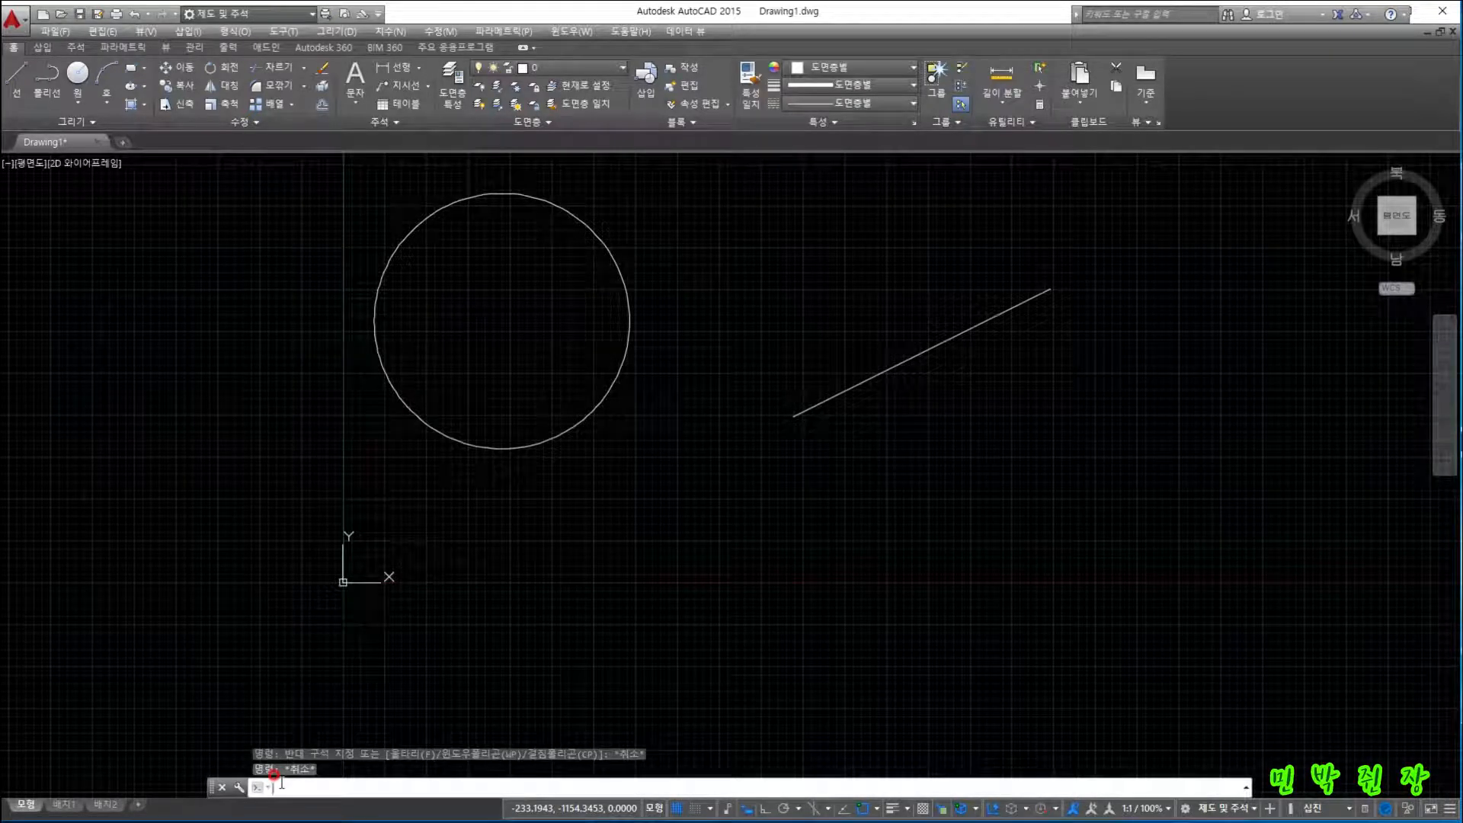
{"action": "type", "text": "MEA"}
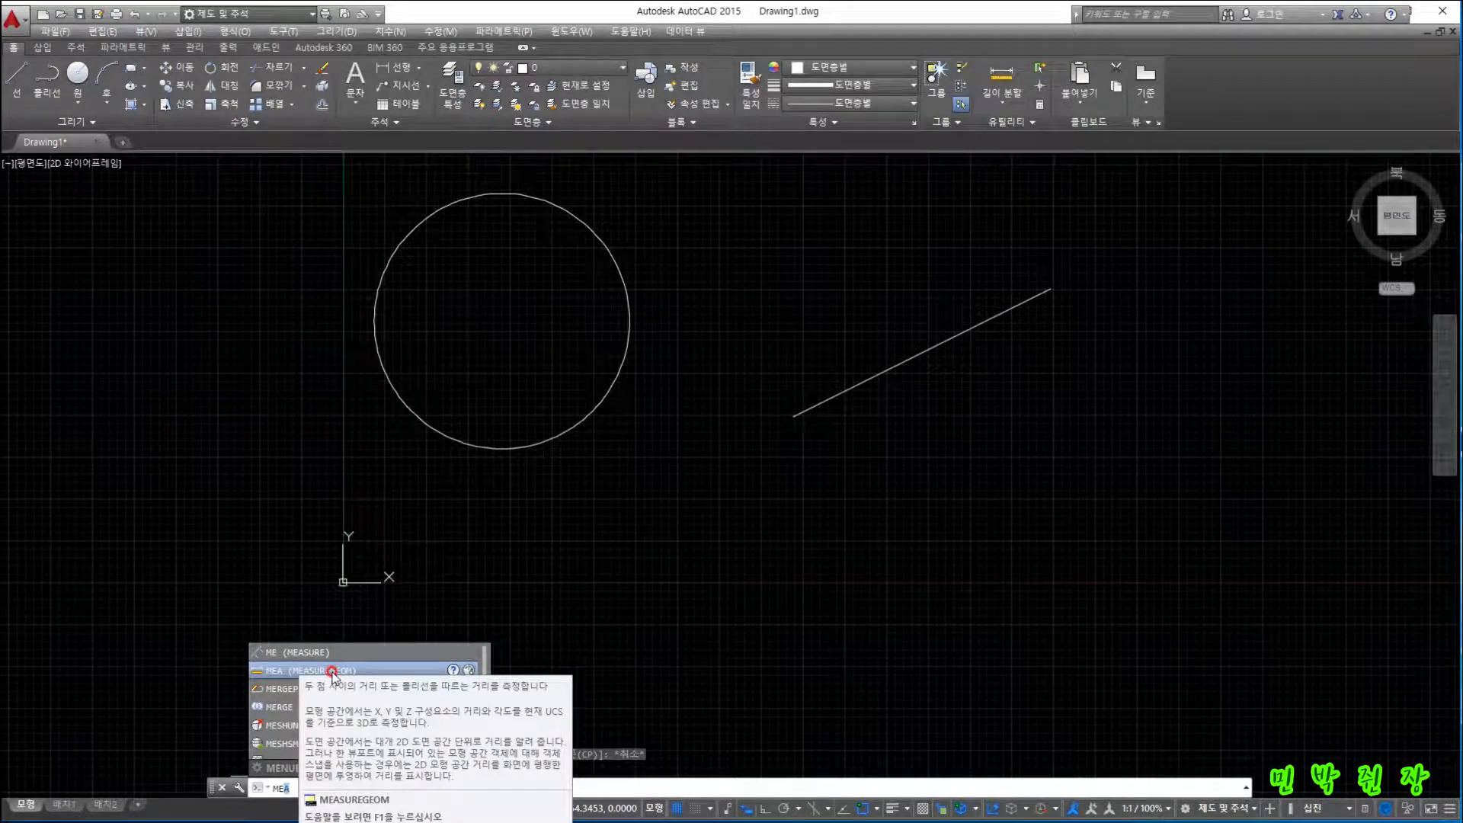
{"action": "key", "text": "Escape"}
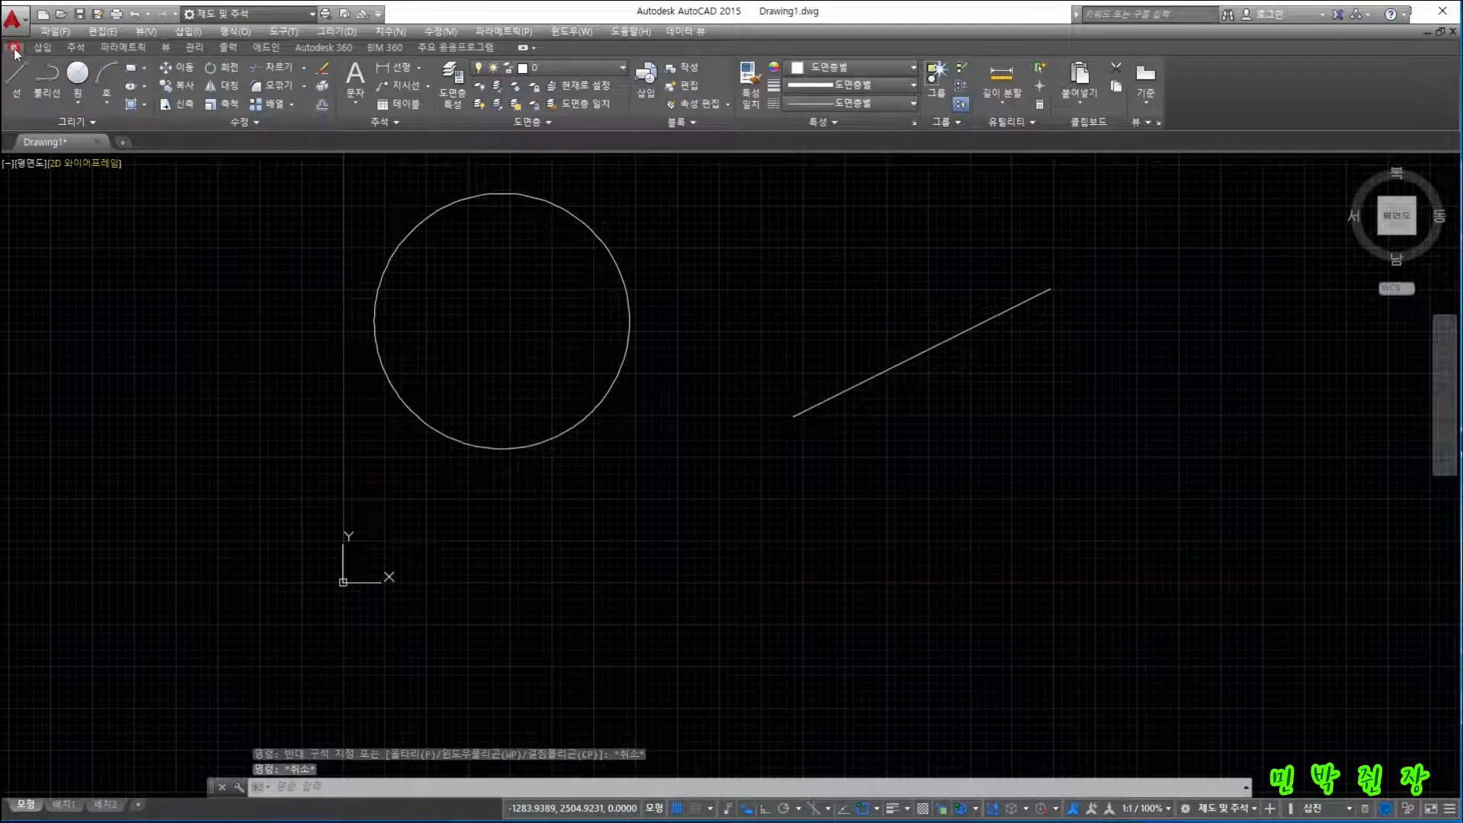
{"action": "left_click", "coordinate": [77, 122]}
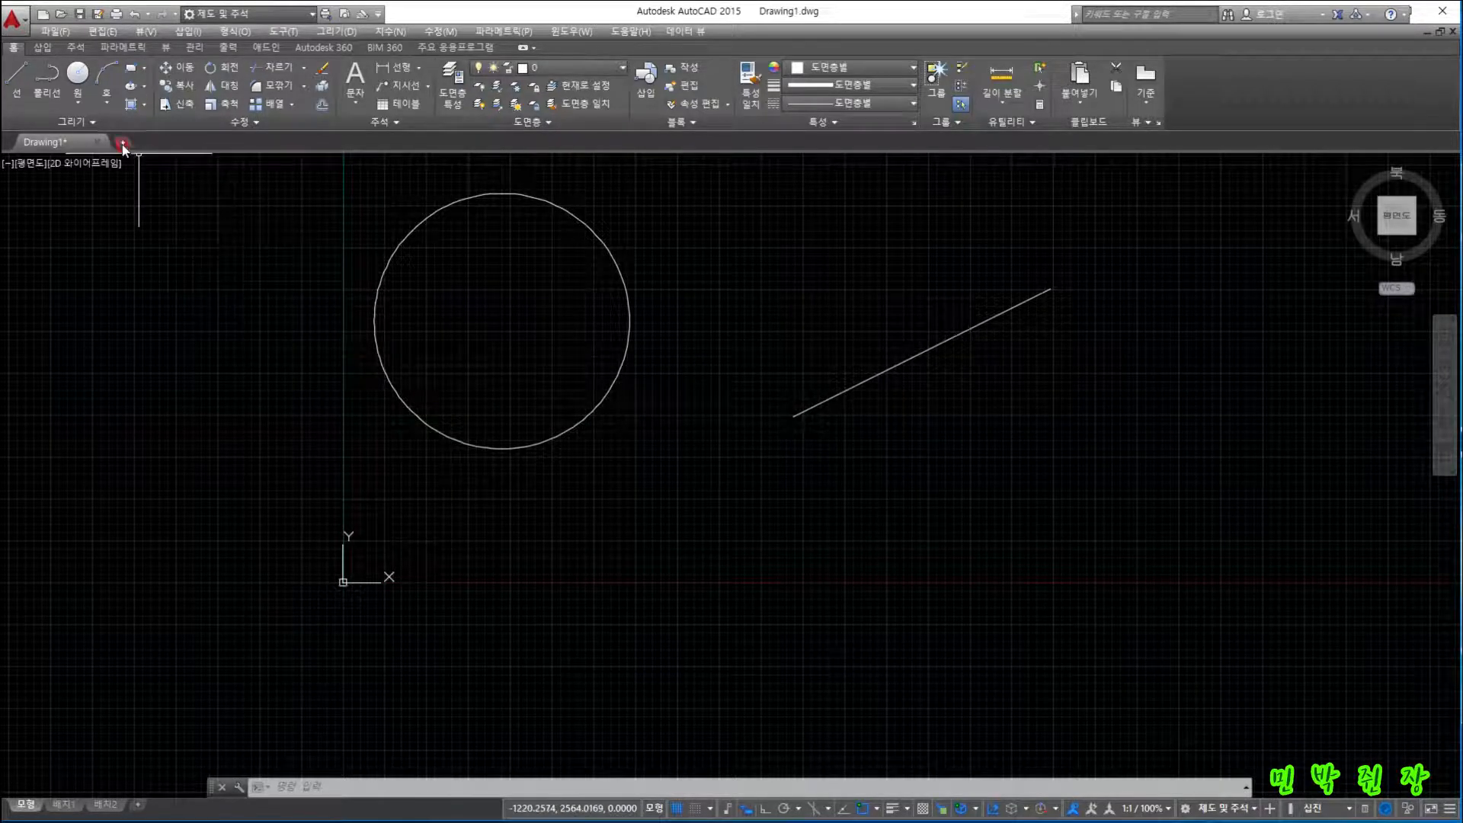
{"action": "left_click", "coordinate": [91, 122]}
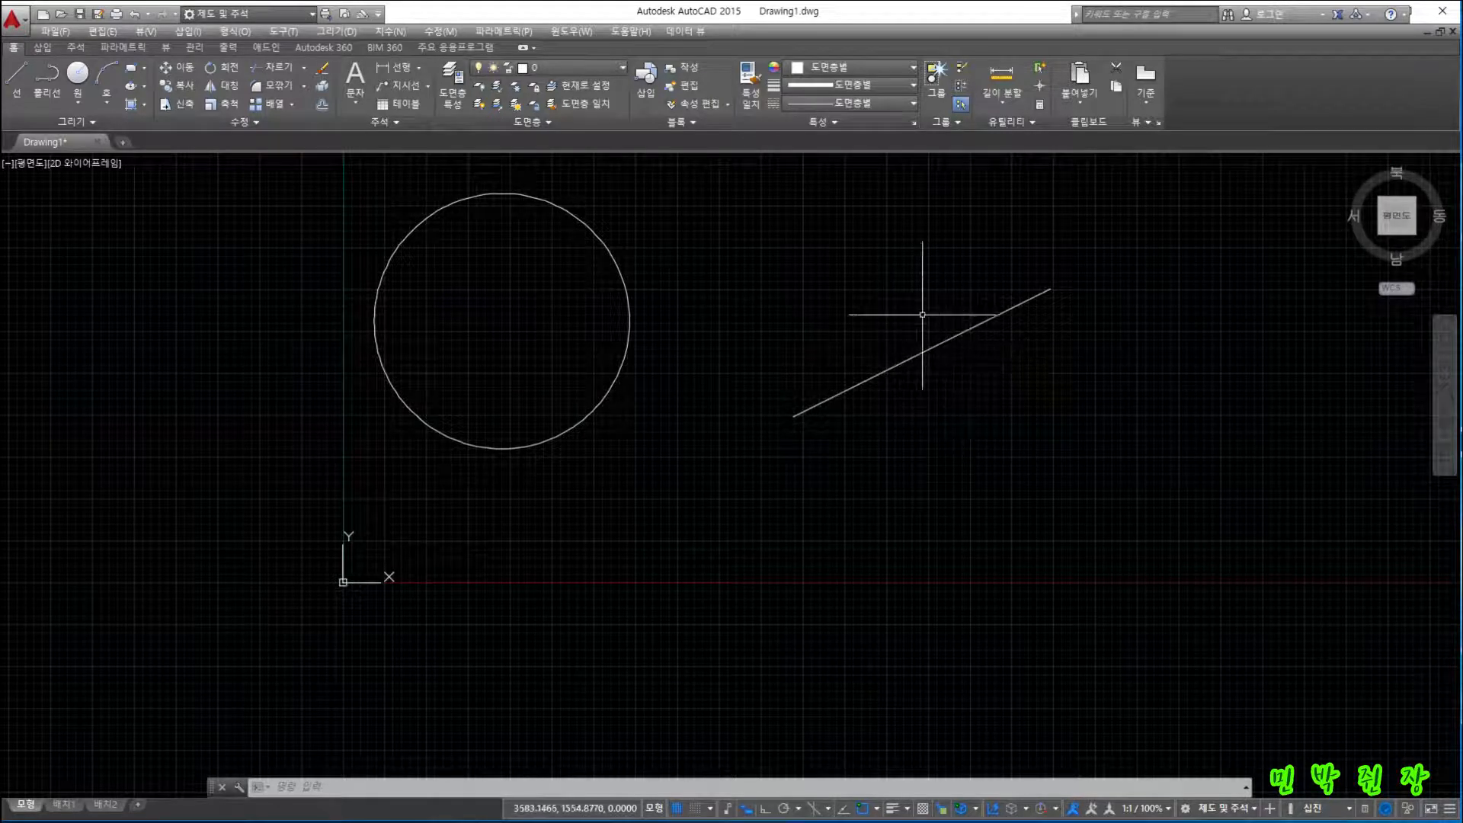
- Delete the sloping line beside the circle
{"action": "left_click", "coordinate": [724, 263]}
{"action": "left_click", "coordinate": [1098, 501]}
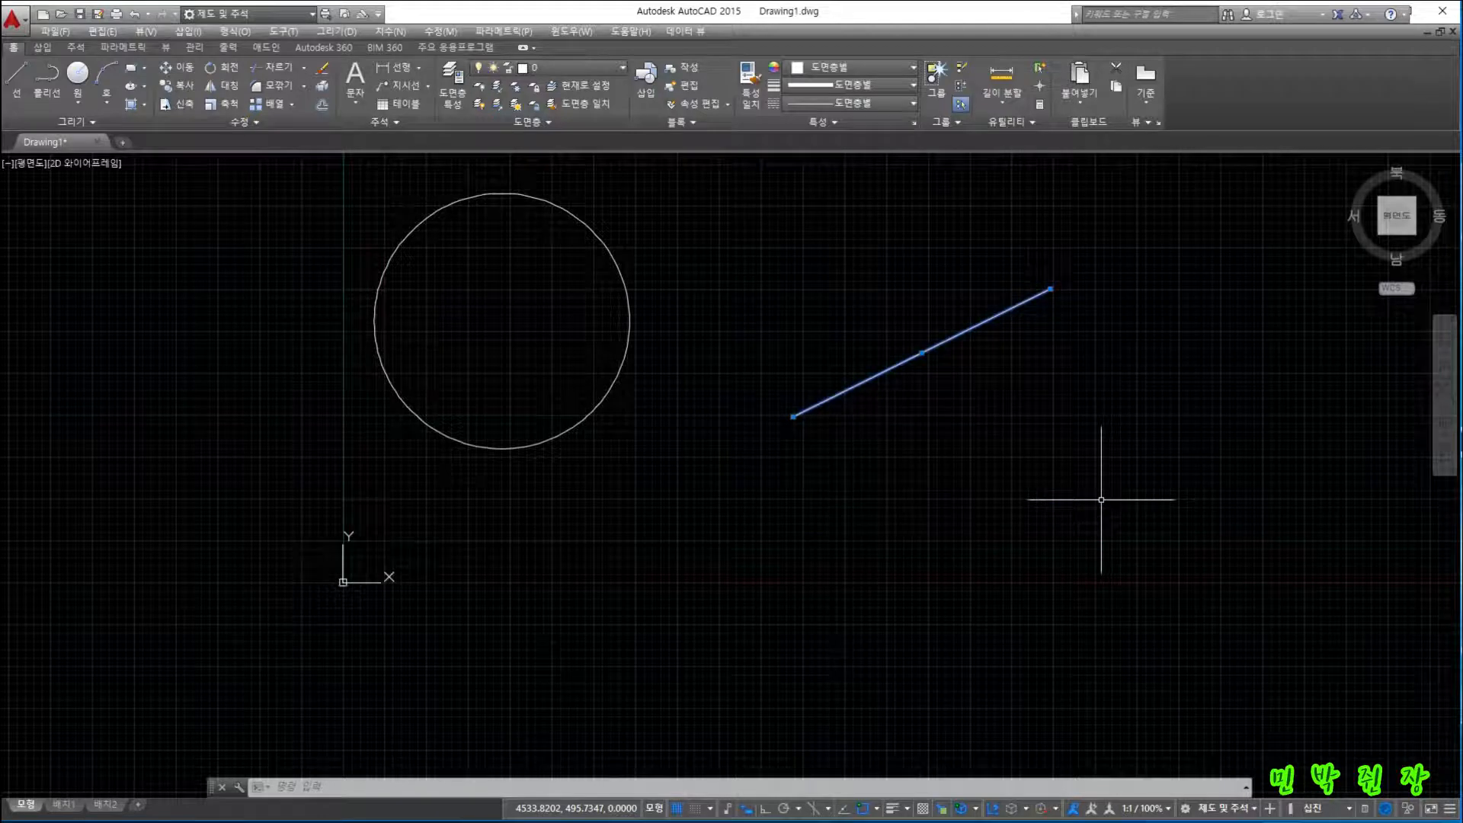
{"action": "key", "text": "Delete"}
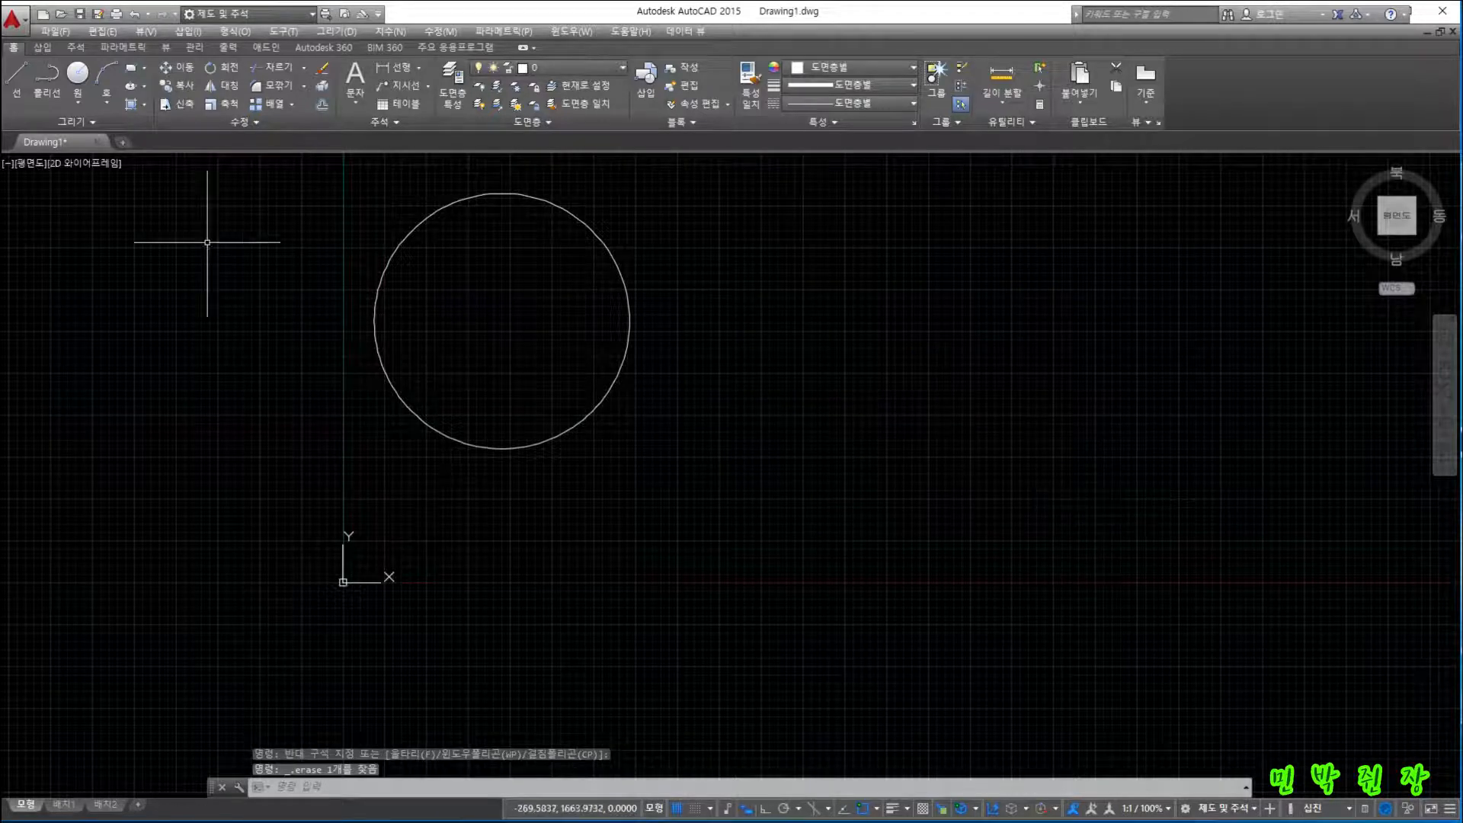
- Draw a horizontal line 1000 units long to the right of the circle with ortho mode on
{"action": "left_click", "coordinate": [16, 80]}
{"action": "left_click", "coordinate": [847, 356]}
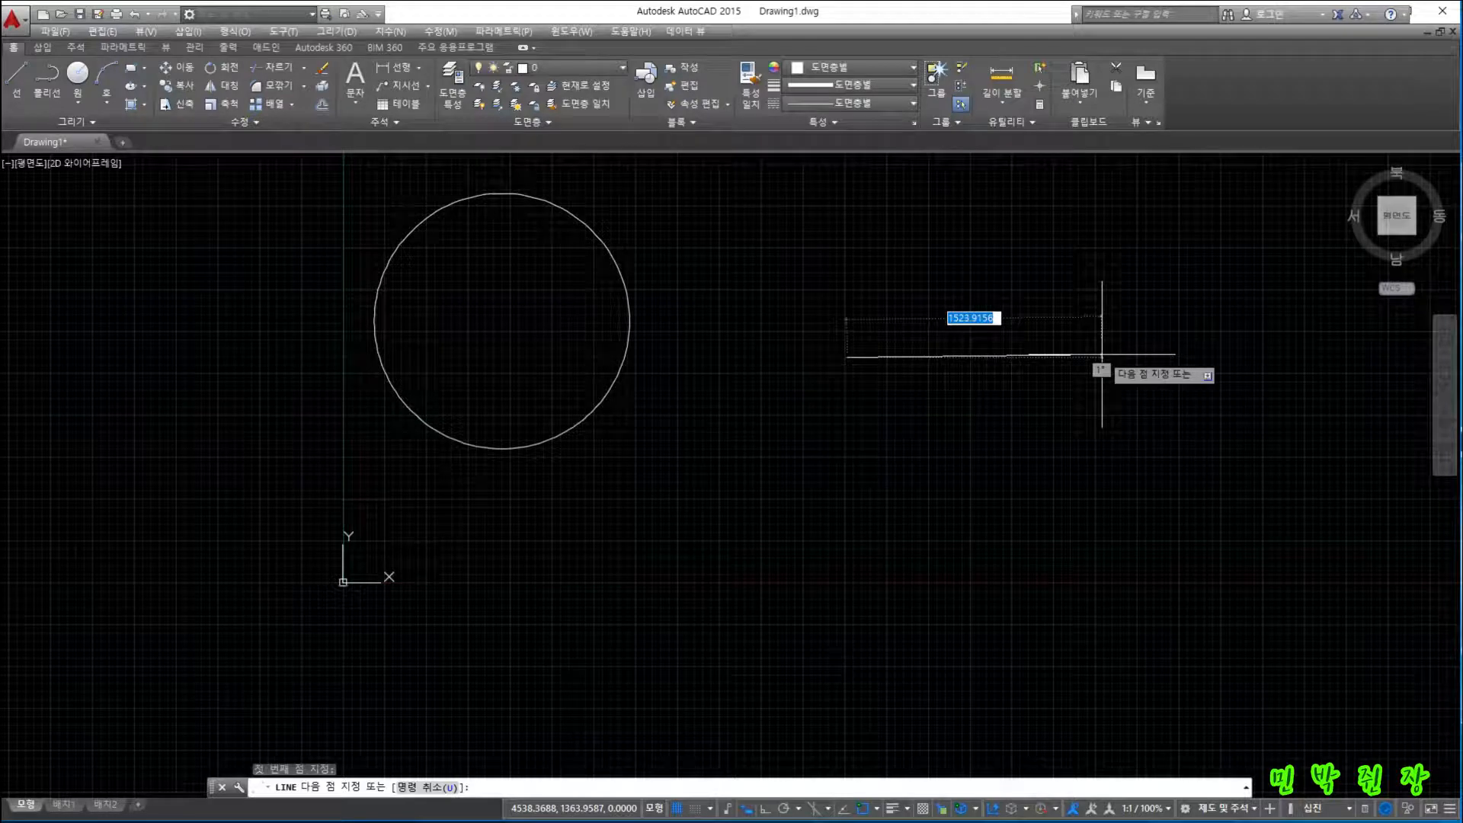
{"action": "key", "text": "F8"}
{"action": "type", "text": "100"}
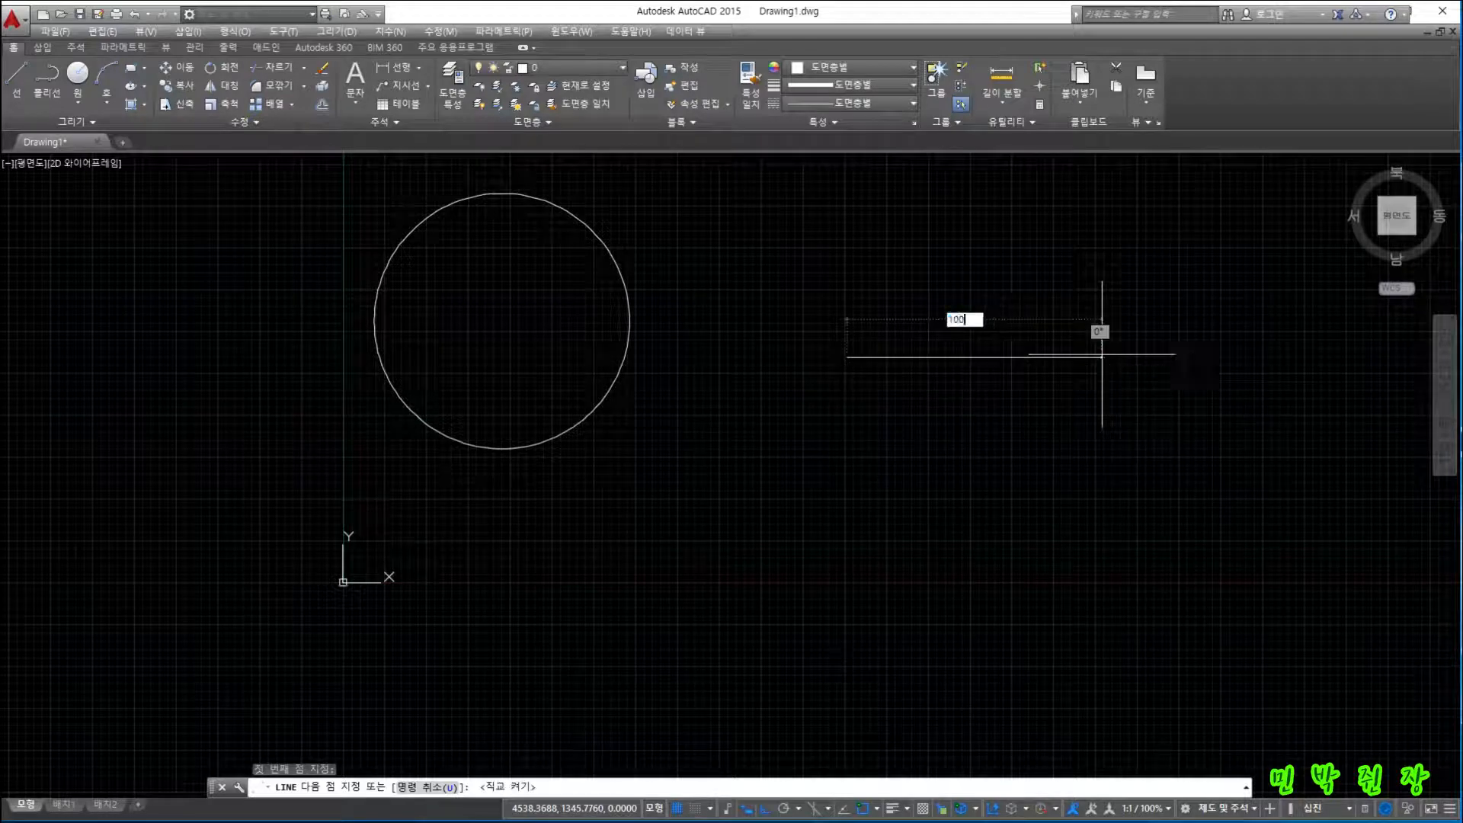
{"action": "type", "text": "0"}
{"action": "key", "text": "Return"}
{"action": "key", "text": "Escape"}
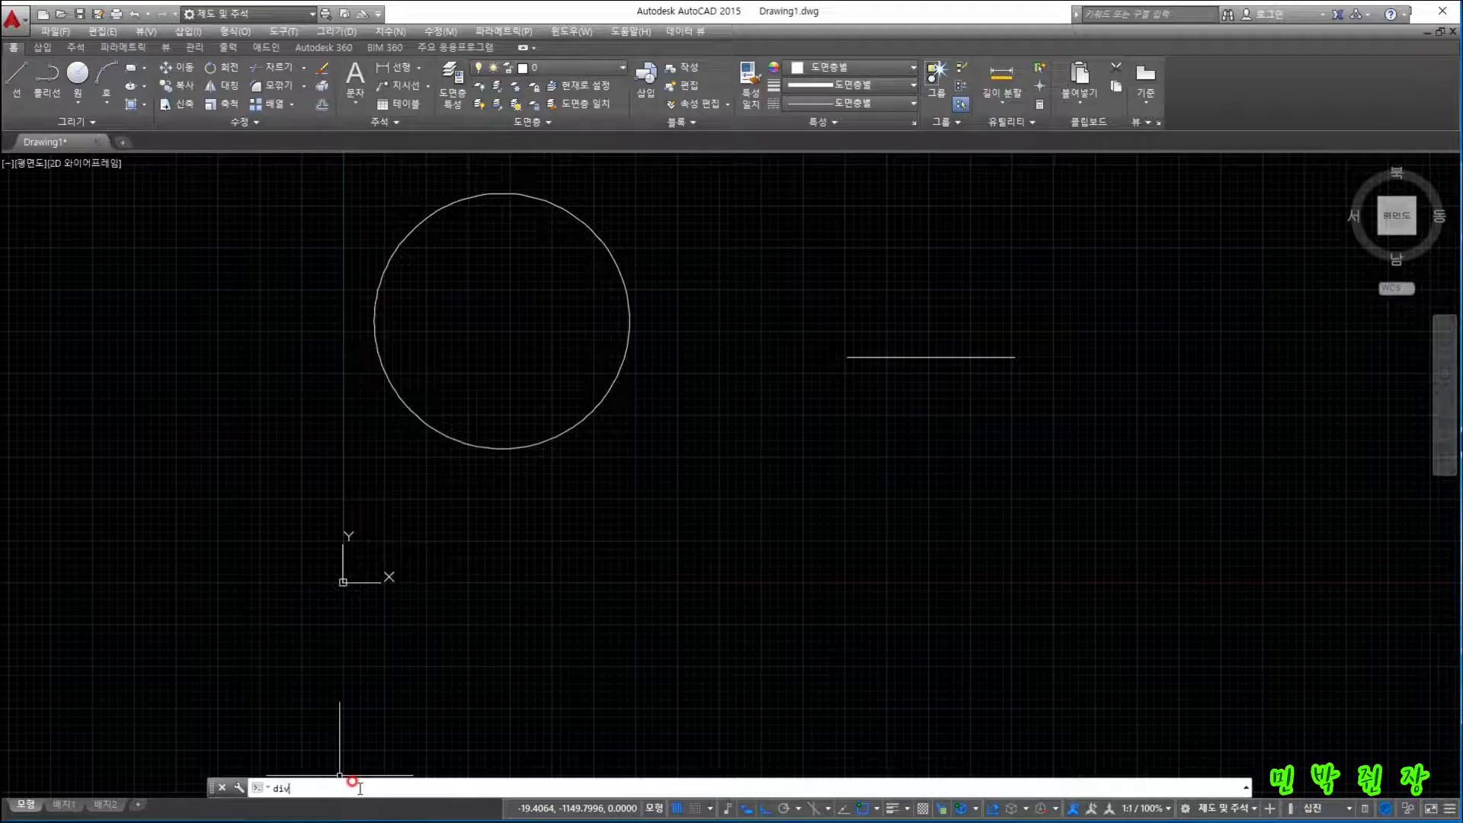
- Divide the circle into 8 equal segments with the DIVIDE command
{"action": "key", "text": "Return"}
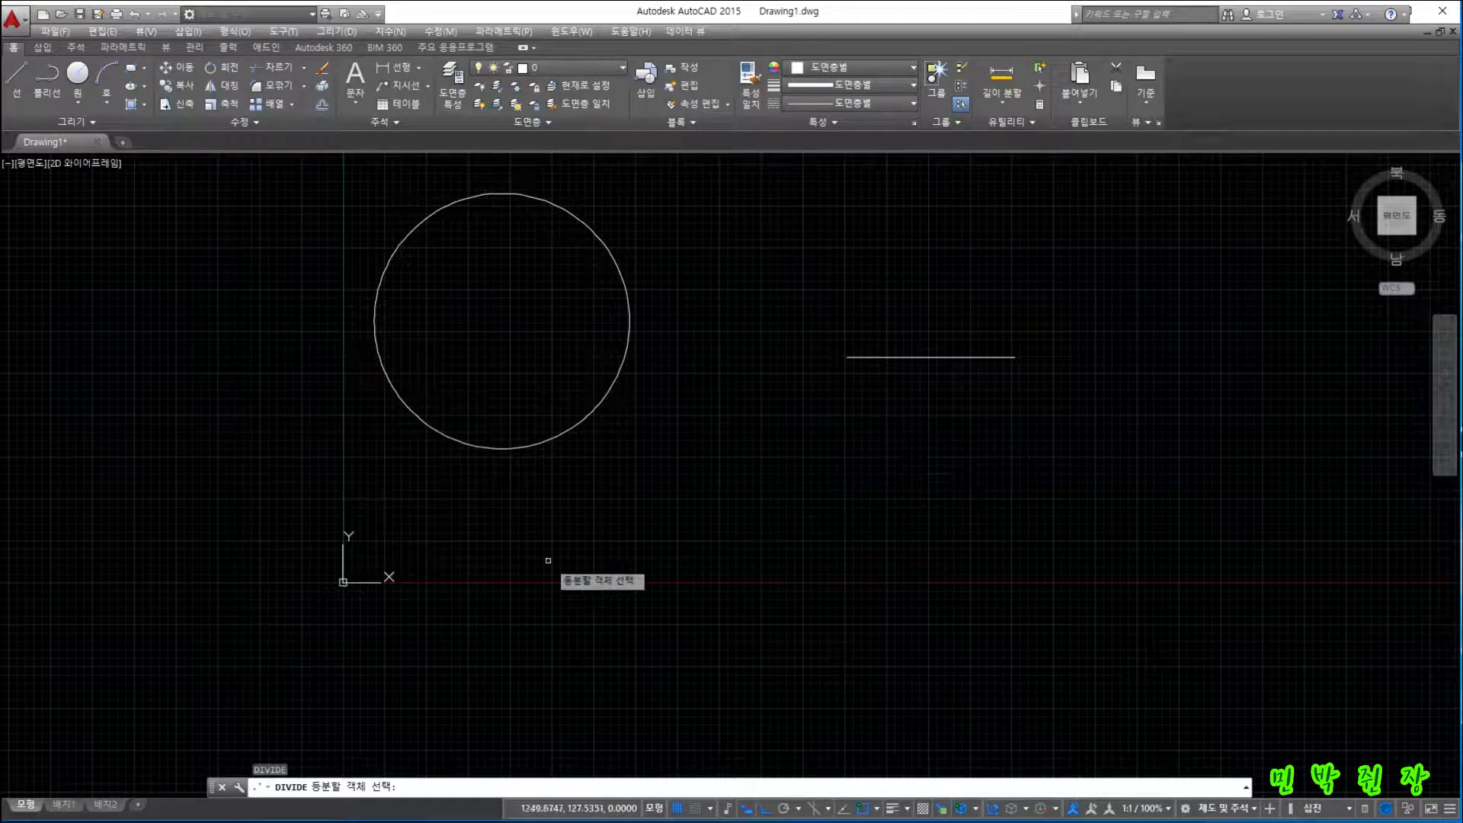
{"action": "left_click", "coordinate": [582, 422]}
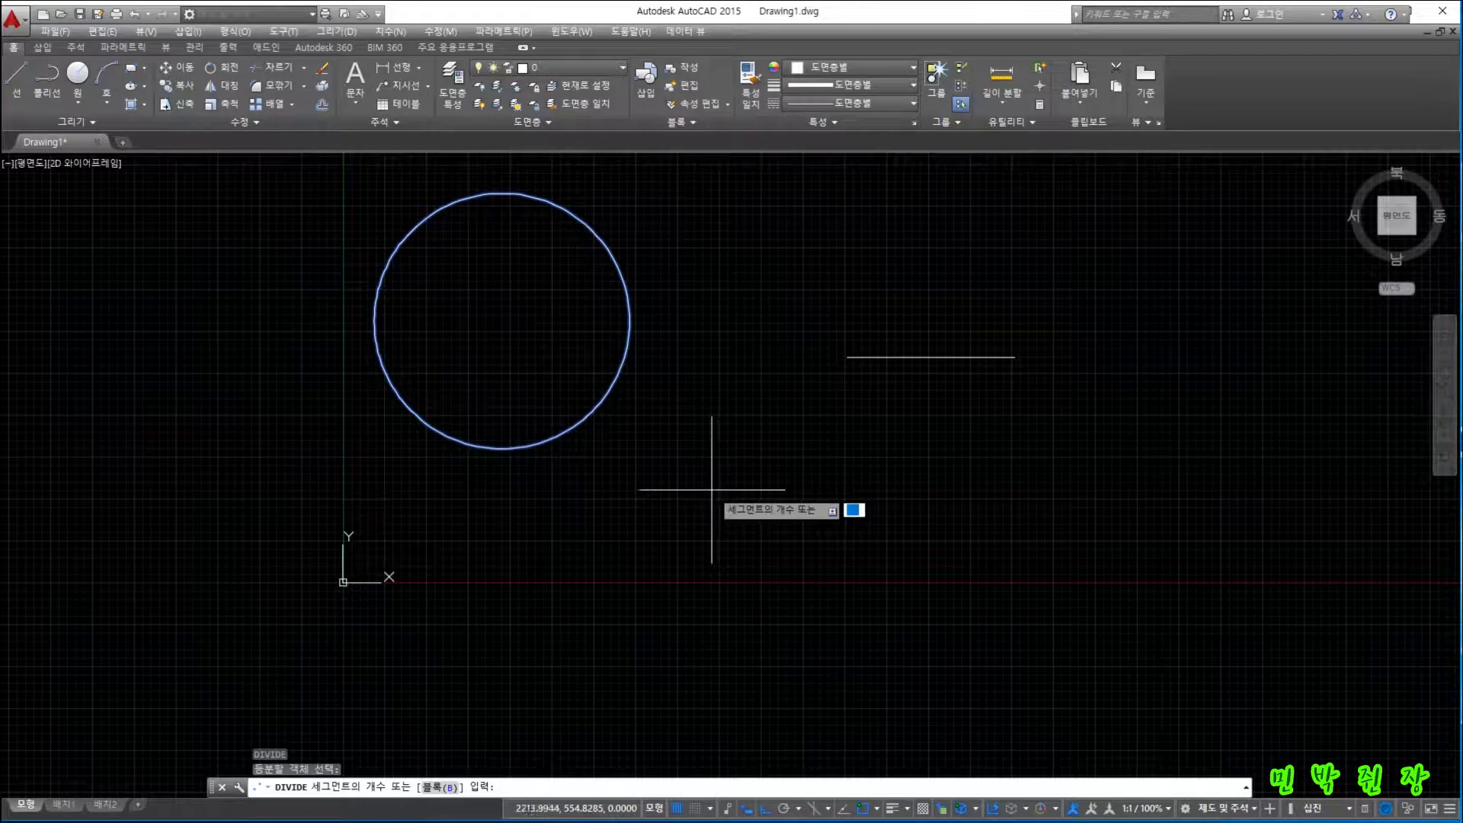
{"action": "type", "text": "8"}
{"action": "key", "text": "Return"}
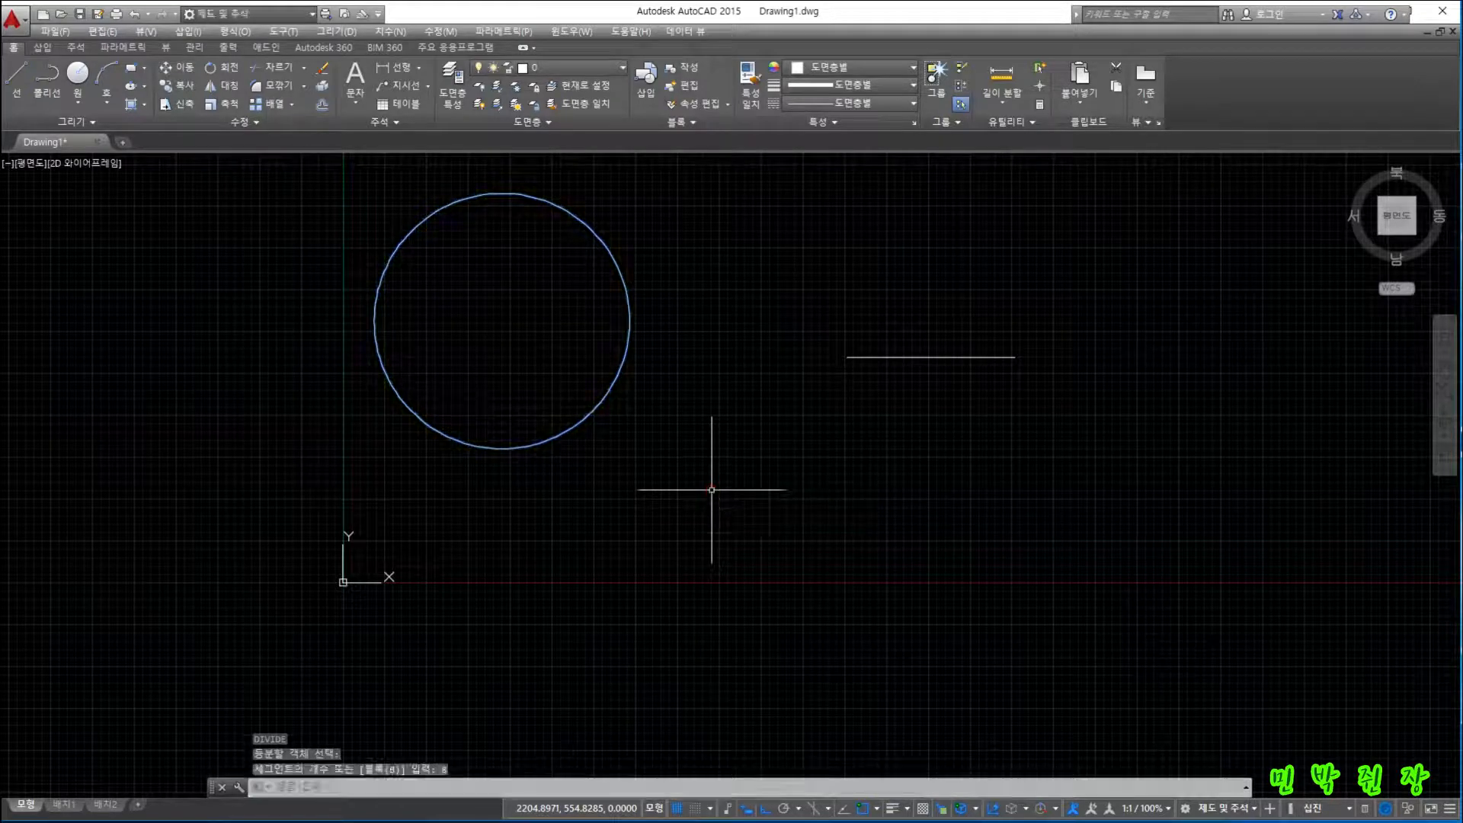
- Try moving the circle off its division points by its centre grip, and undo the move
{"action": "left_click", "coordinate": [614, 381]}
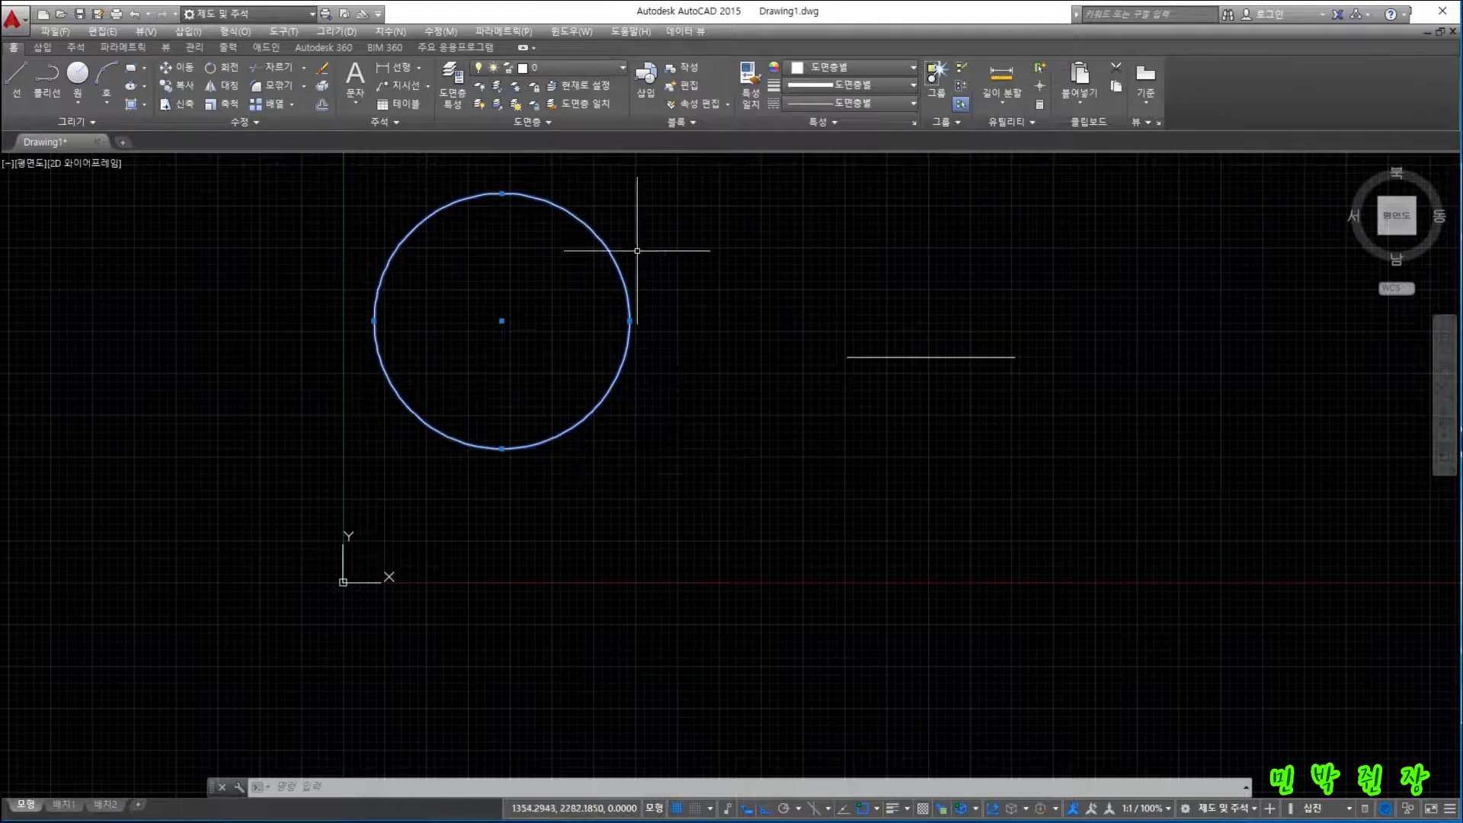
{"action": "left_click", "coordinate": [357, 183]}
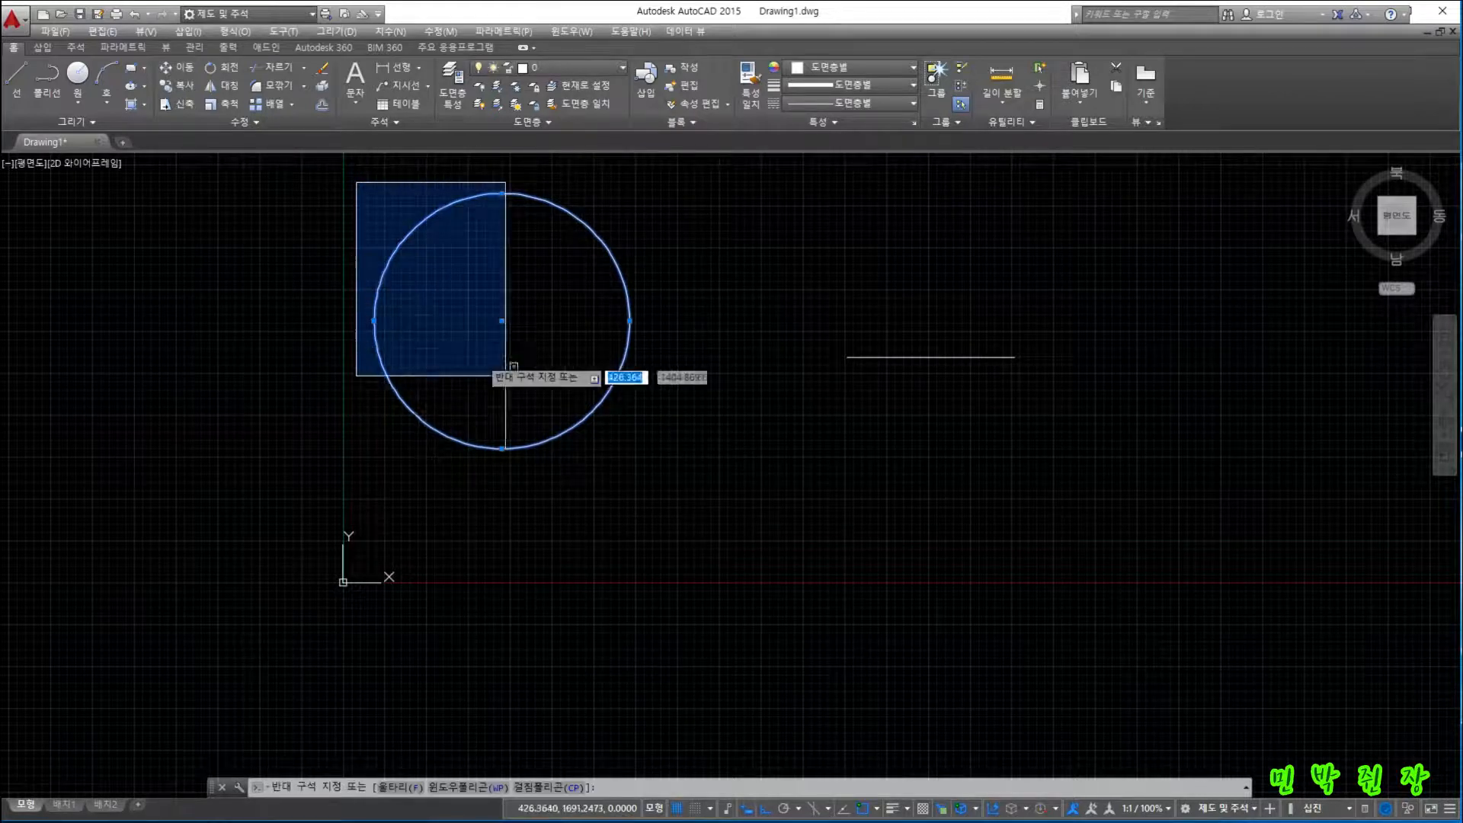
{"action": "left_click", "coordinate": [673, 492]}
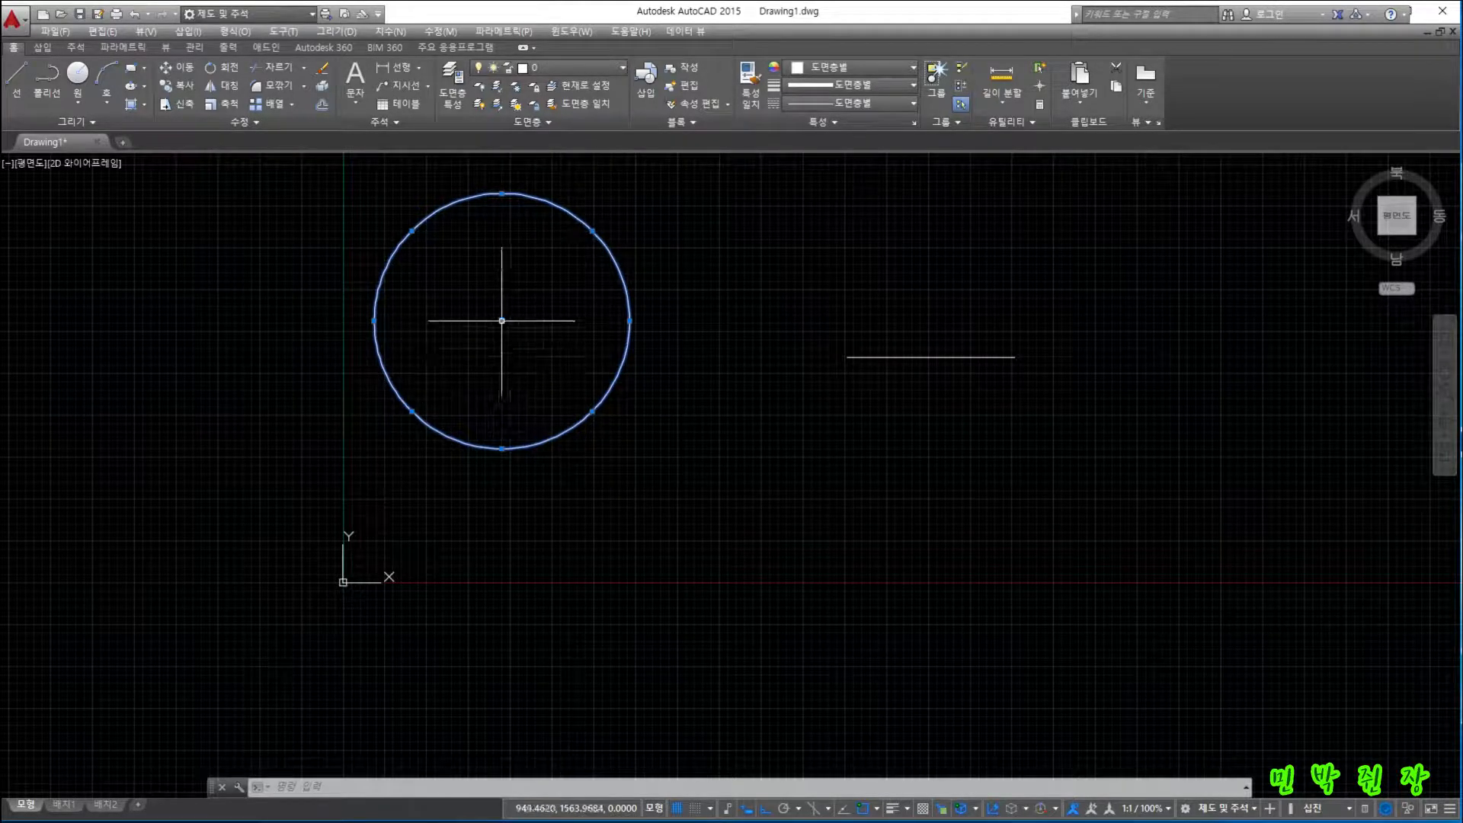
{"action": "left_click", "coordinate": [502, 321]}
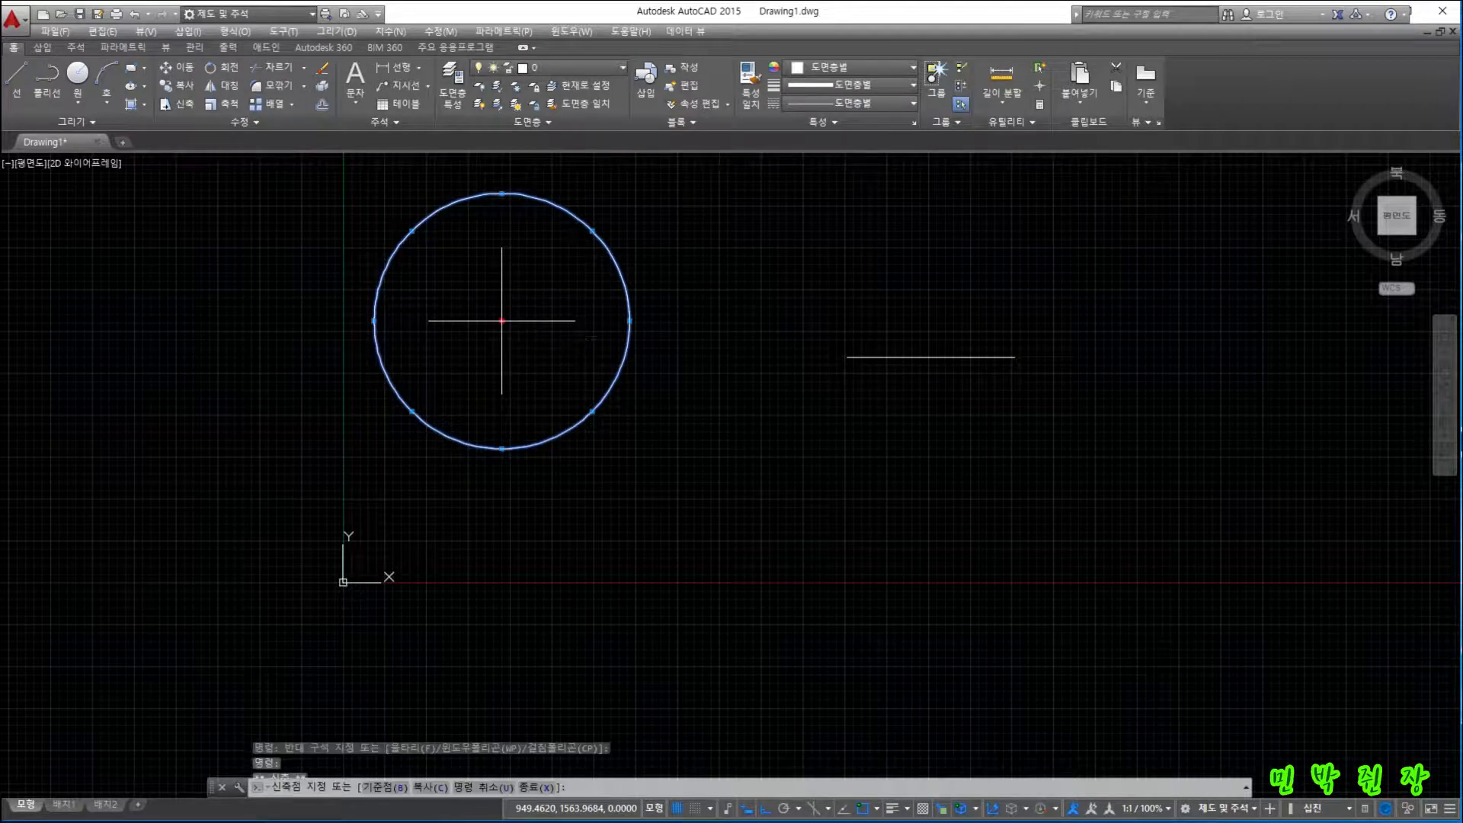
{"action": "left_click", "coordinate": [587, 393]}
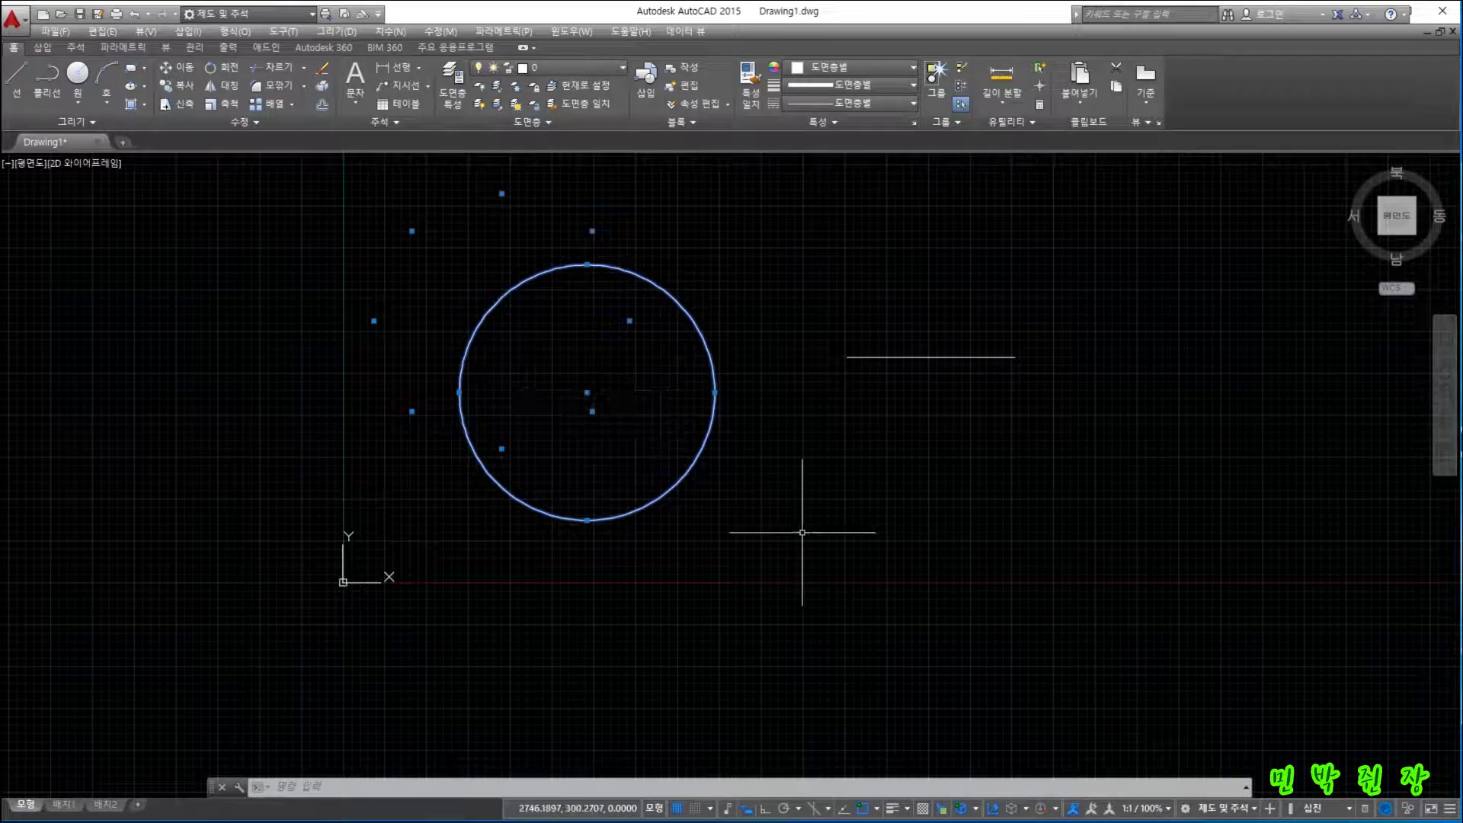
{"action": "key", "text": "ctrl+z"}
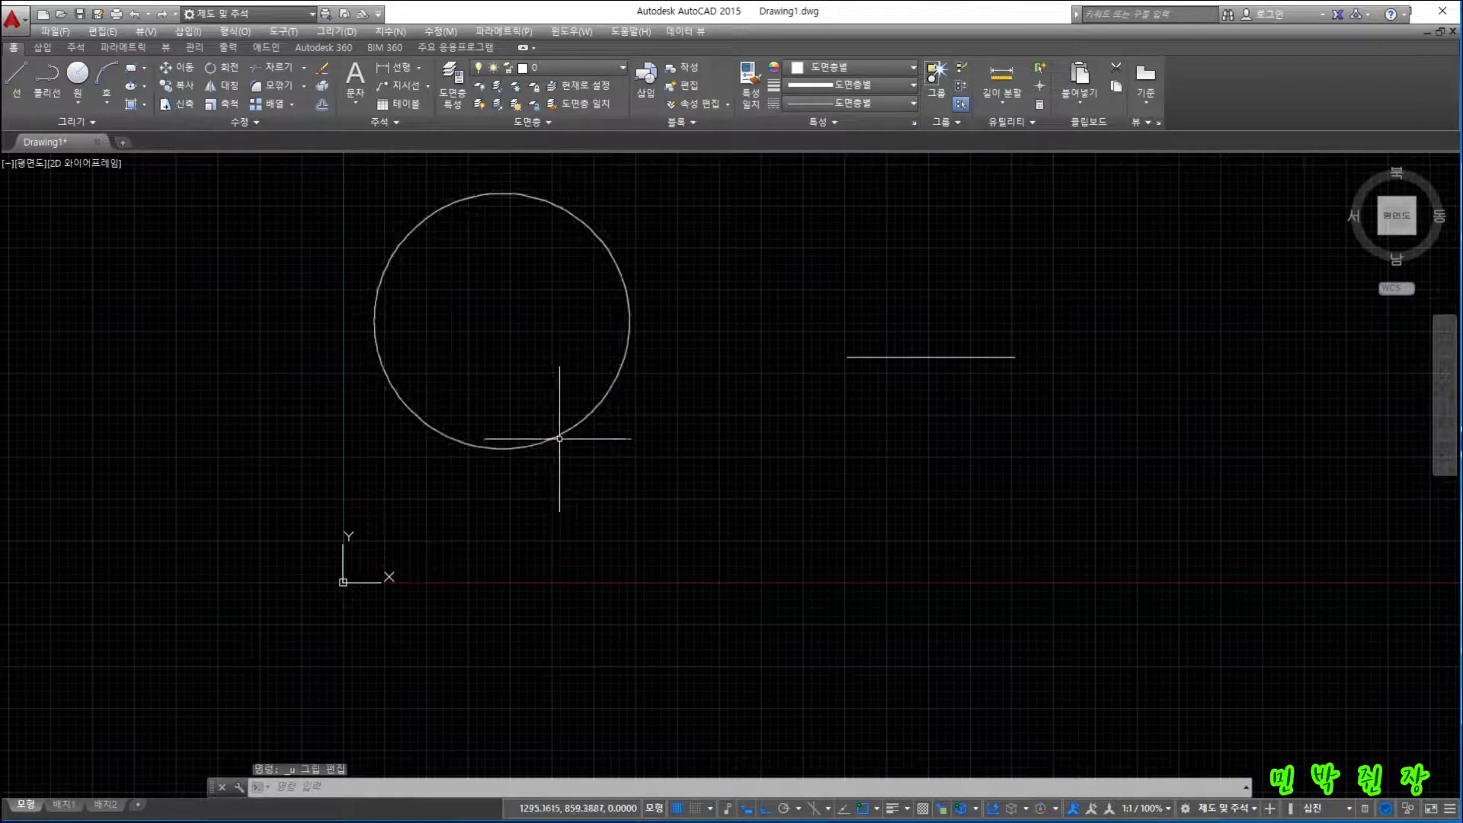
- Select the circle alone, and select it together with its division points to compare their grips, clearing each selection
{"action": "left_click", "coordinate": [560, 439]}
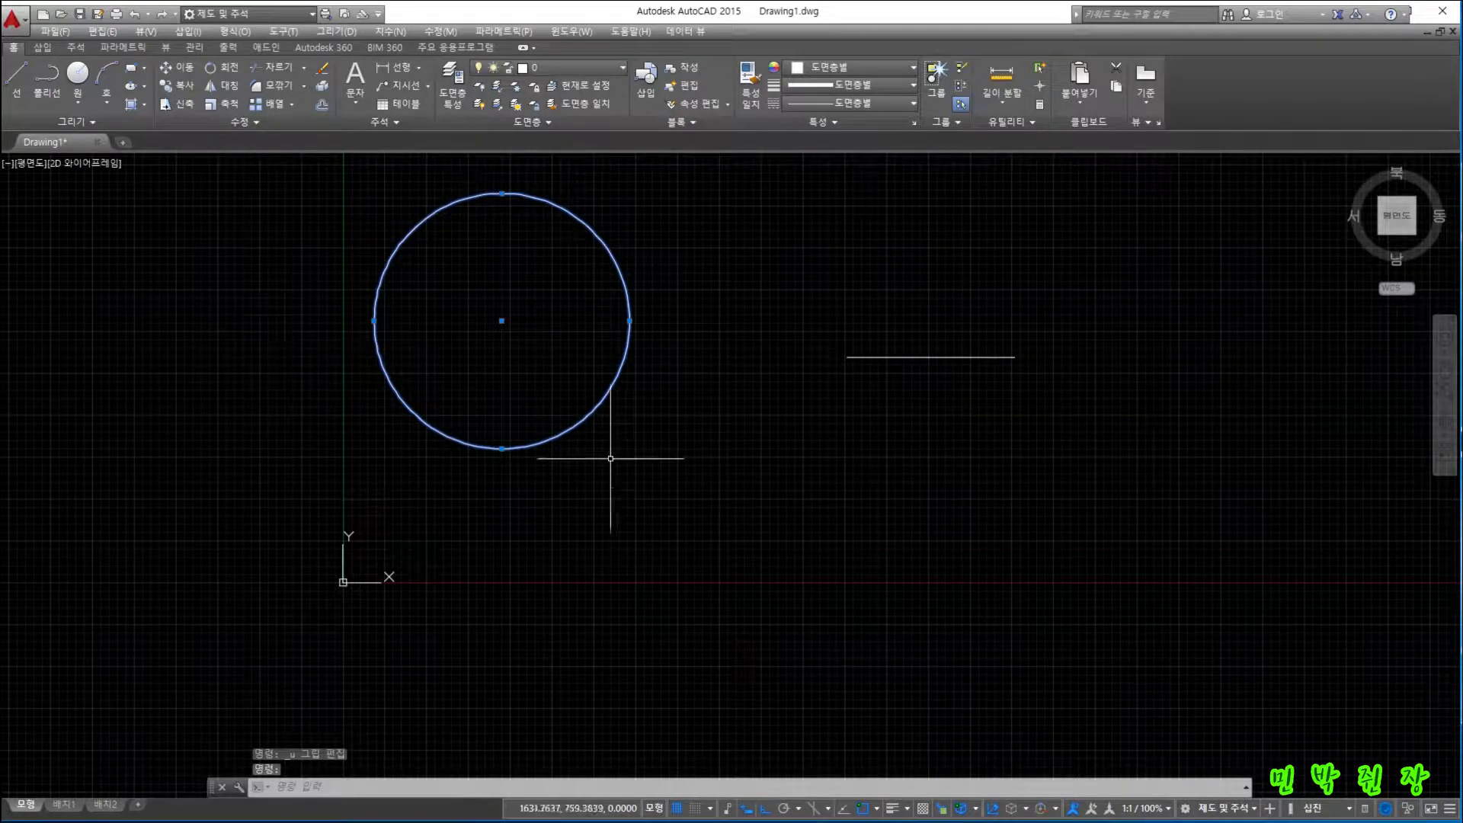
{"action": "key", "text": "Escape"}
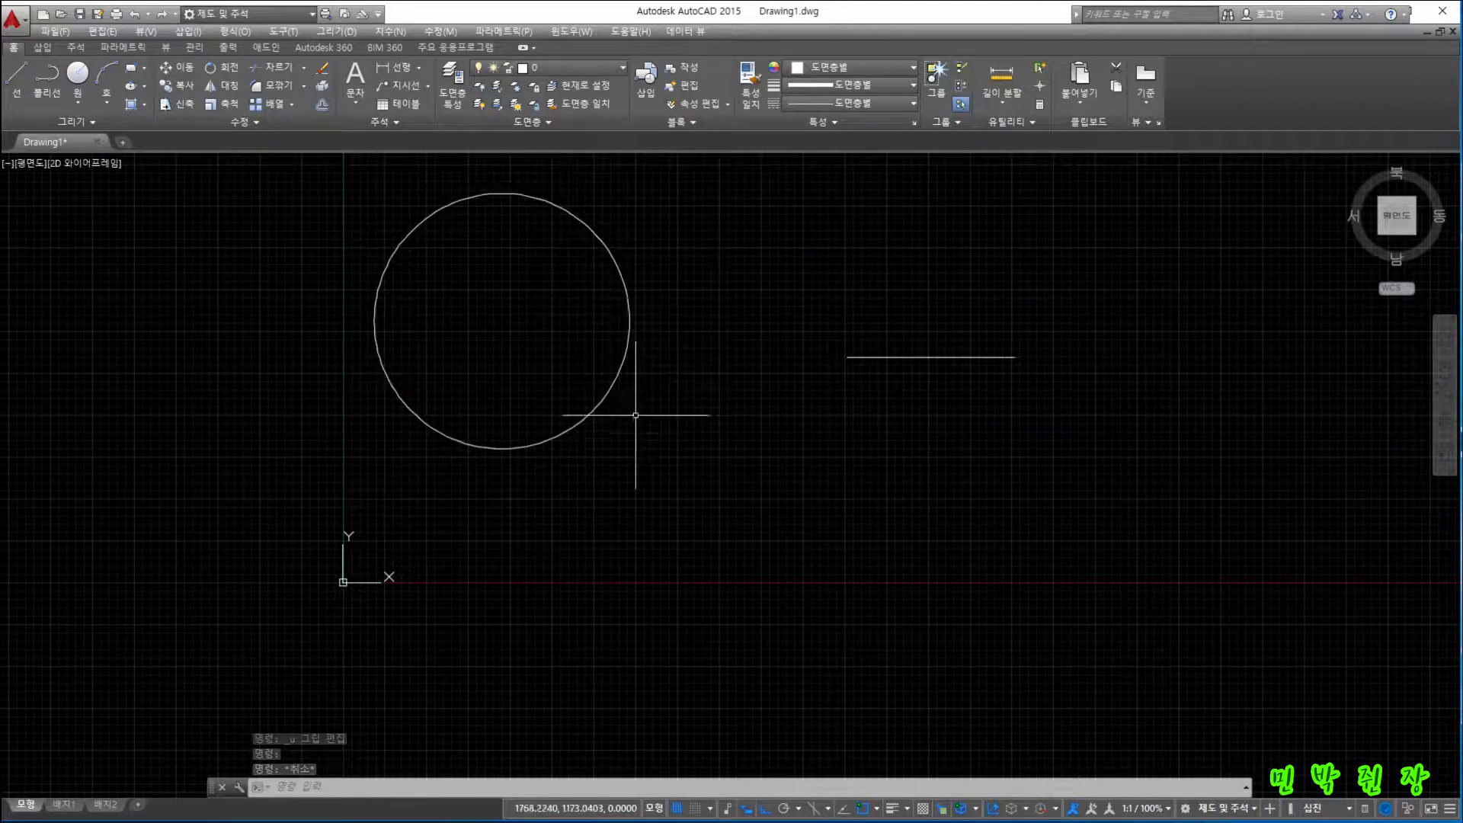
{"action": "left_click", "coordinate": [329, 171]}
{"action": "left_click", "coordinate": [734, 516]}
{"action": "key", "text": "Escape"}
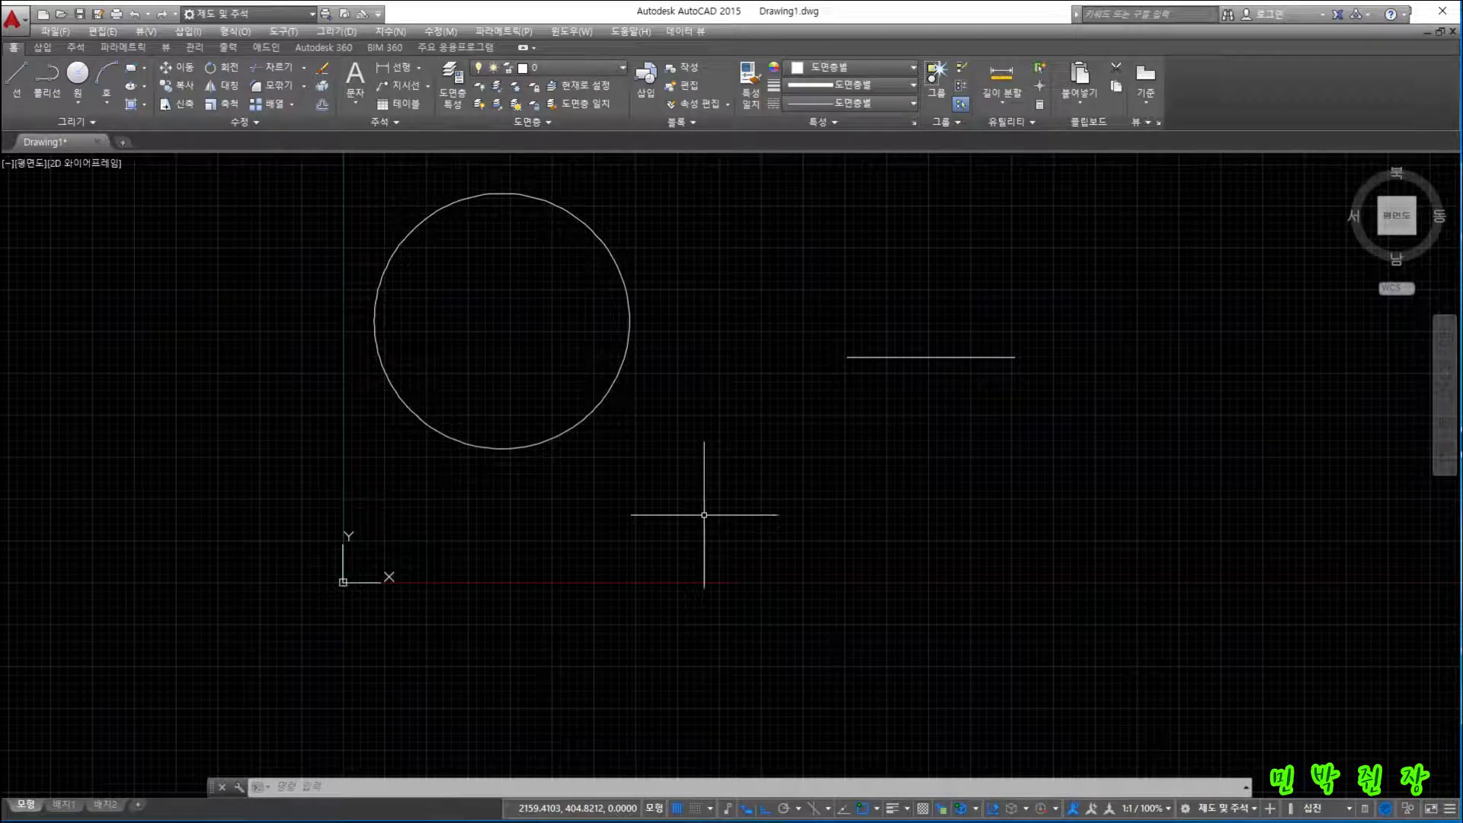
- Set the point style to the X-shaped marker with DDPTYPE
{"action": "key", "text": "Return"}
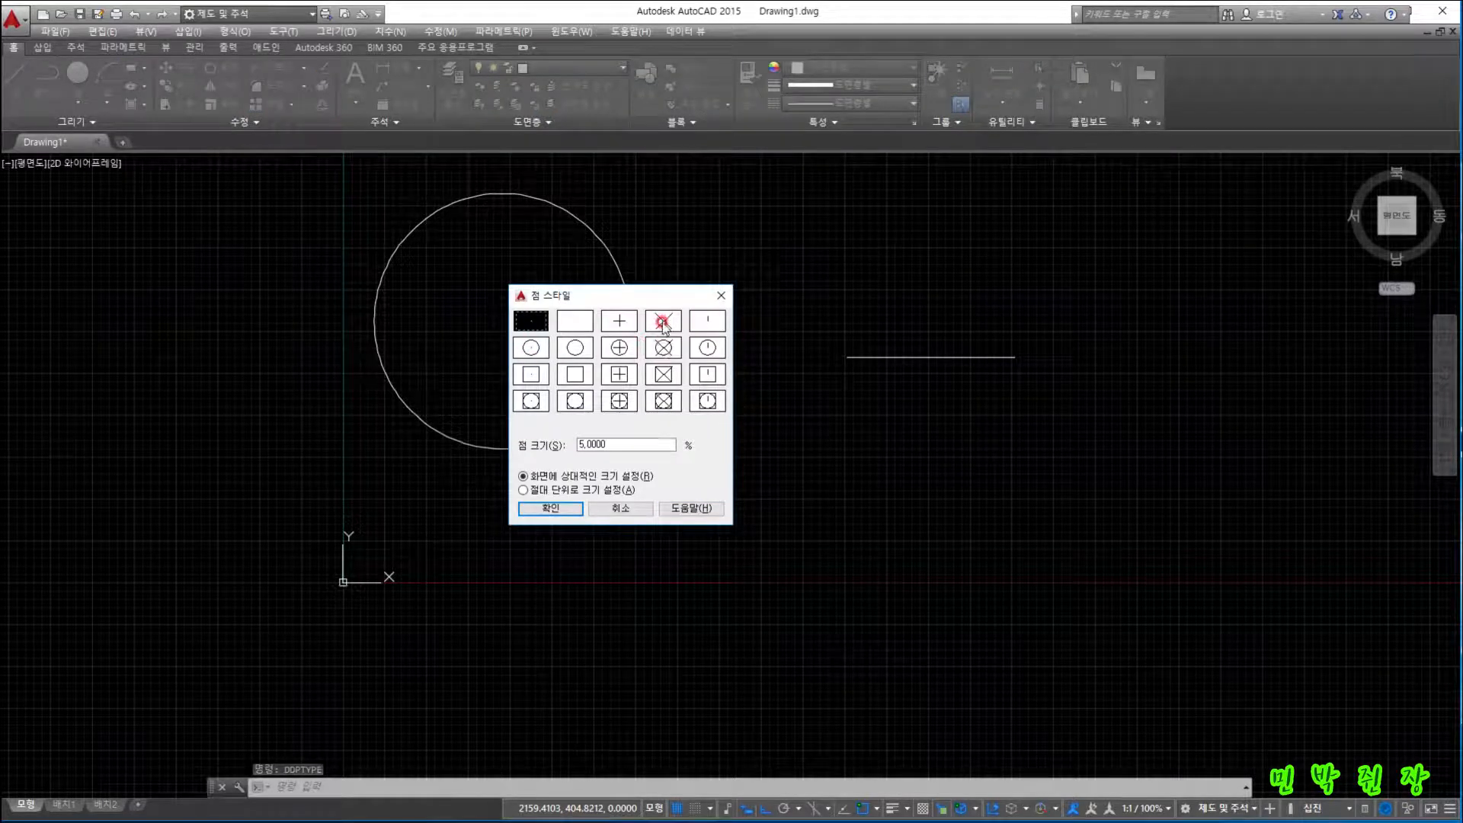
{"action": "left_click", "coordinate": [664, 323]}
{"action": "left_click", "coordinate": [637, 440]}
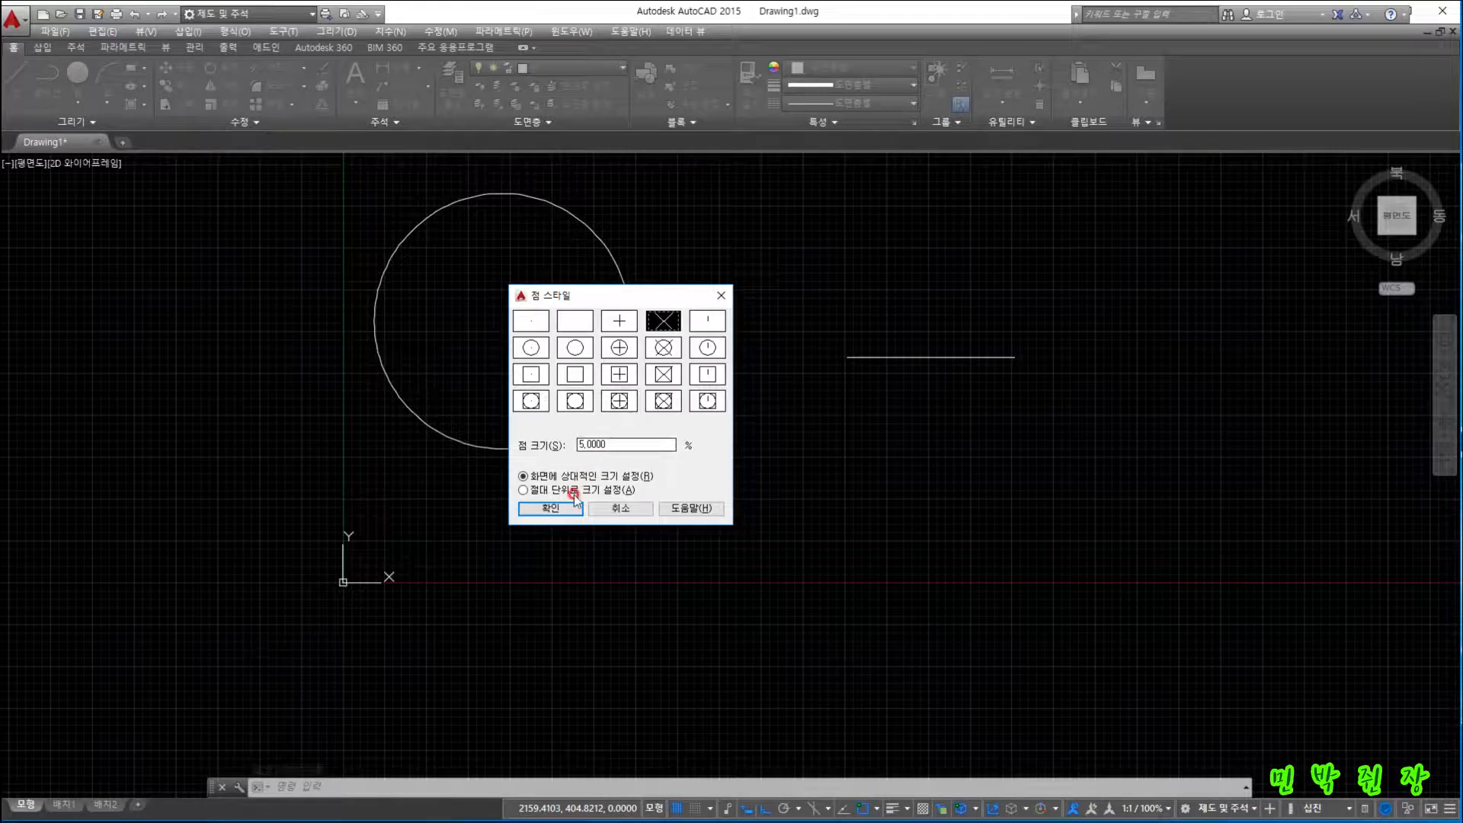
{"action": "left_click", "coordinate": [551, 509]}
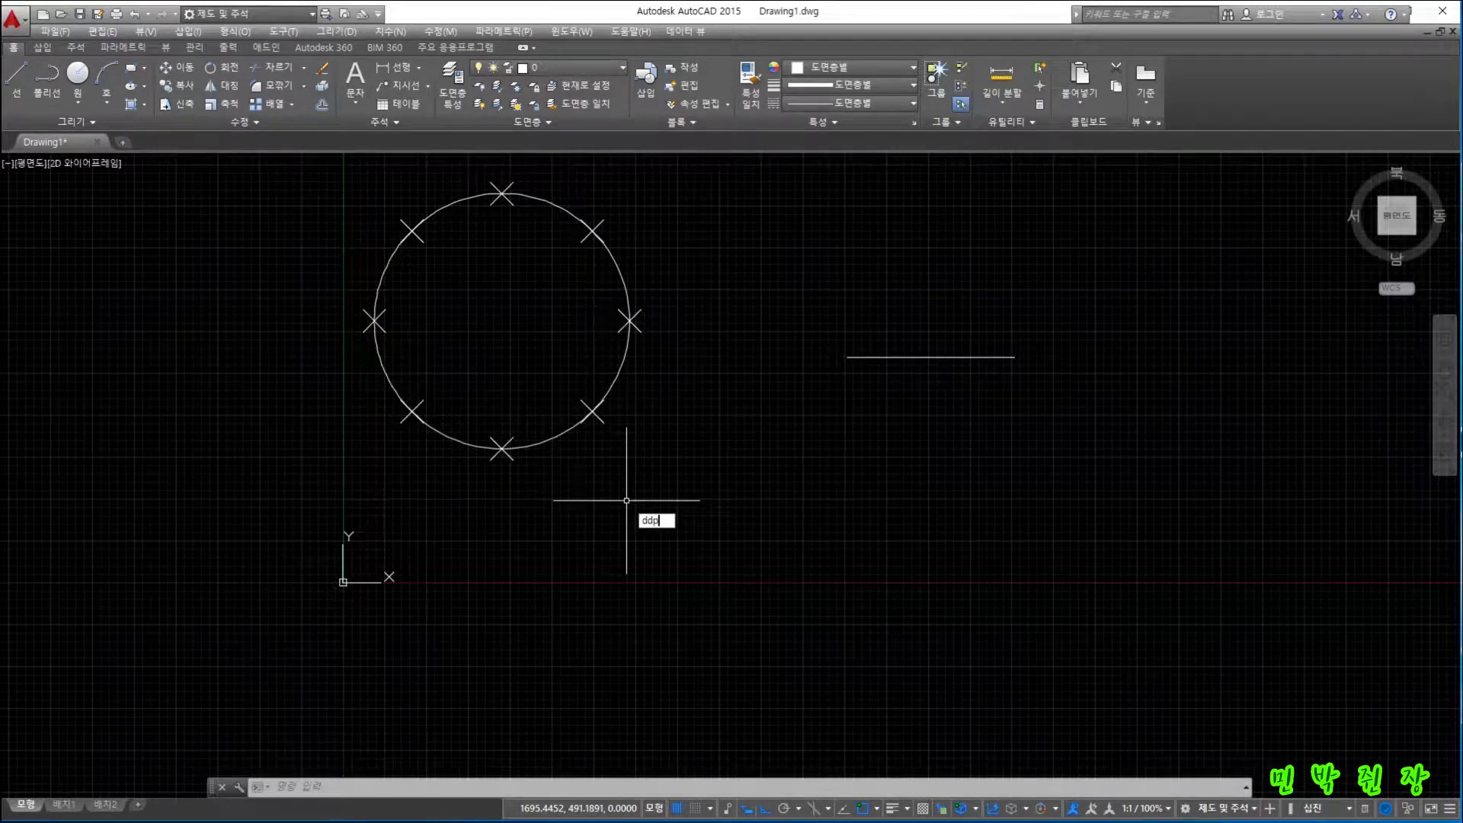
- Change the point style to the plus-shaped marker
{"action": "type", "text": "type"}
{"action": "key", "text": "Return"}
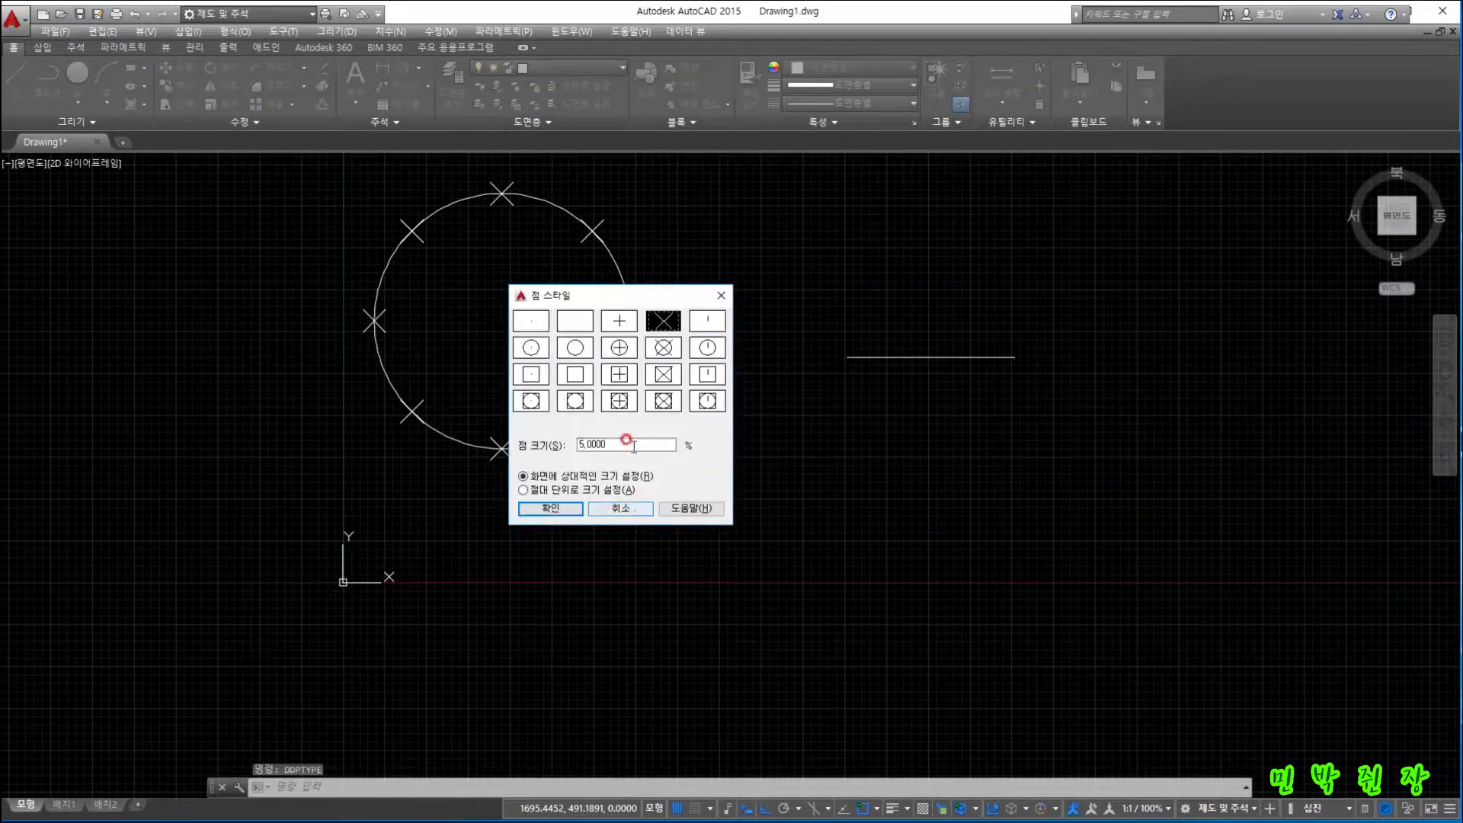
{"action": "left_click", "coordinate": [618, 323]}
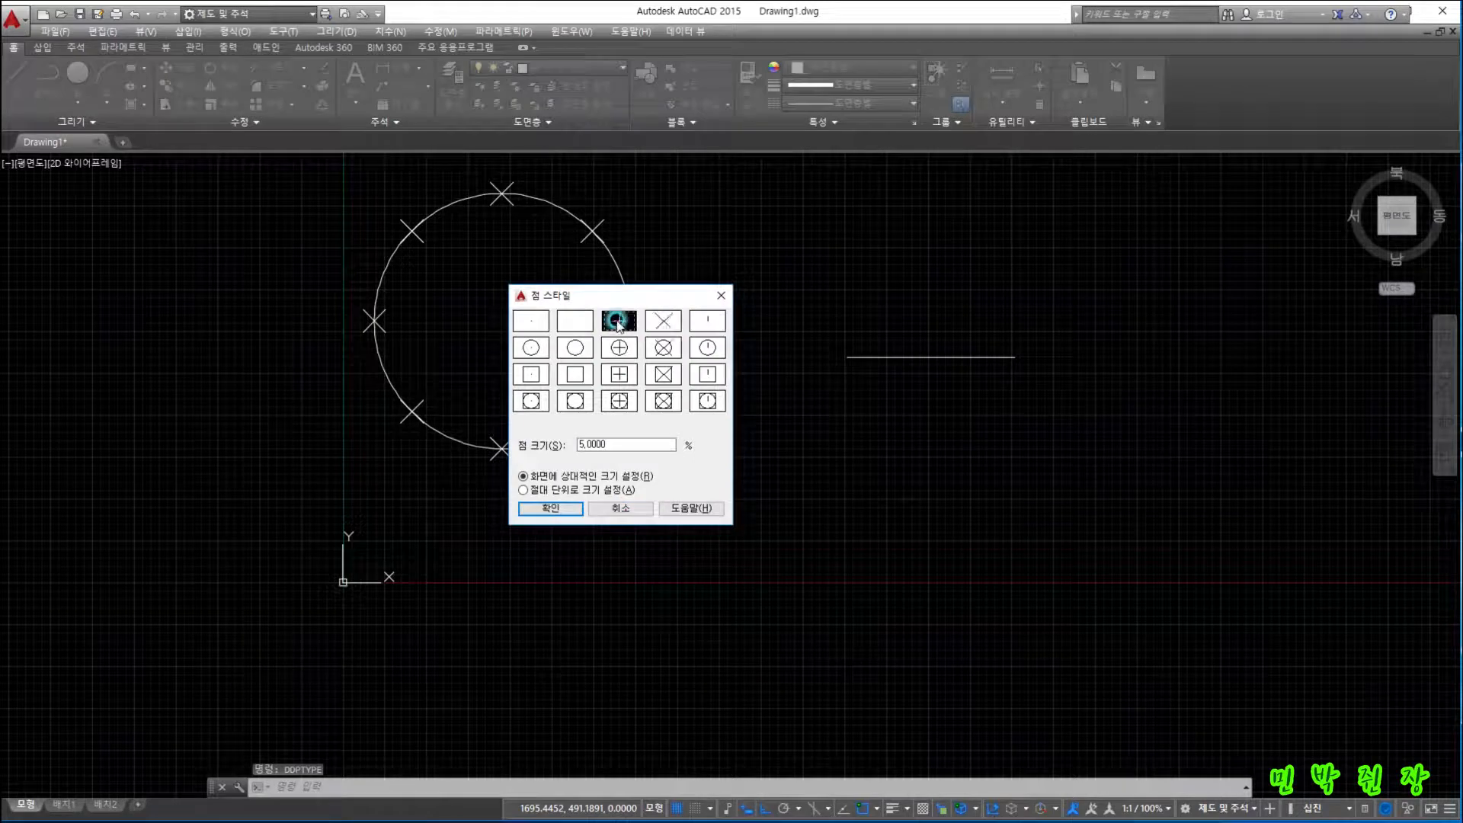
{"action": "left_click", "coordinate": [550, 509]}
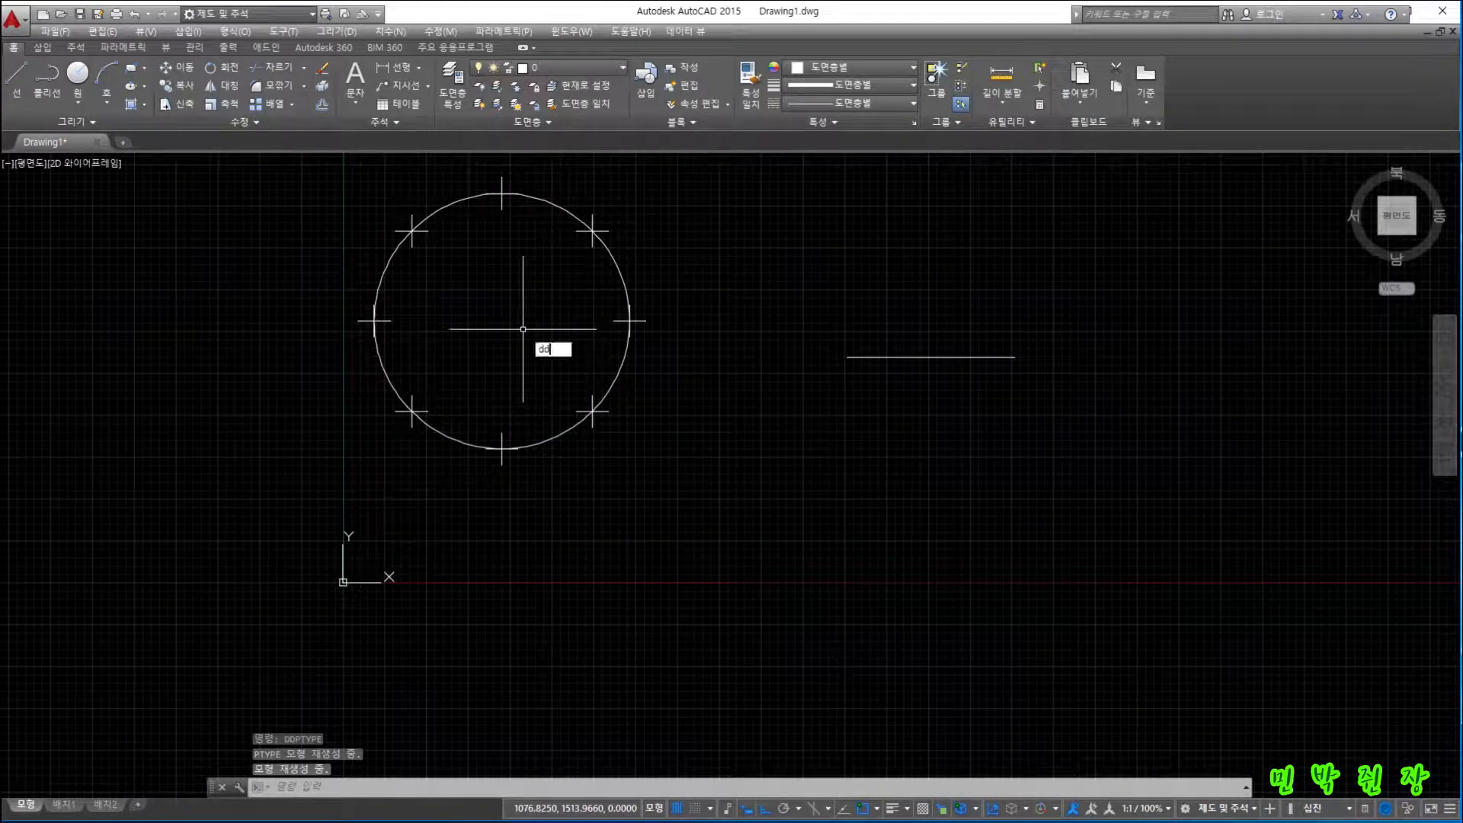
- Reduce the point size to 1% relative to the screen in the point style settings
{"action": "type", "text": "ddp"}
{"action": "key", "text": "Return"}
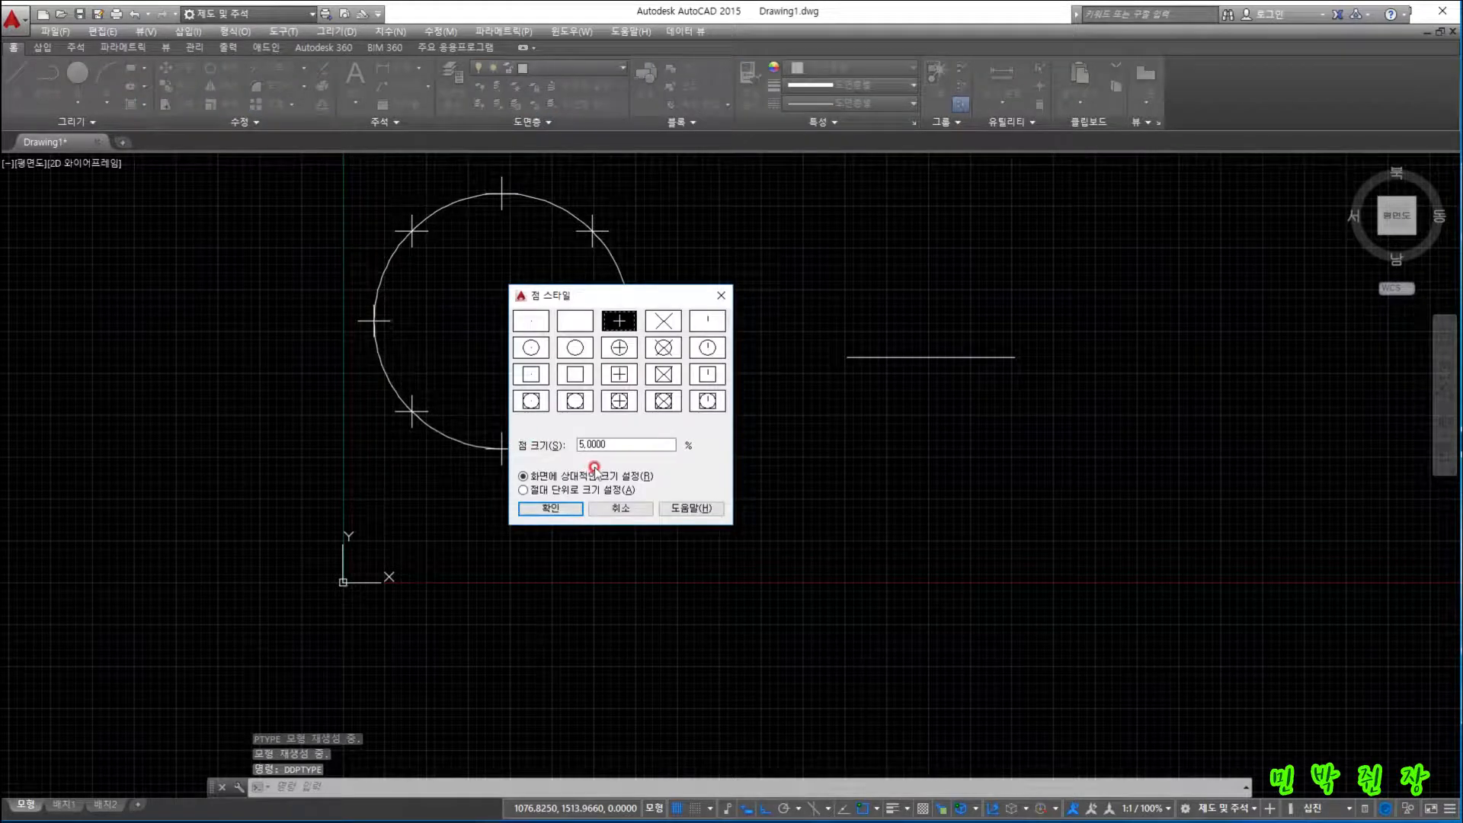
{"action": "type", "text": "1"}
{"action": "key", "text": "Return"}
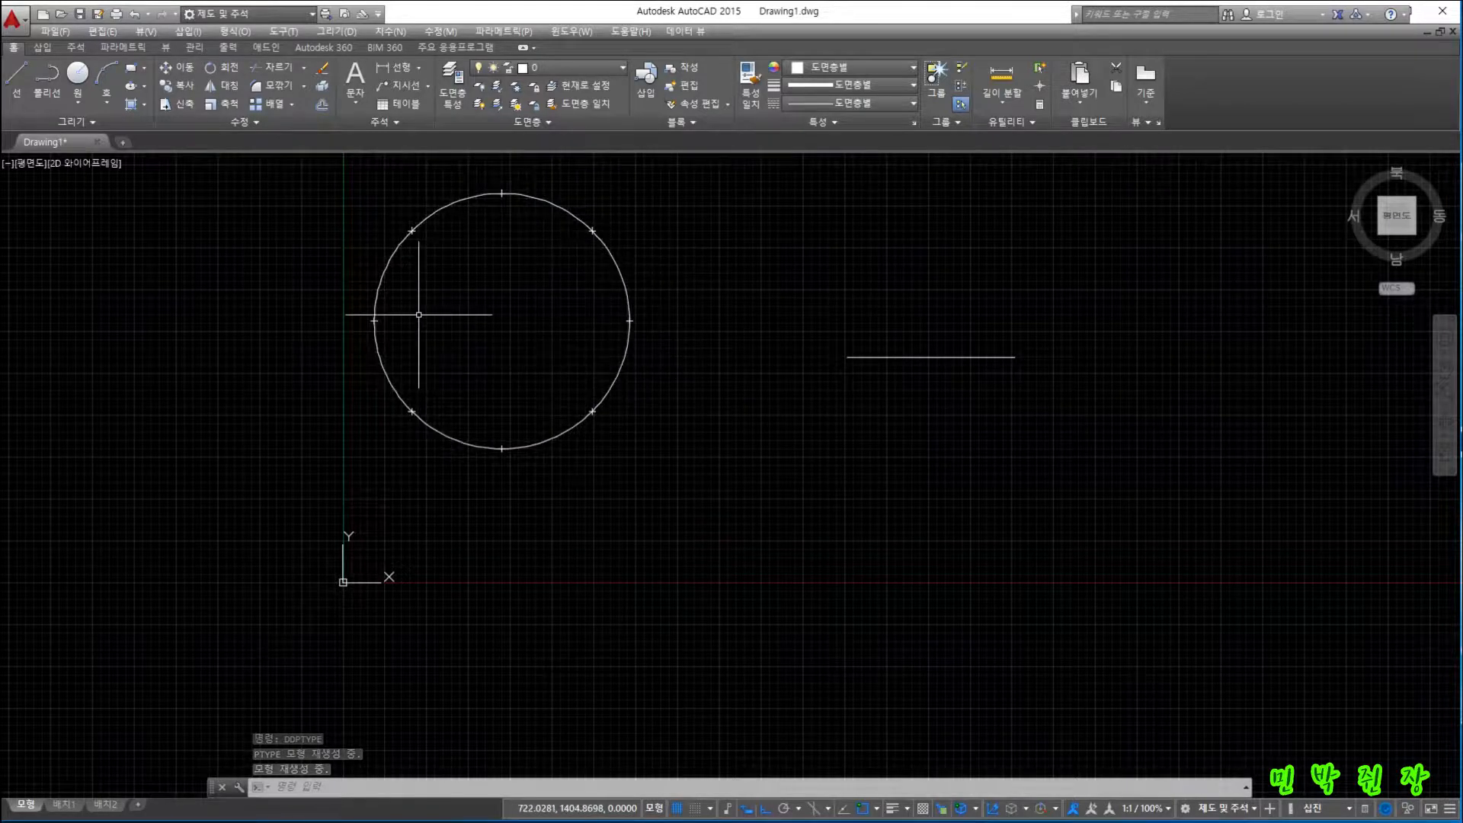
- Window-select the circle with its plus-shaped division points to examine them, and clear the selection
{"action": "left_click", "coordinate": [317, 166]}
{"action": "left_click", "coordinate": [631, 463]}
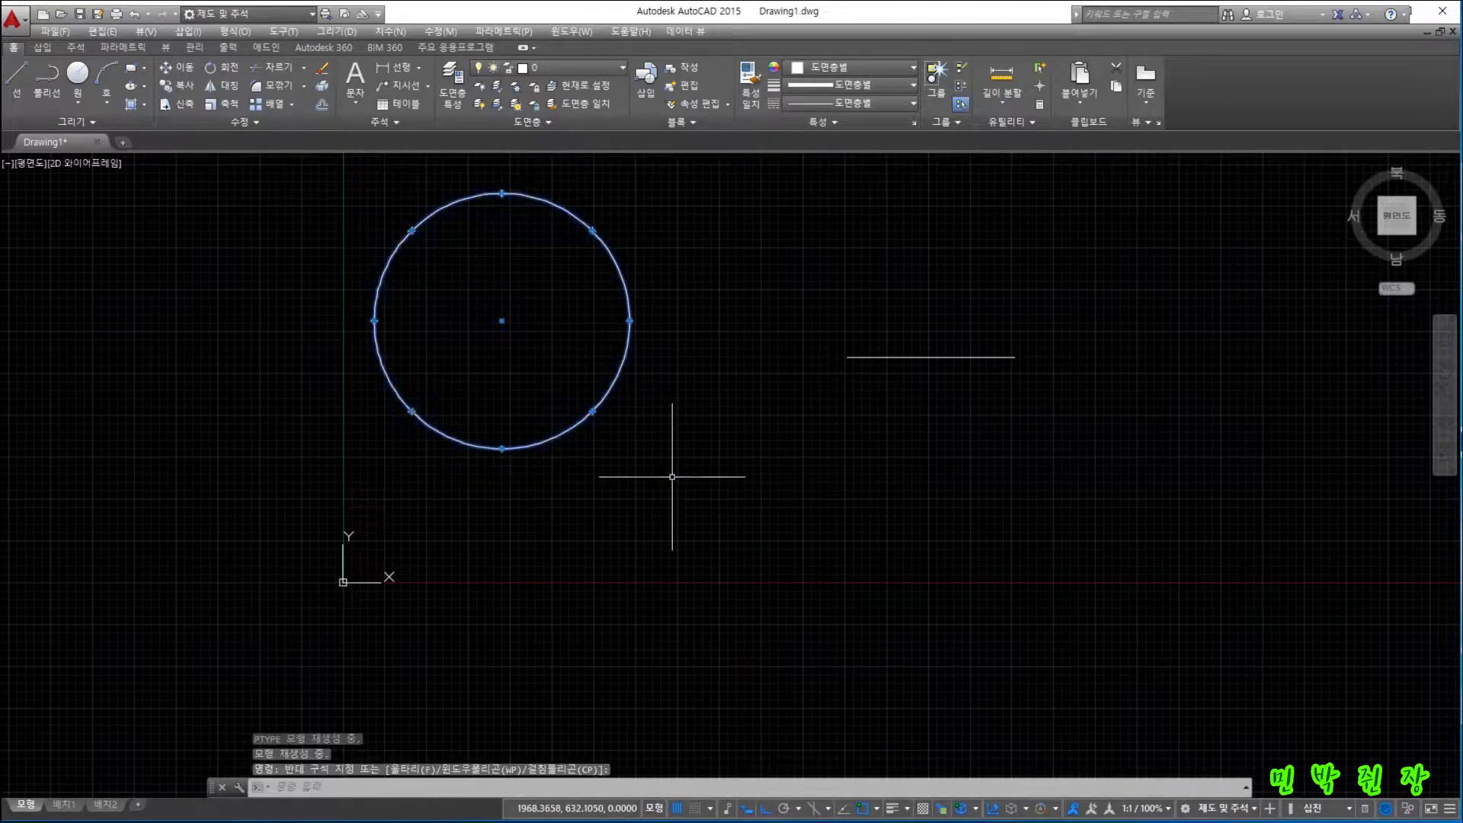
{"action": "key", "text": "Escape"}
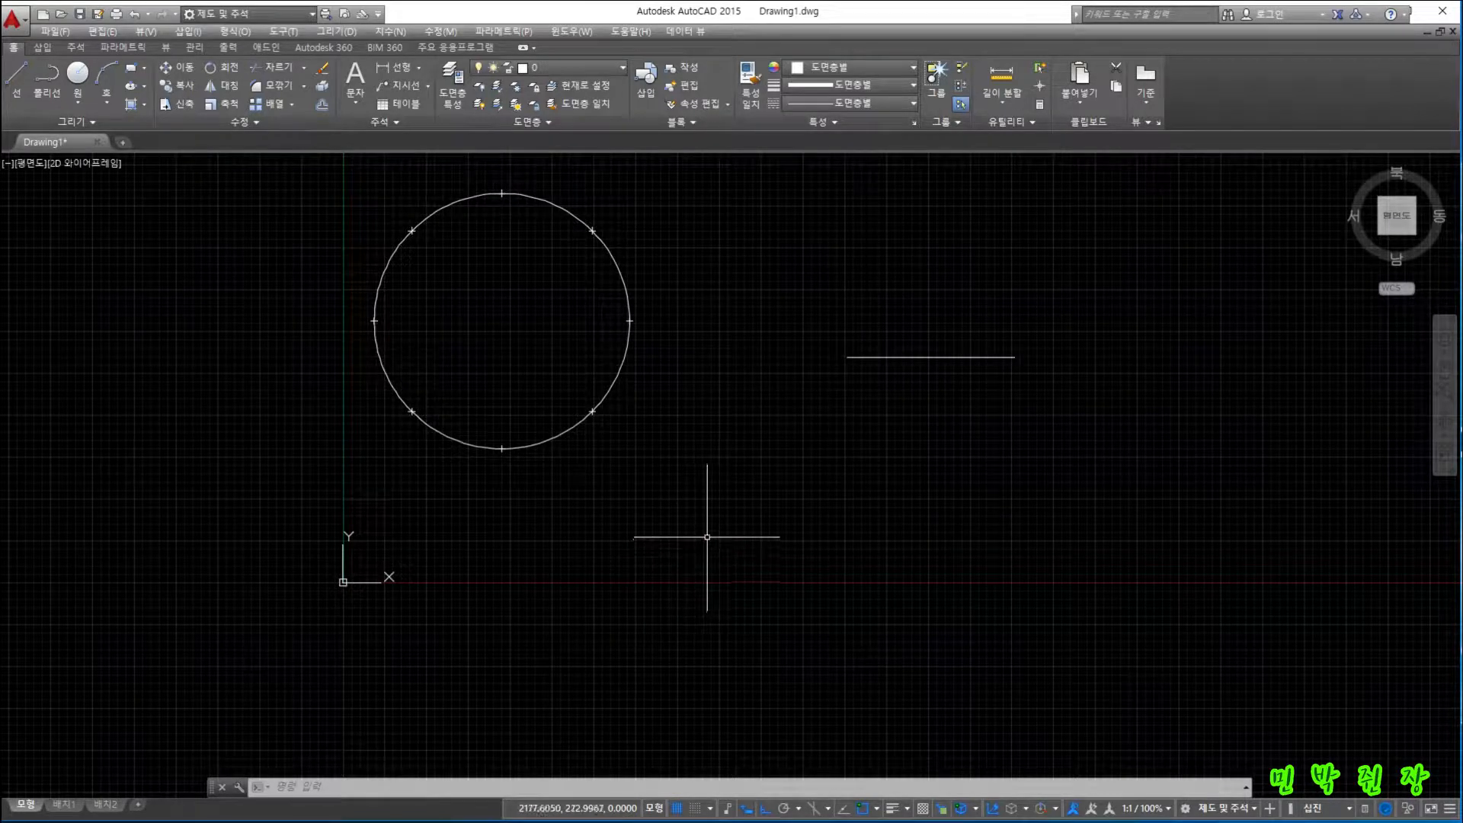
- Divide the horizontal line into 4 equal segments with the DIVIDE command
{"action": "type", "text": "v"}
{"action": "key", "text": "Return"}
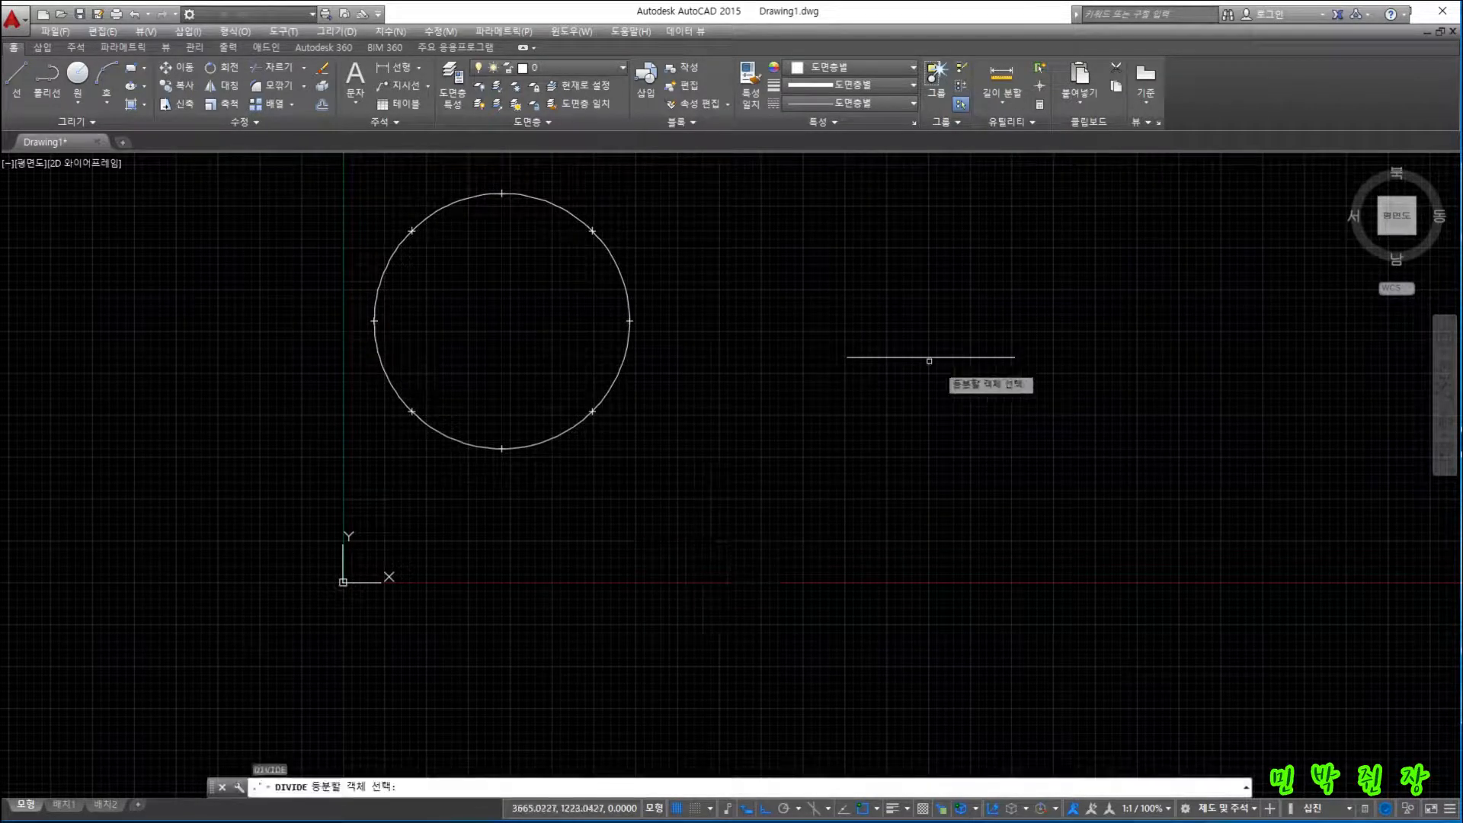
{"action": "left_click", "coordinate": [911, 357]}
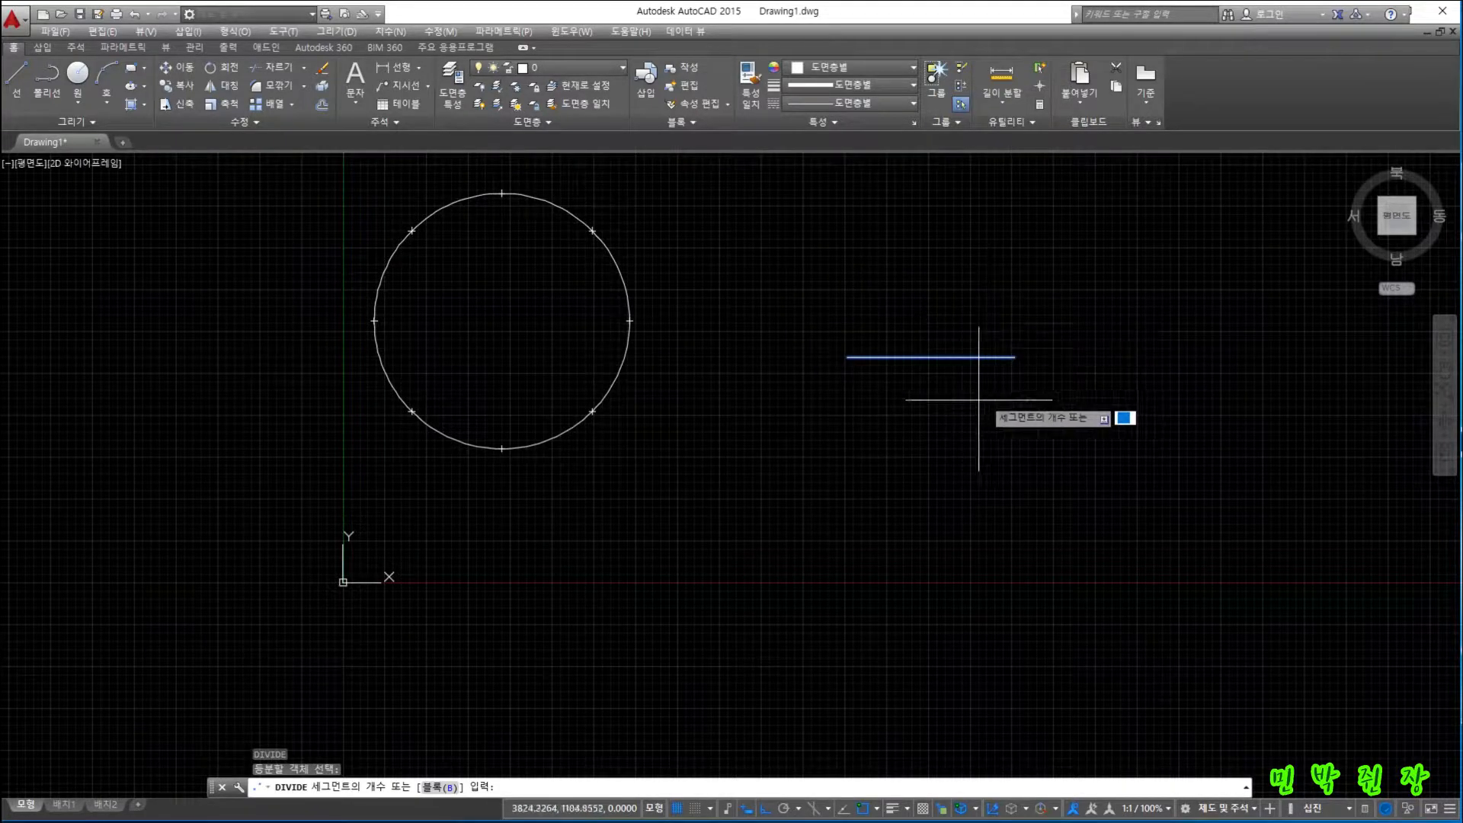
{"action": "key", "text": "Return"}
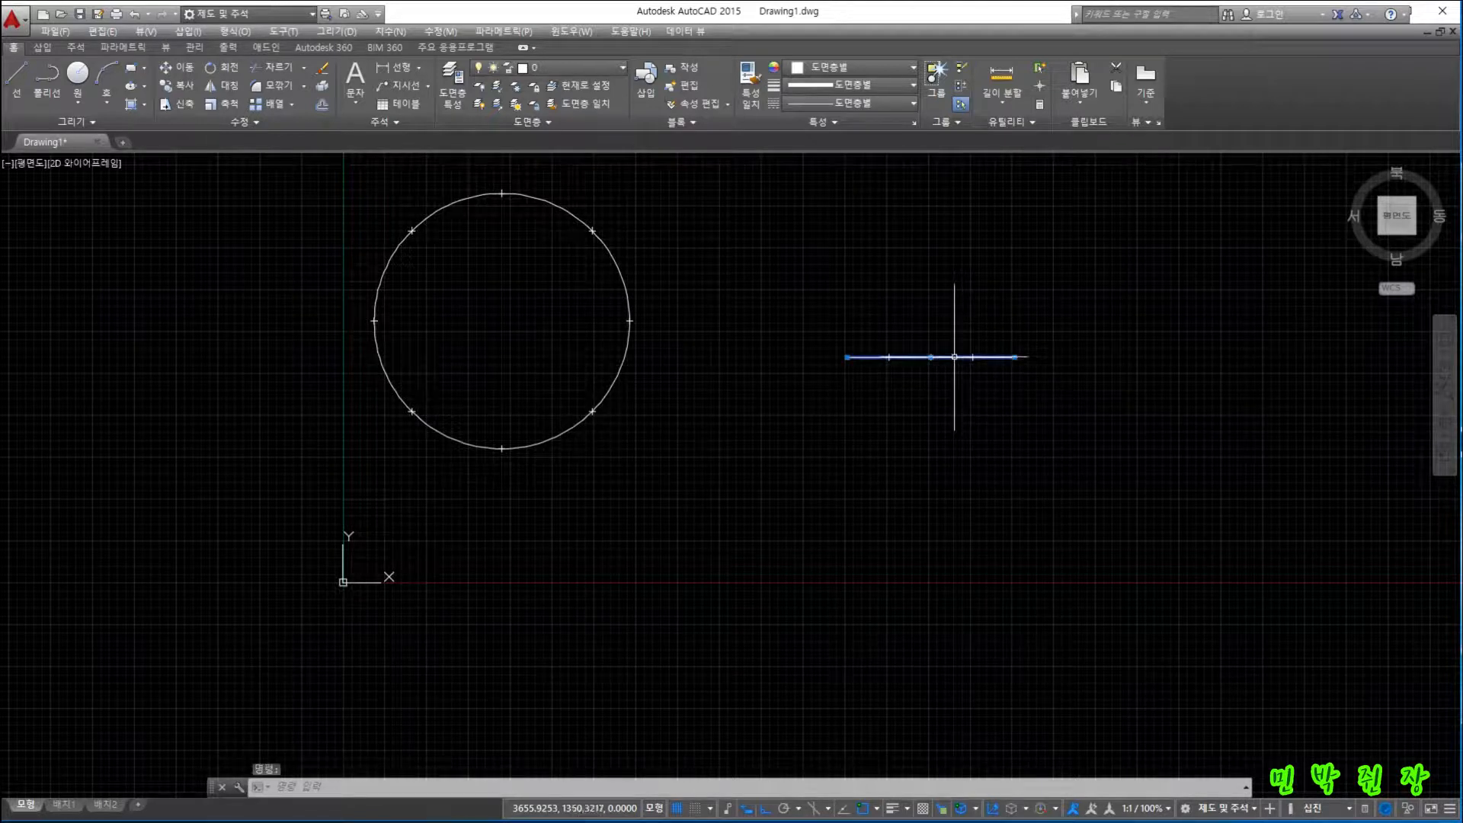
- Move the horizontal line straight down, away from its division points
{"action": "type", "text": "m"}
{"action": "key", "text": "Return"}
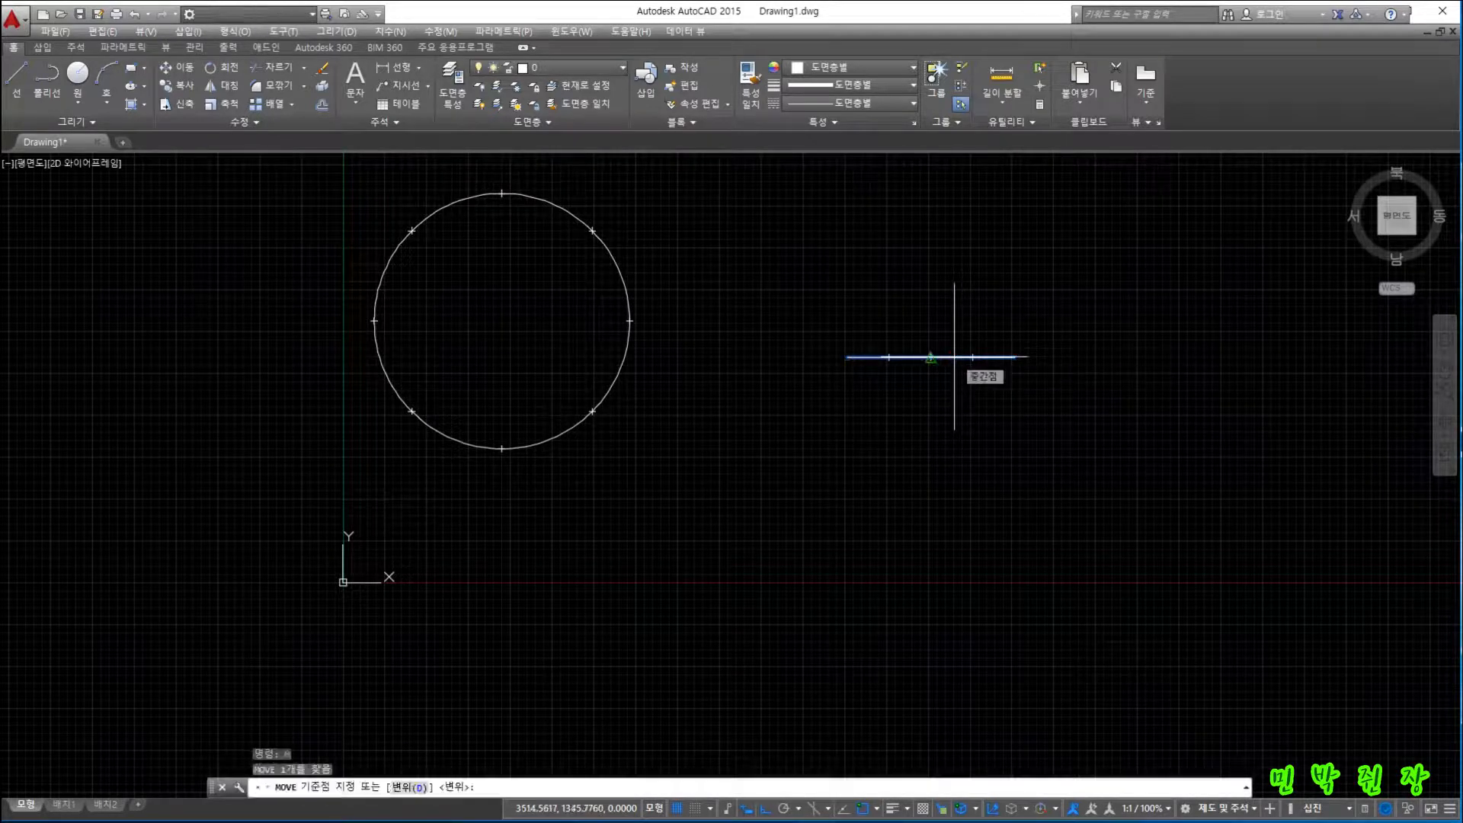
{"action": "left_click", "coordinate": [954, 356]}
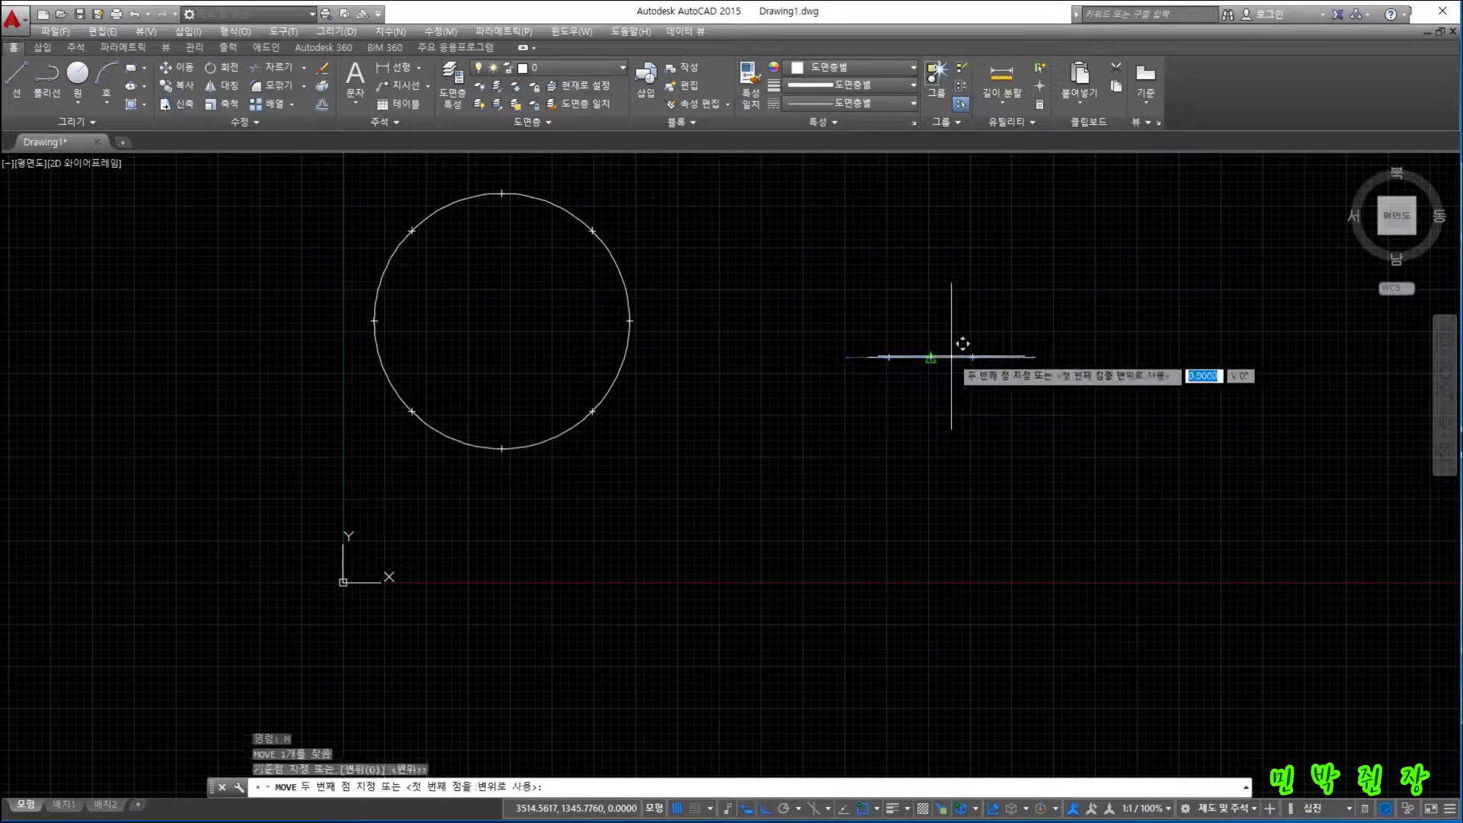
{"action": "left_click", "coordinate": [956, 409]}
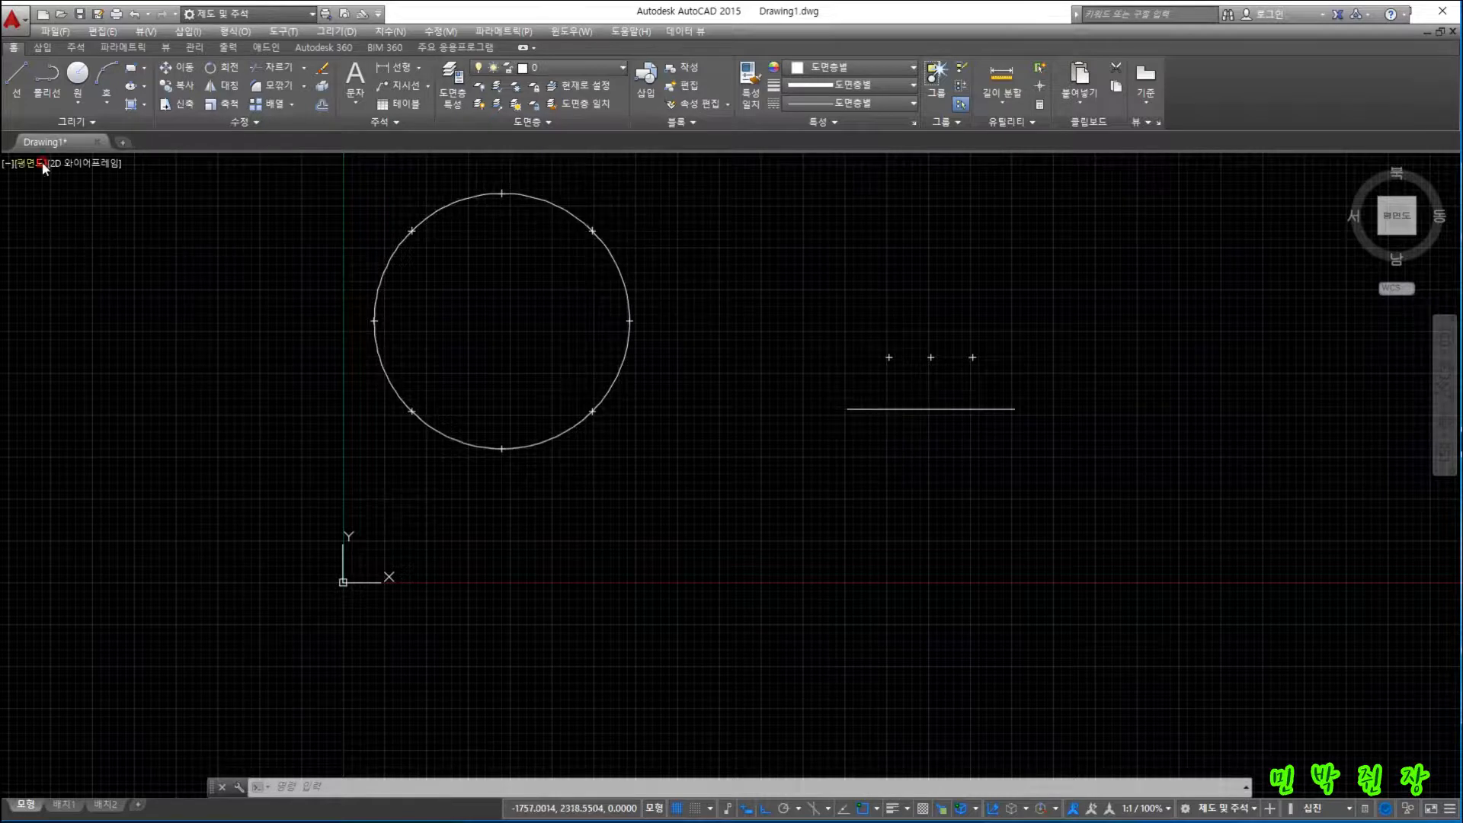
- Draw a chain of connected lines across the circle, snapping each vertex to one of its division points
{"action": "left_click", "coordinate": [17, 76]}
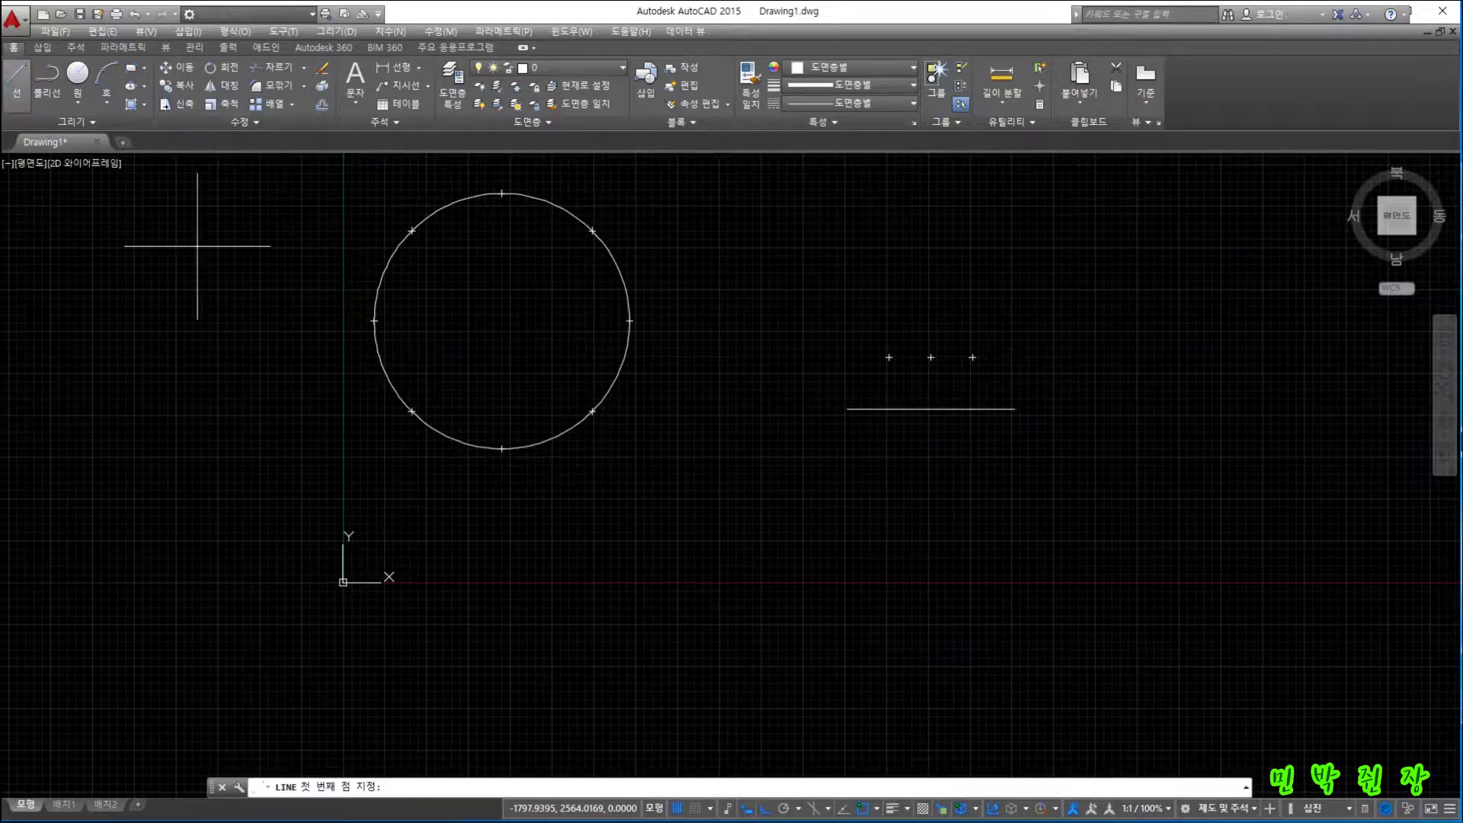
{"action": "left_click", "coordinate": [412, 231]}
{"action": "left_click", "coordinate": [593, 230]}
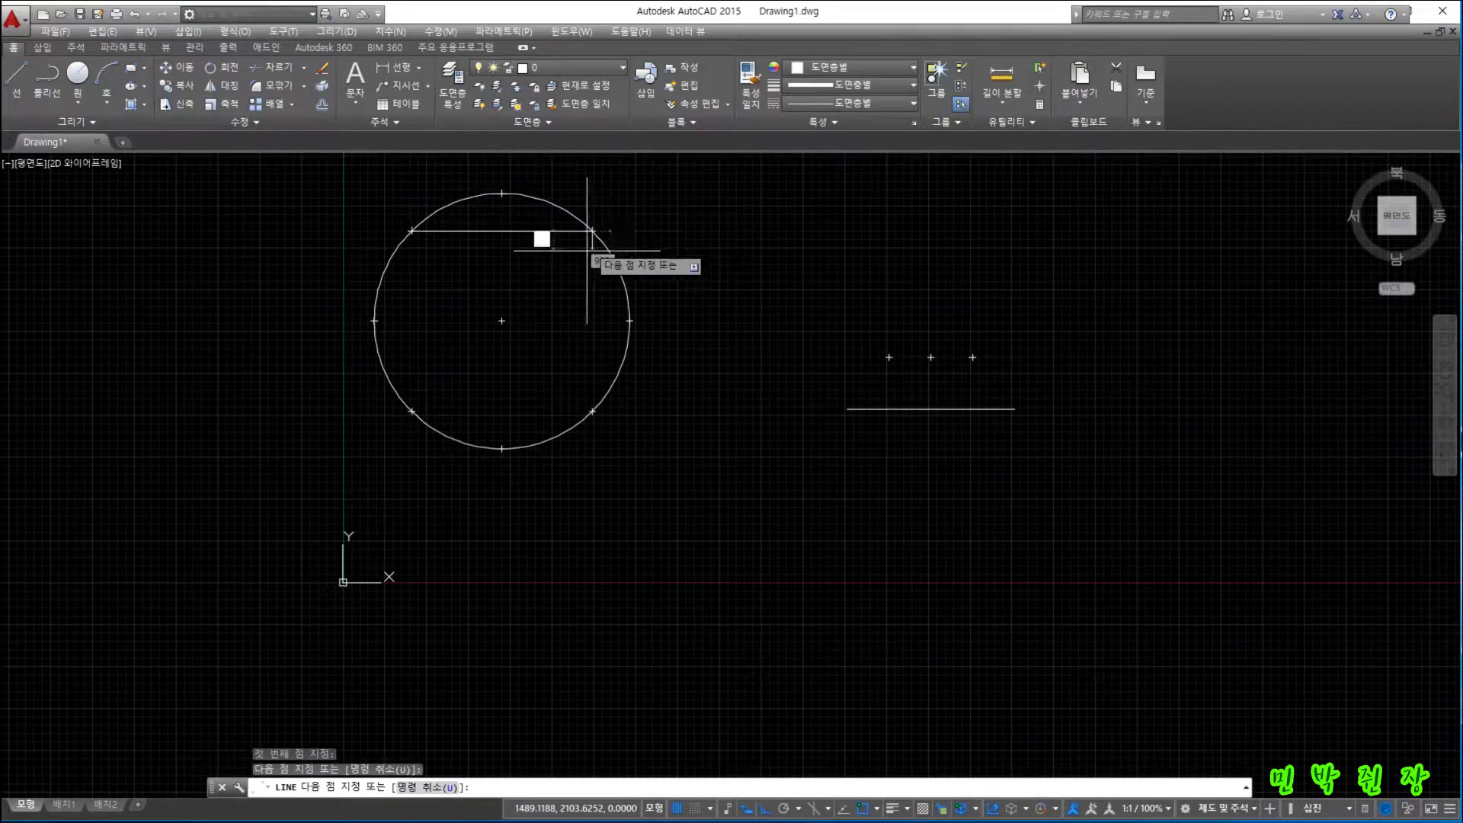
{"action": "left_click", "coordinate": [411, 411]}
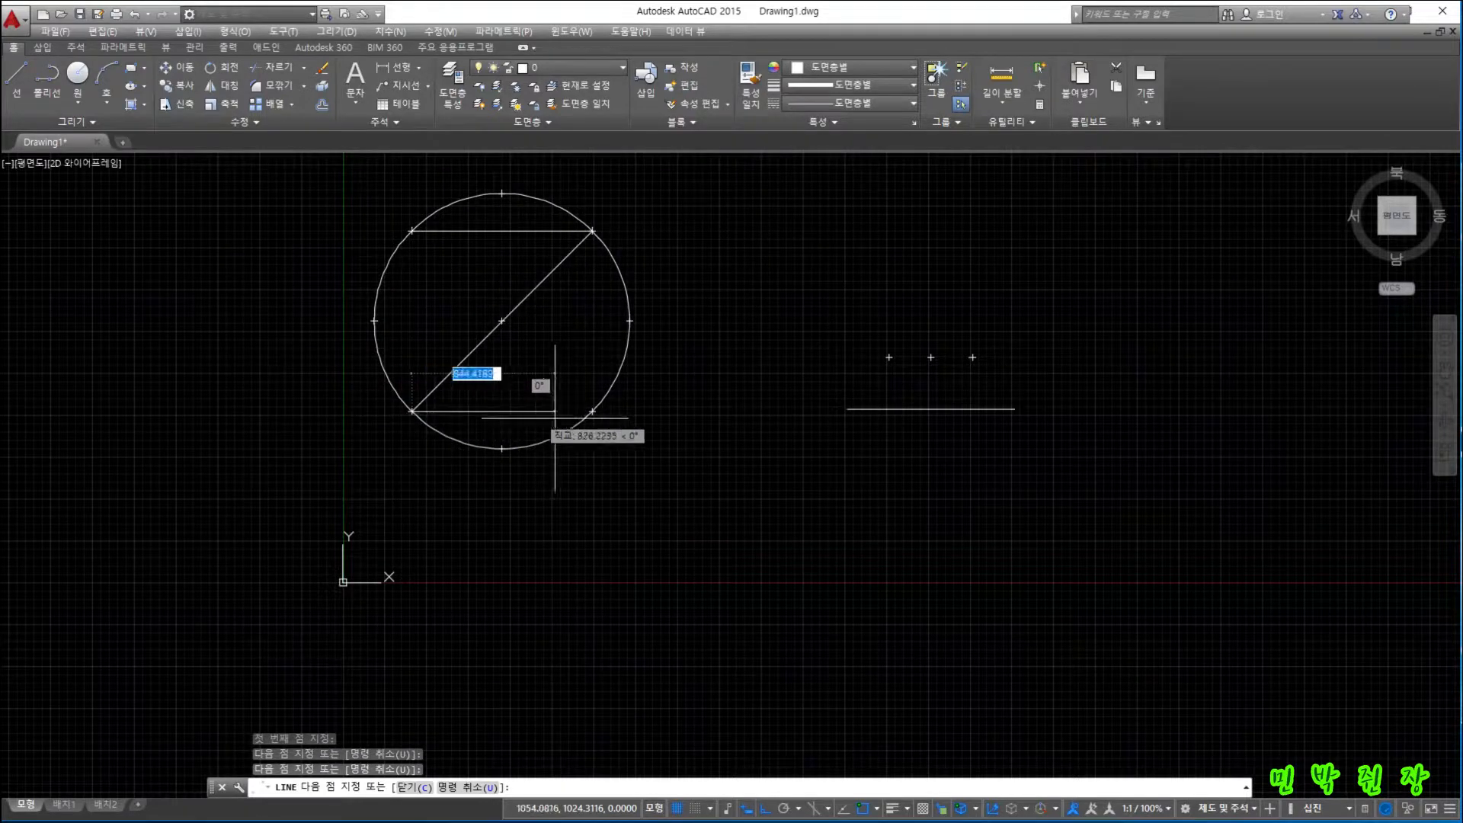
{"action": "left_click", "coordinate": [593, 412]}
{"action": "left_click", "coordinate": [502, 449]}
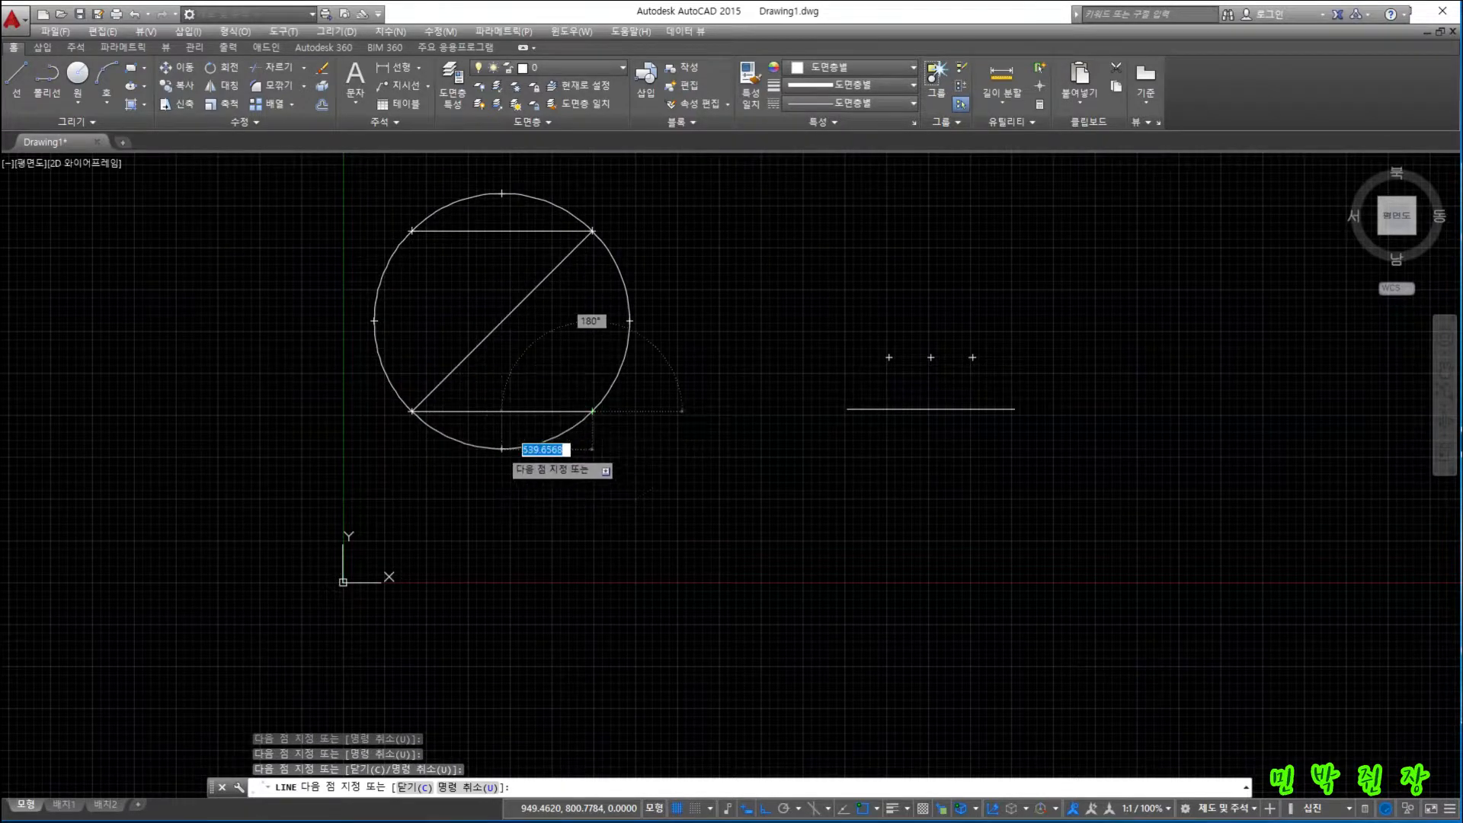
{"action": "left_click", "coordinate": [593, 231]}
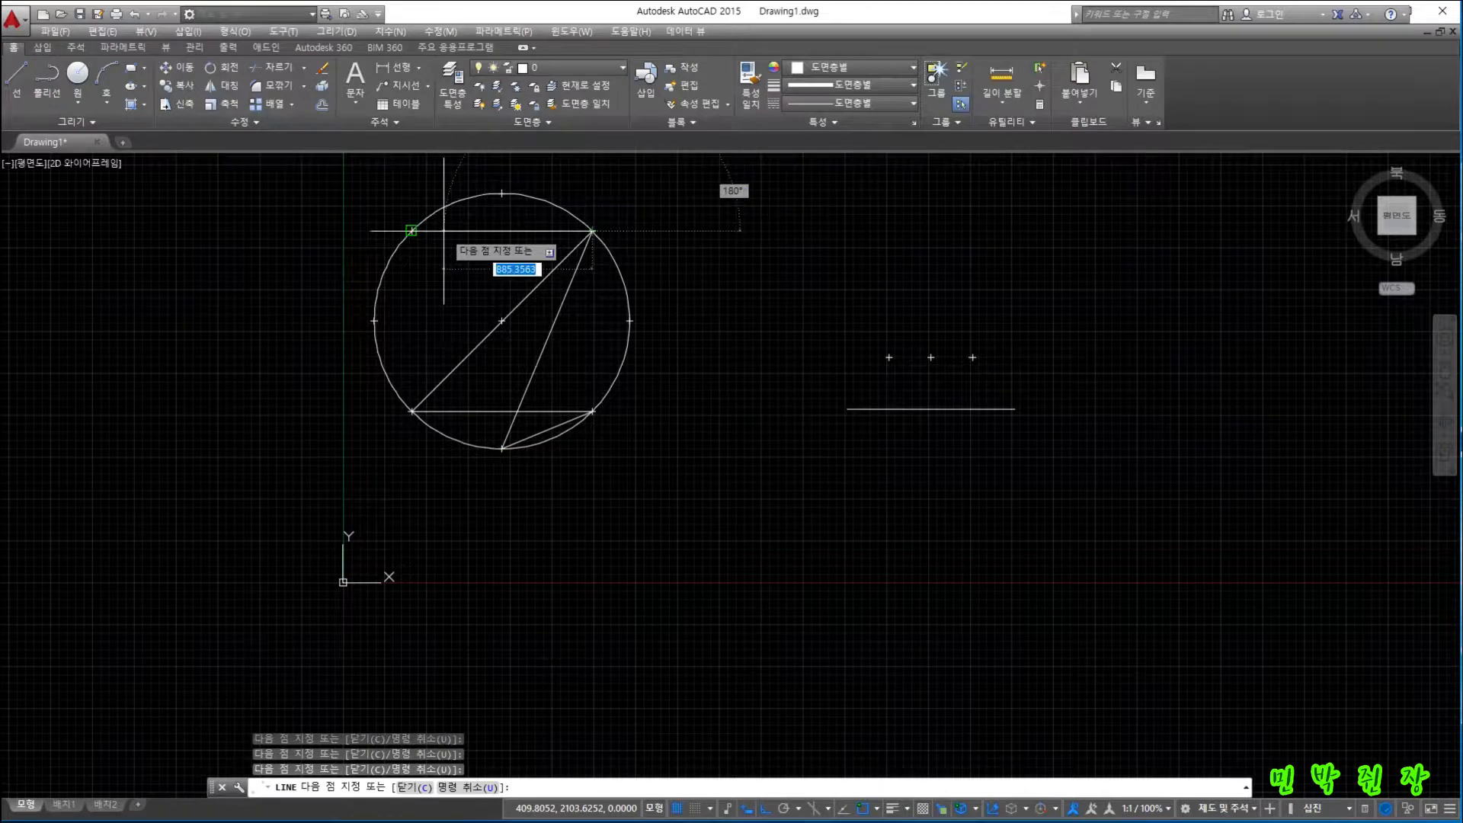
{"action": "left_click", "coordinate": [502, 193]}
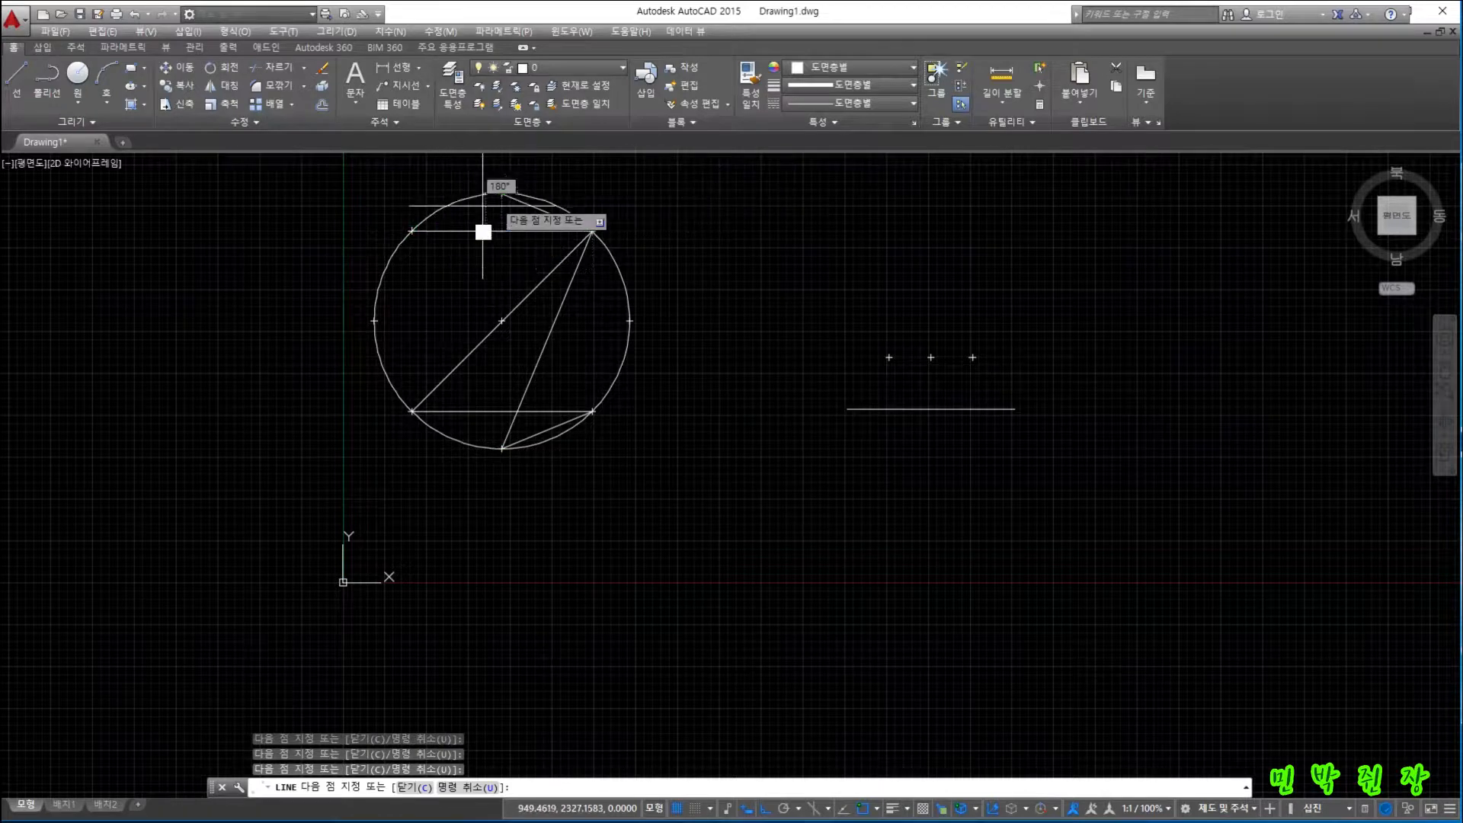
{"action": "left_click", "coordinate": [374, 320]}
{"action": "left_click", "coordinate": [593, 411]}
{"action": "key", "text": "Escape"}
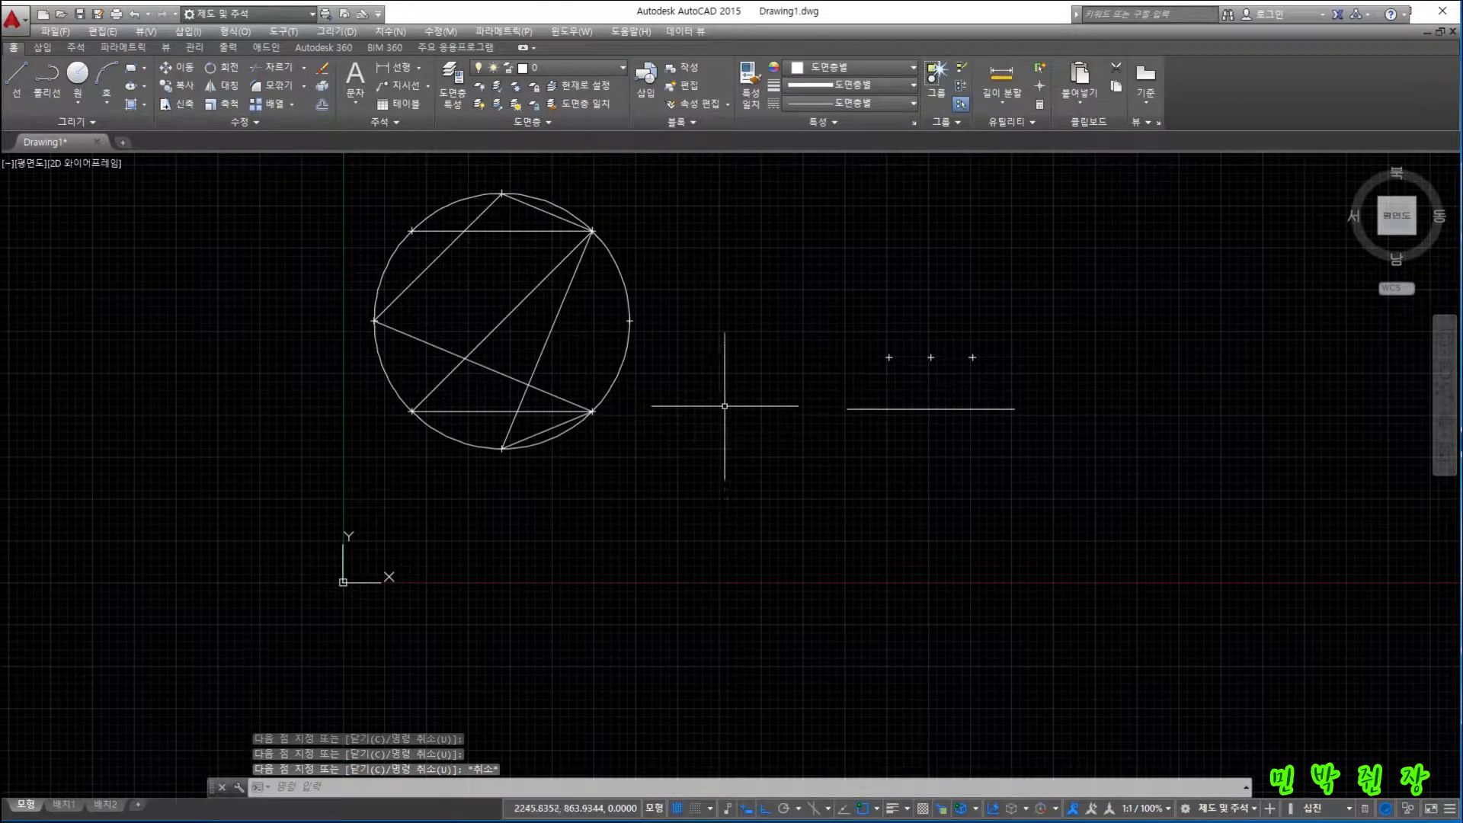
- Move the circle diagonally down to the right, away from its division points and the connected lines, with ortho mode off
{"action": "left_click", "coordinate": [621, 368]}
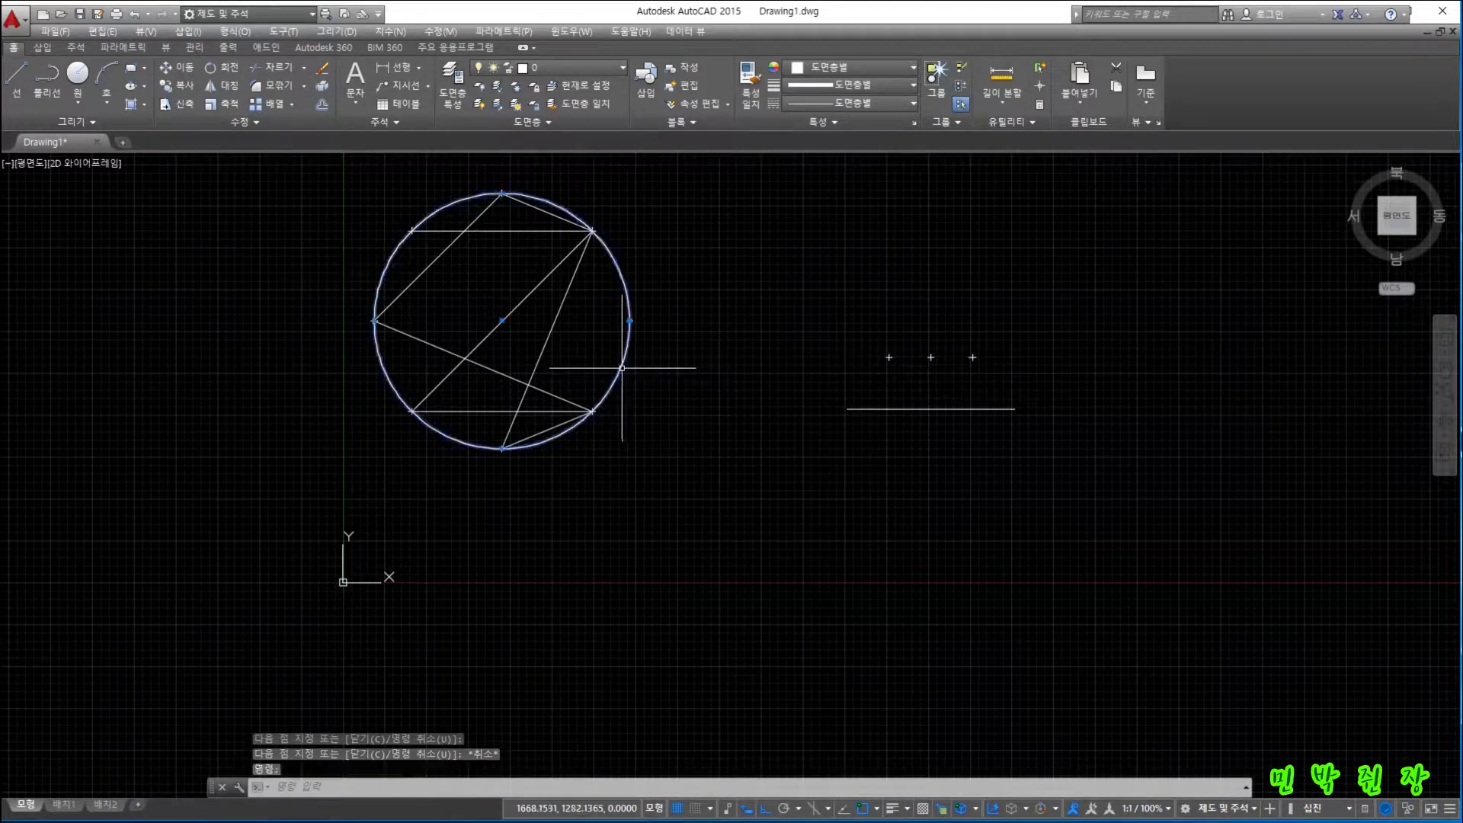
{"action": "type", "text": "m"}
{"action": "key", "text": "Return"}
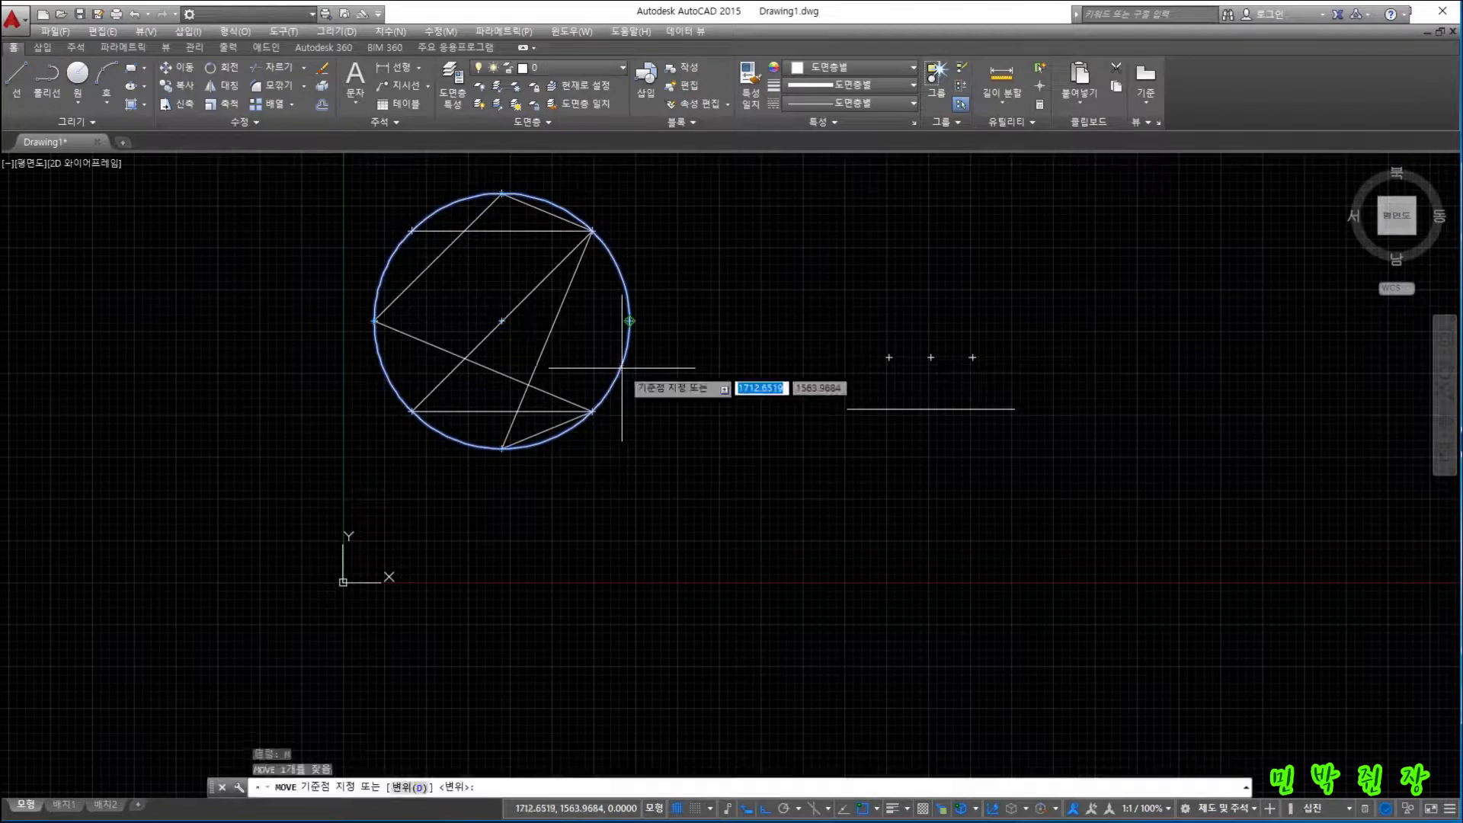
{"action": "left_click", "coordinate": [622, 428]}
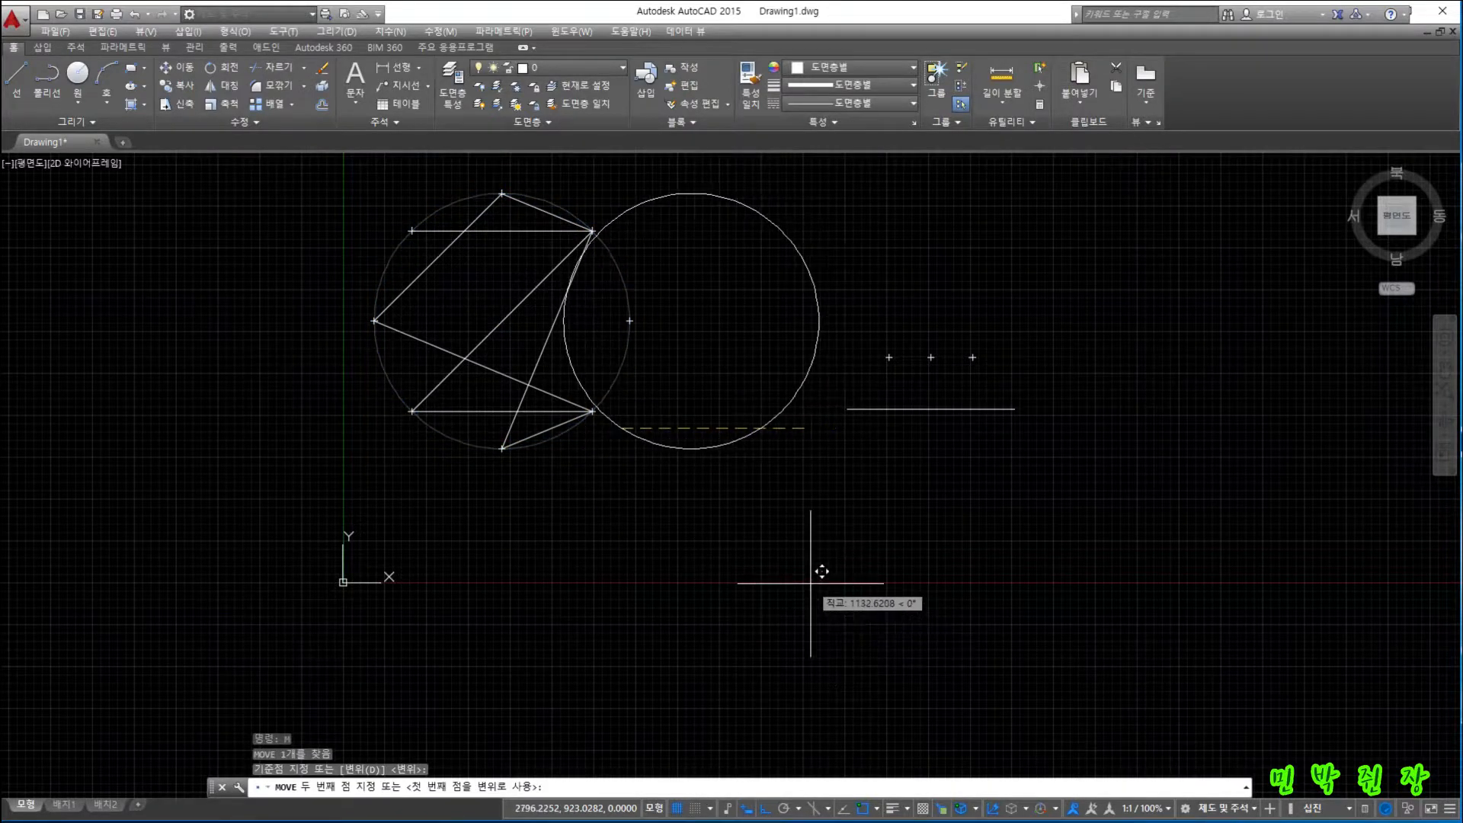
{"action": "key", "text": "F8"}
{"action": "left_click", "coordinate": [846, 672]}
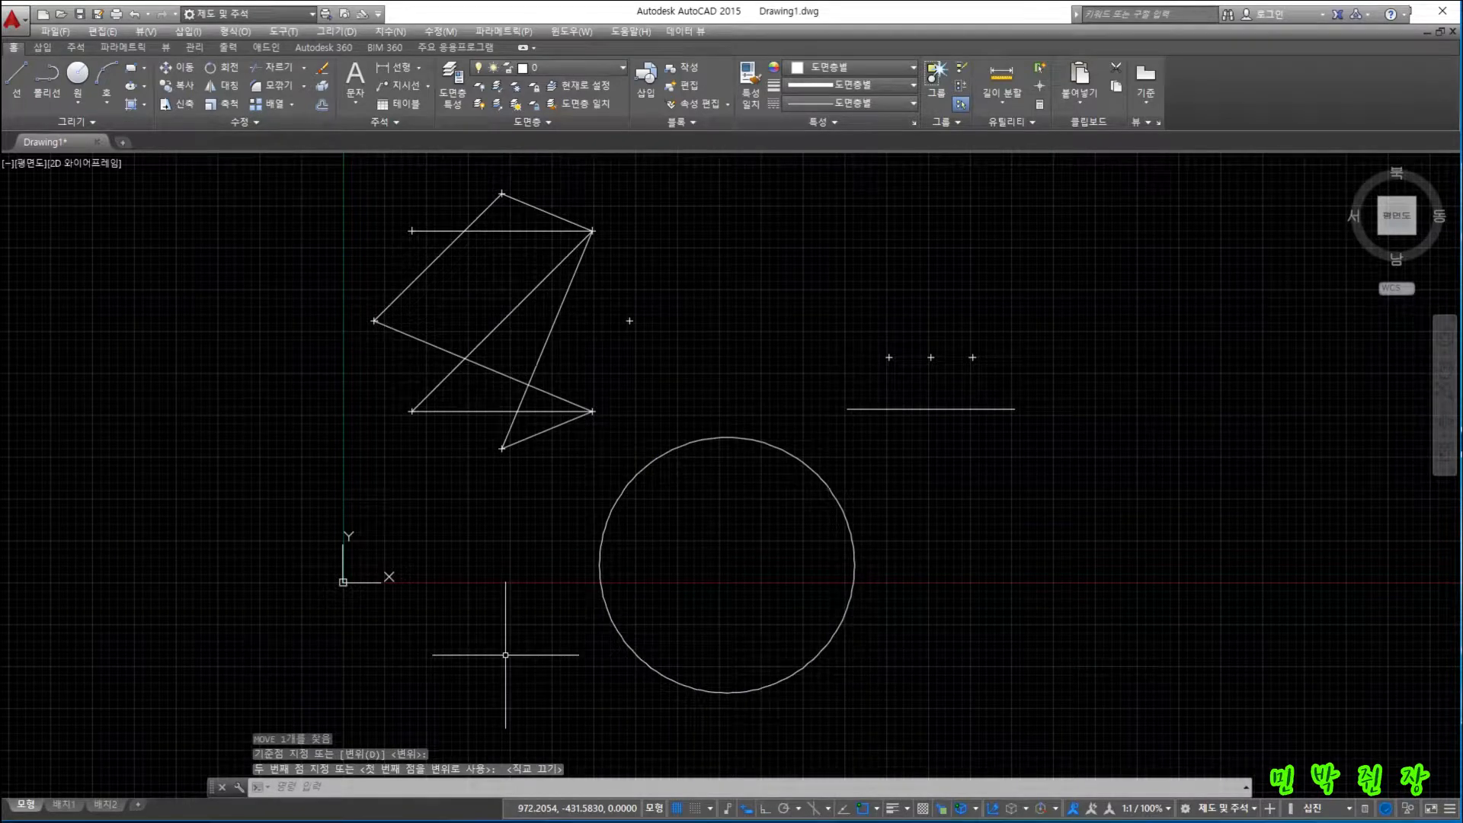
- Place points along the moved circle at 400-unit intervals with the MEASURE command
{"action": "type", "text": "e"}
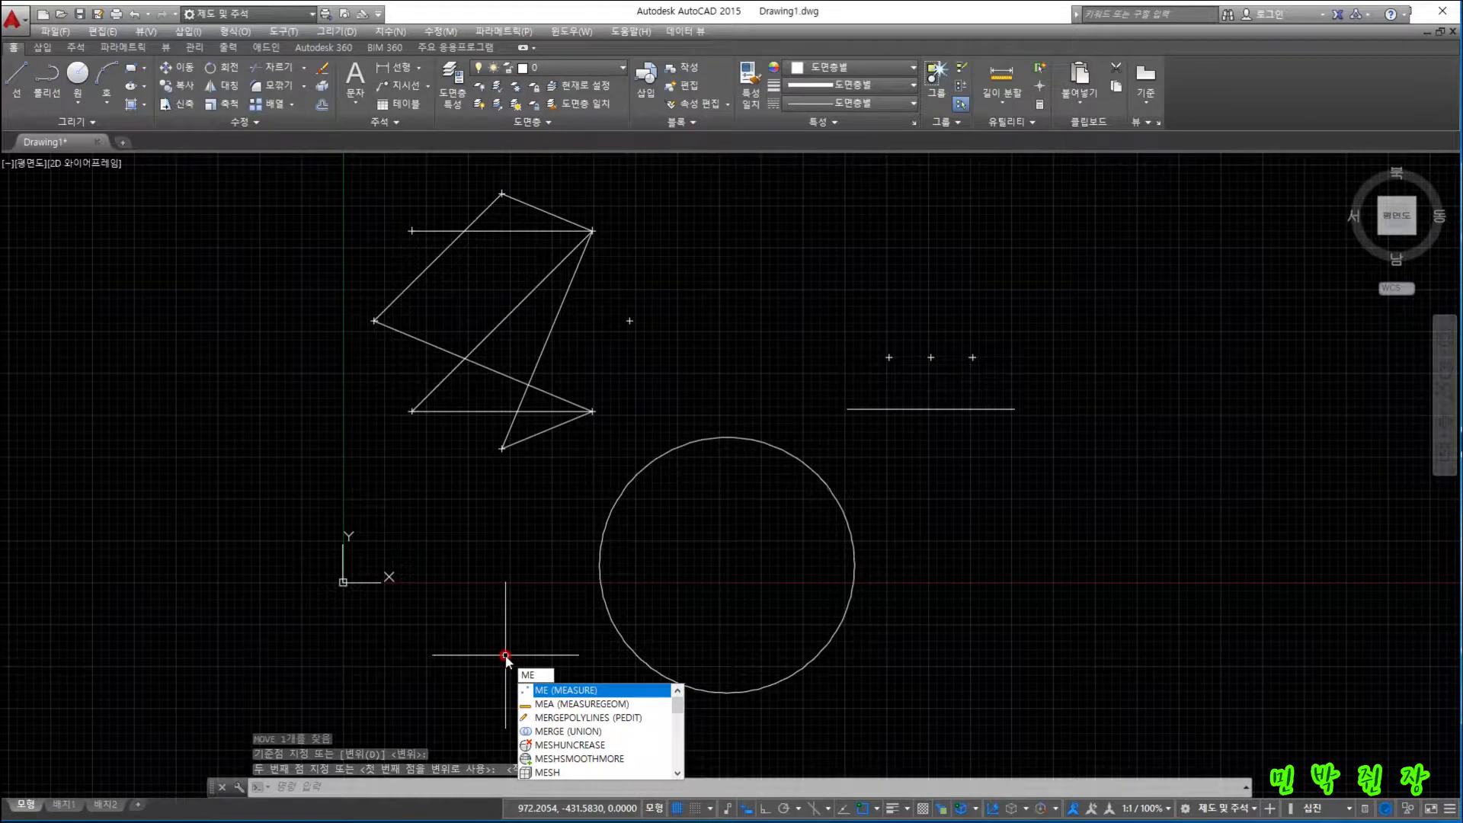
{"action": "key", "text": "Return"}
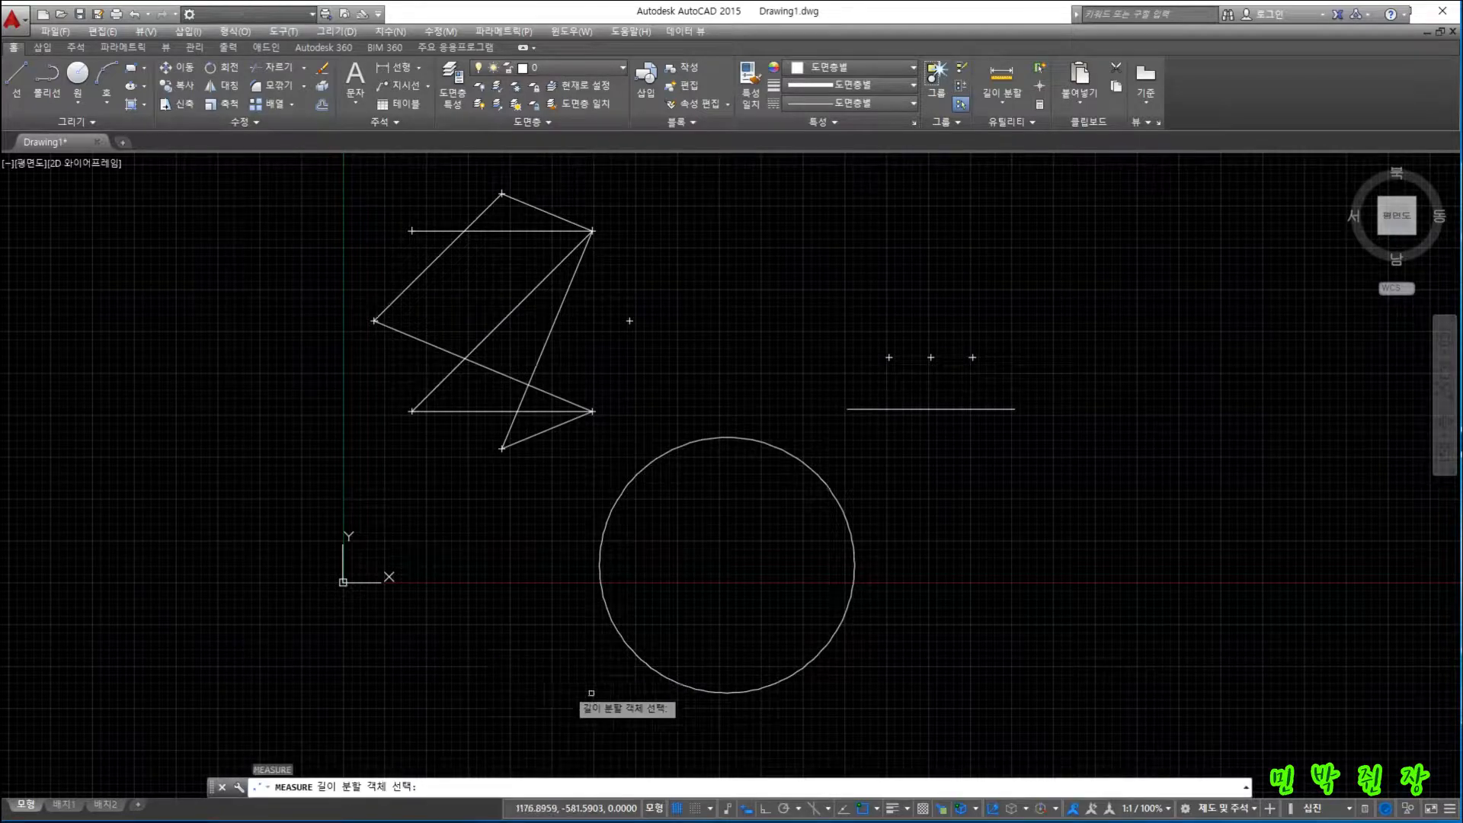
{"action": "left_click", "coordinate": [674, 681]}
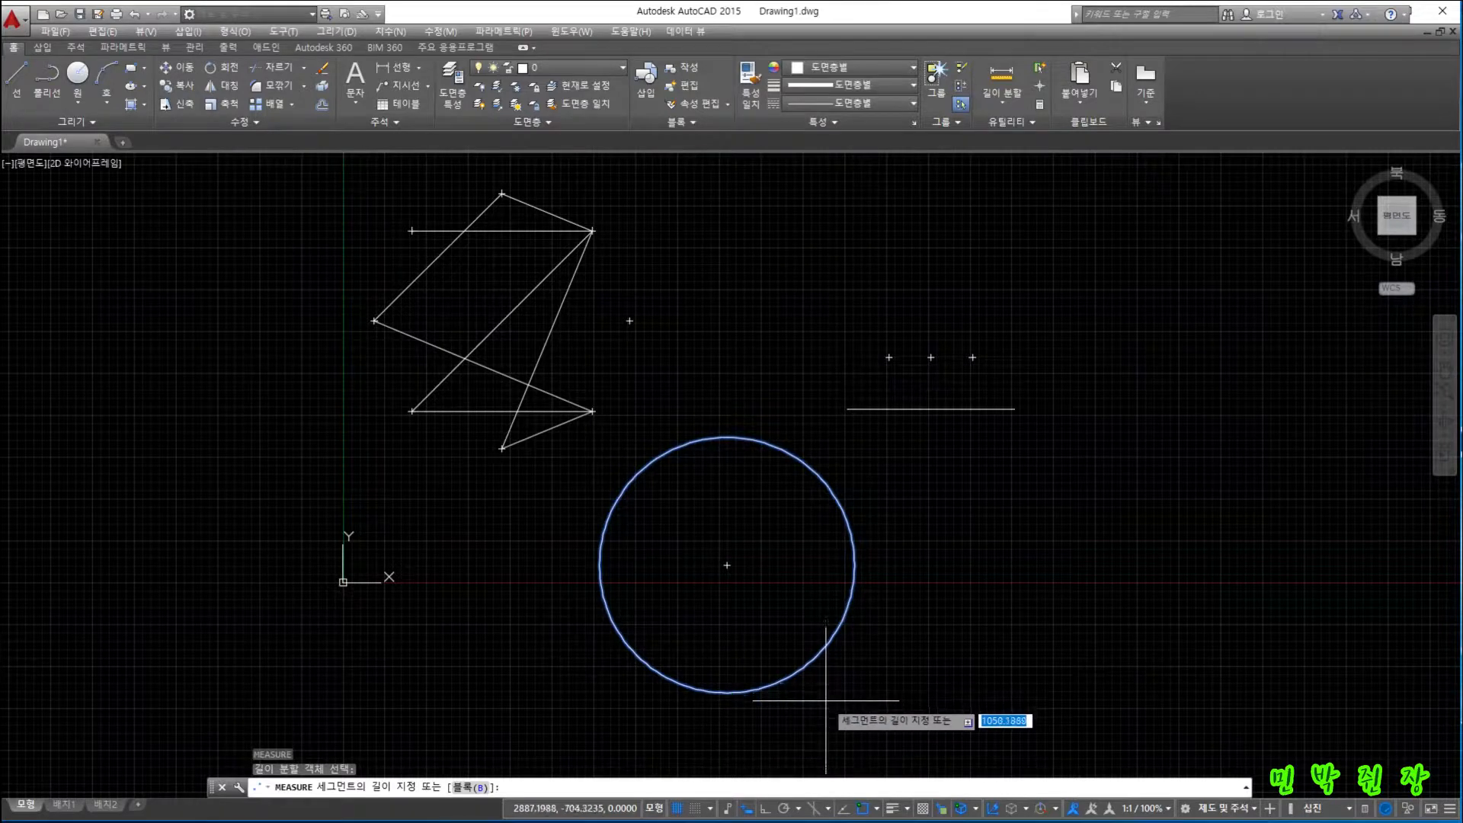
{"action": "type", "text": "400"}
{"action": "key", "text": "Return"}
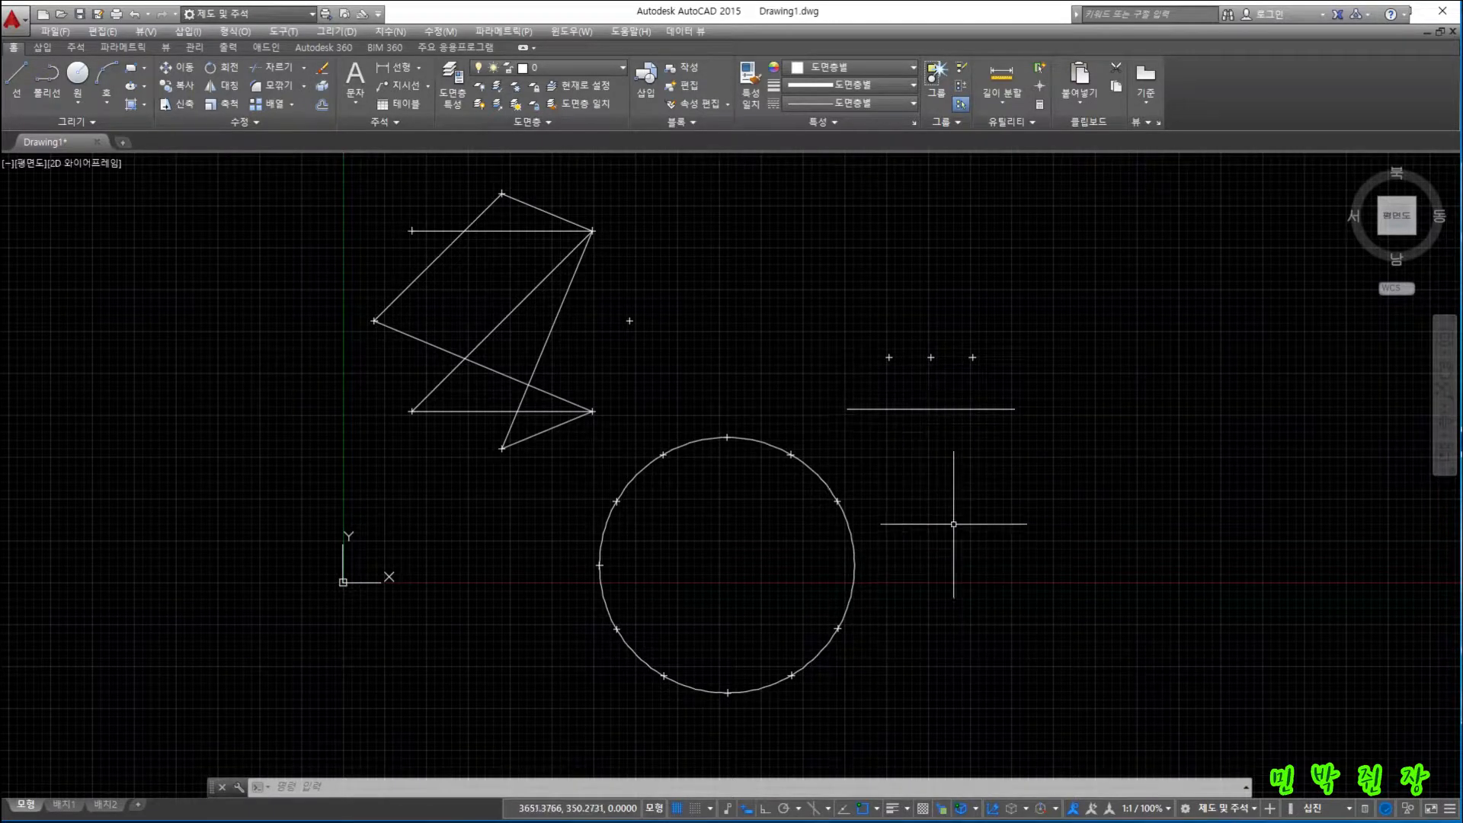
- Place points along the horizontal line at 300-unit intervals with the MEASURE command
{"action": "key", "text": "Return"}
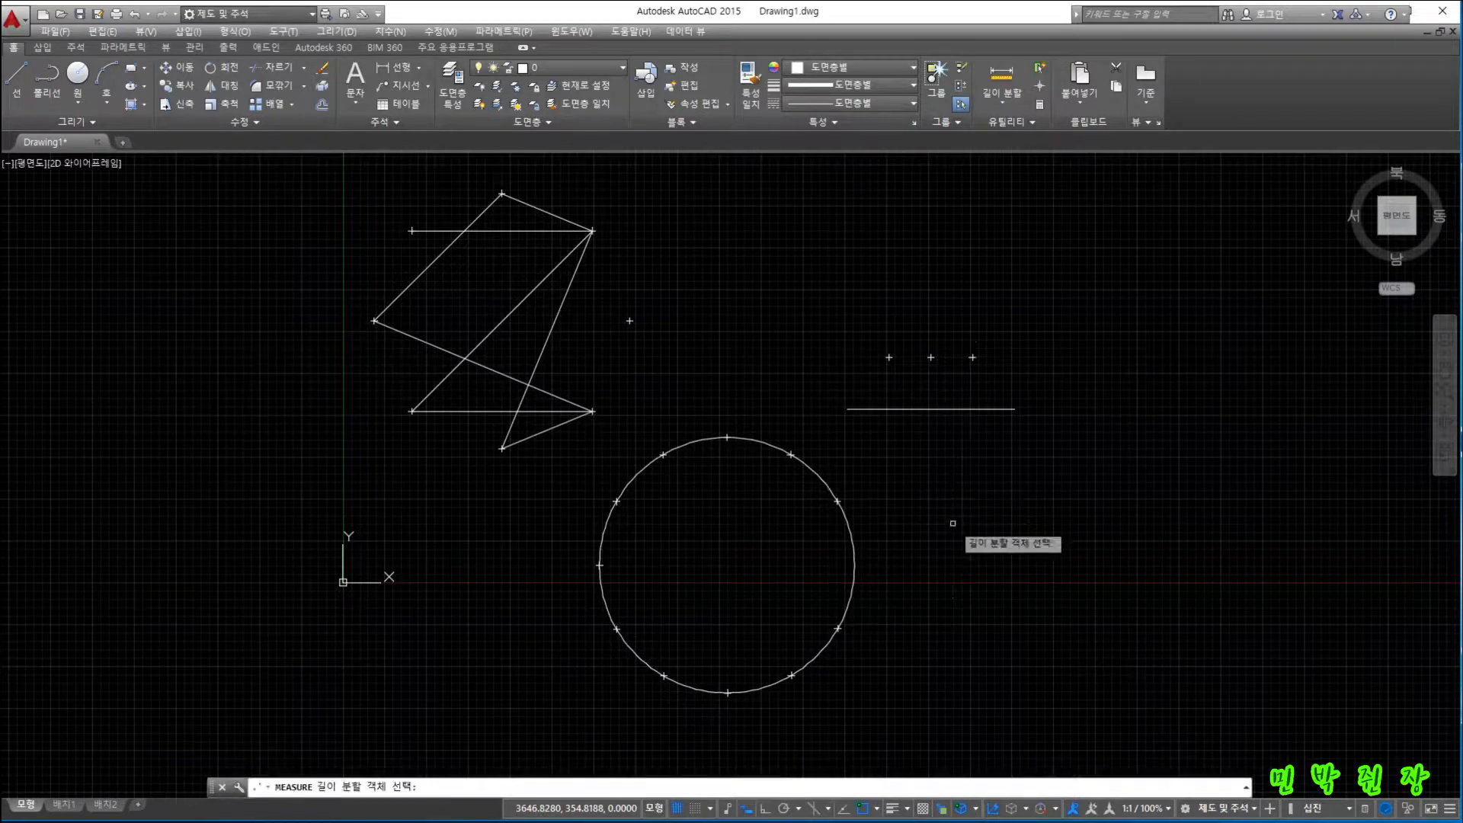
{"action": "left_click", "coordinate": [884, 409]}
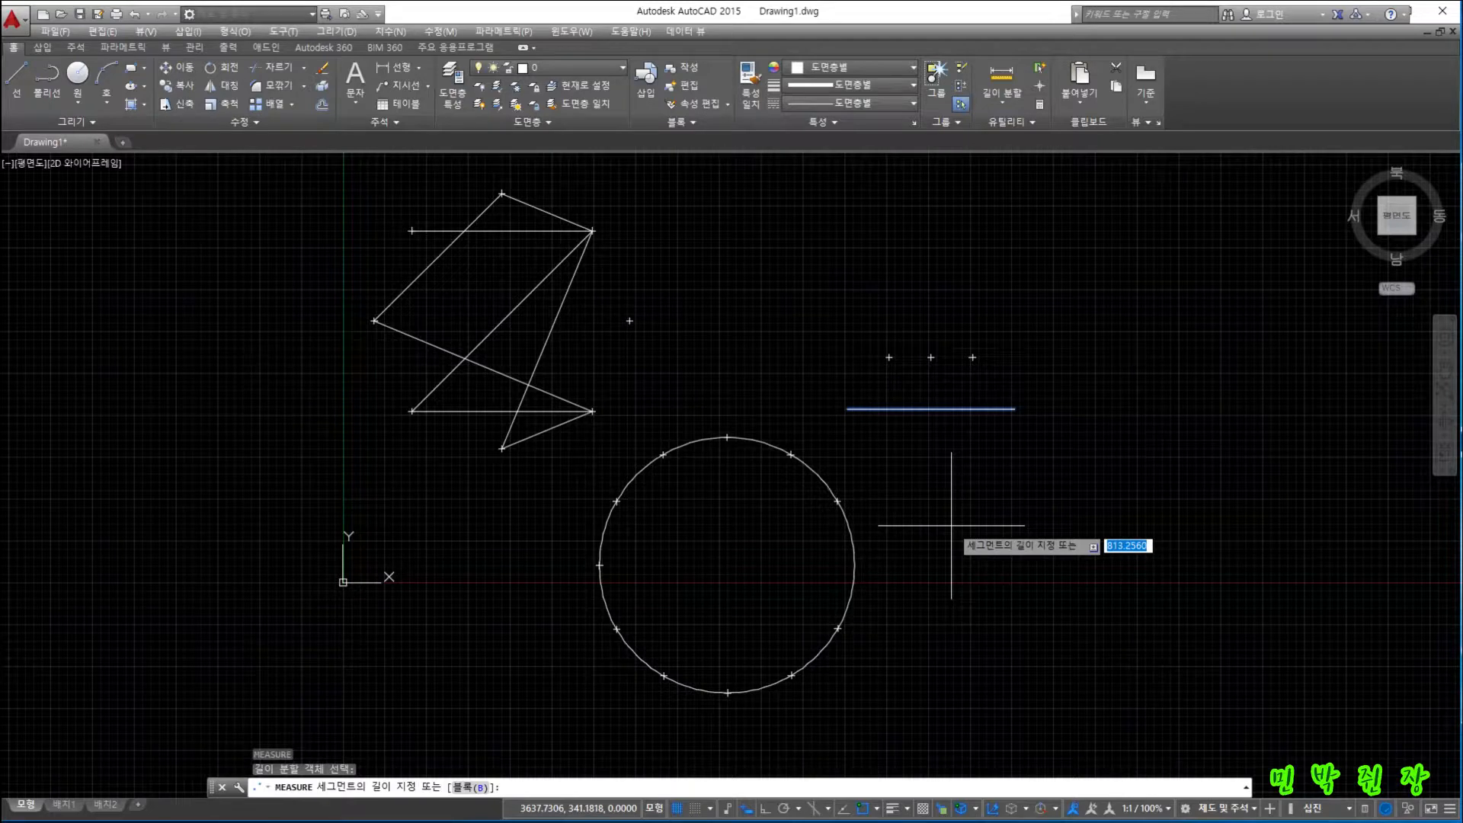
{"action": "key", "text": "Return"}
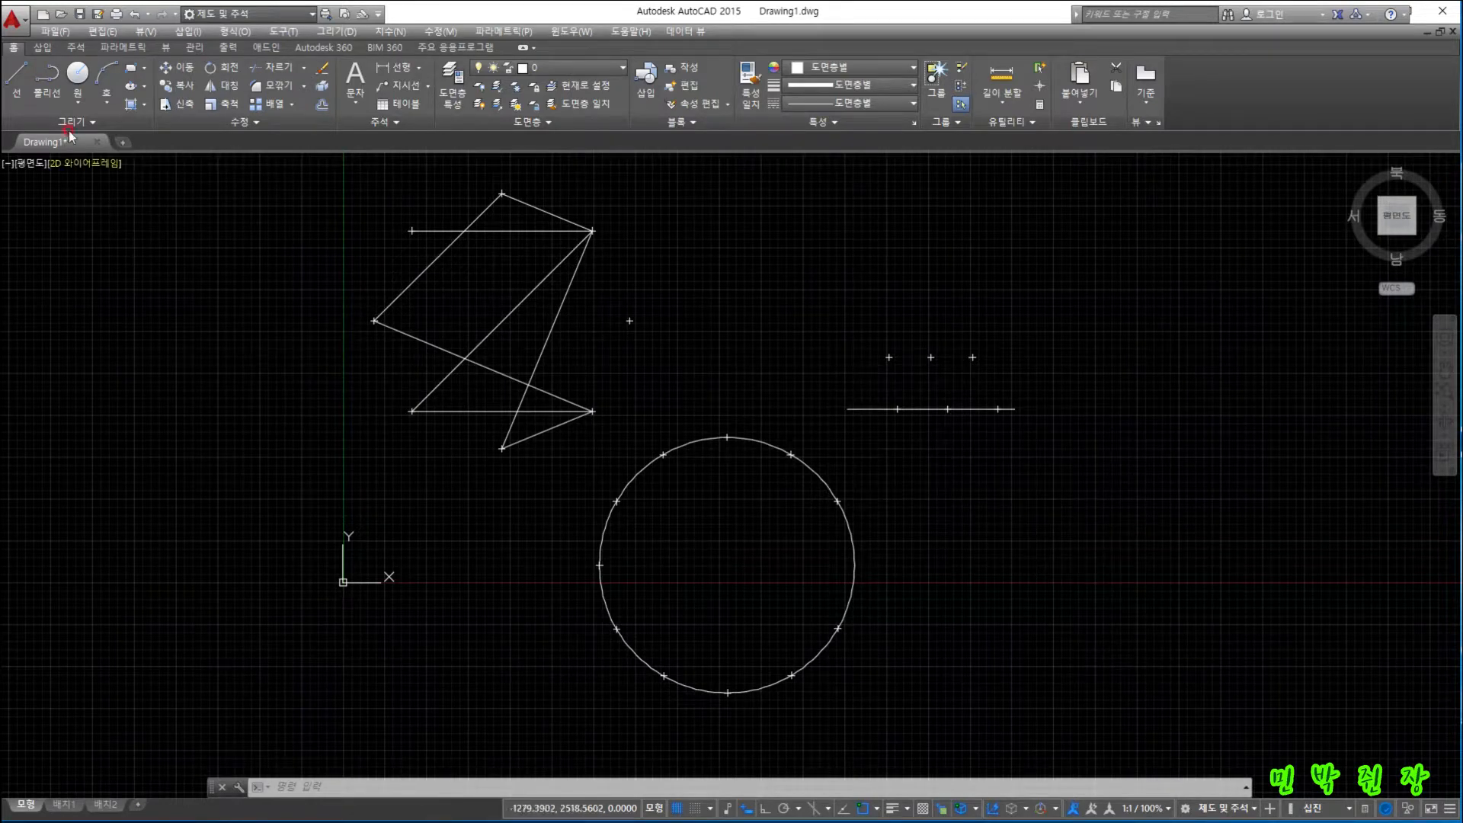
- Draw a chain of horizontal line segments 300, 300, 300 and 100 units long just below the measured line
{"action": "left_click", "coordinate": [40, 113]}
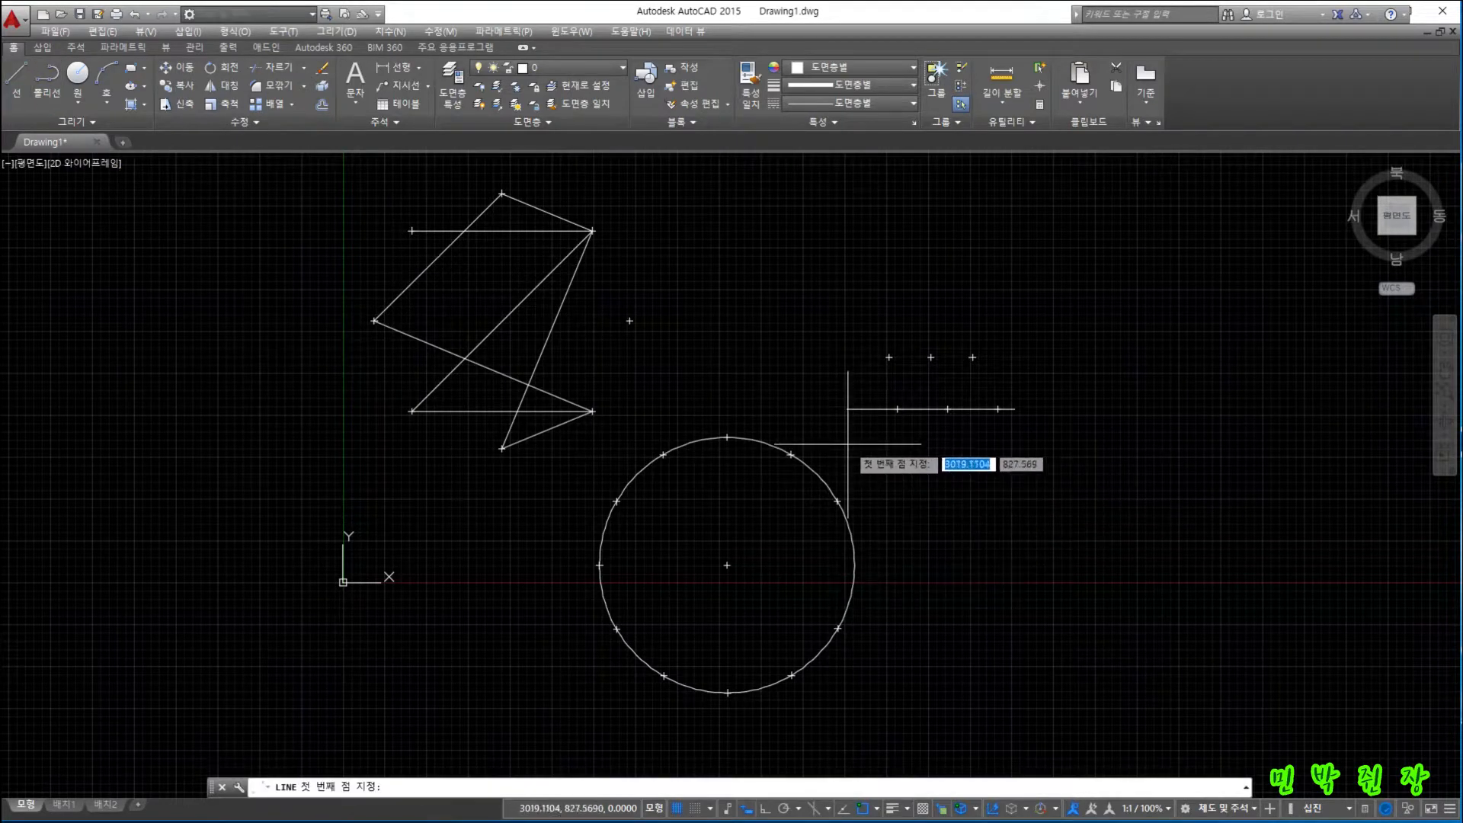
{"action": "left_click", "coordinate": [848, 409]}
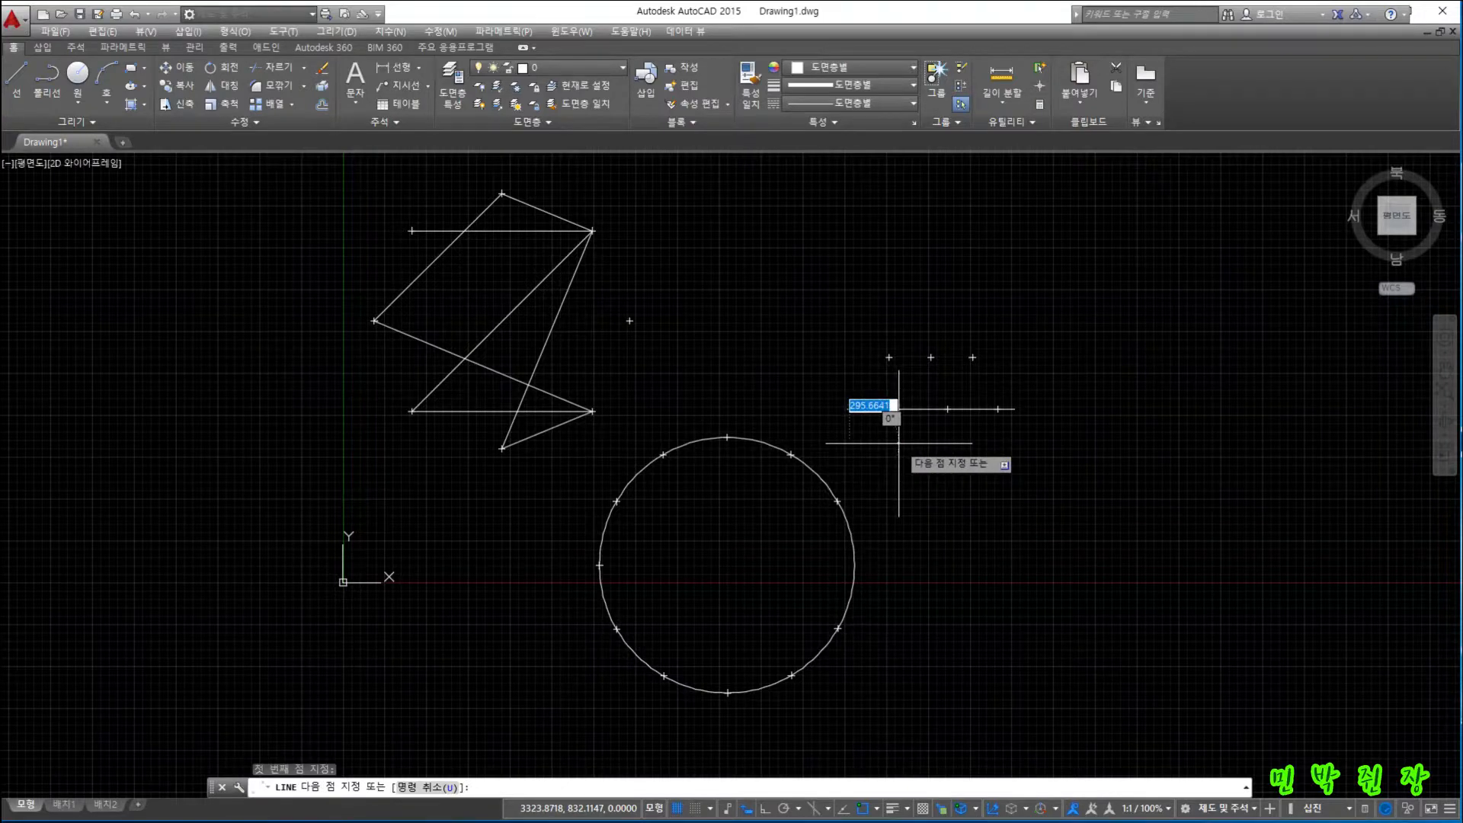
{"action": "type", "text": "300"}
{"action": "key", "text": "Return"}
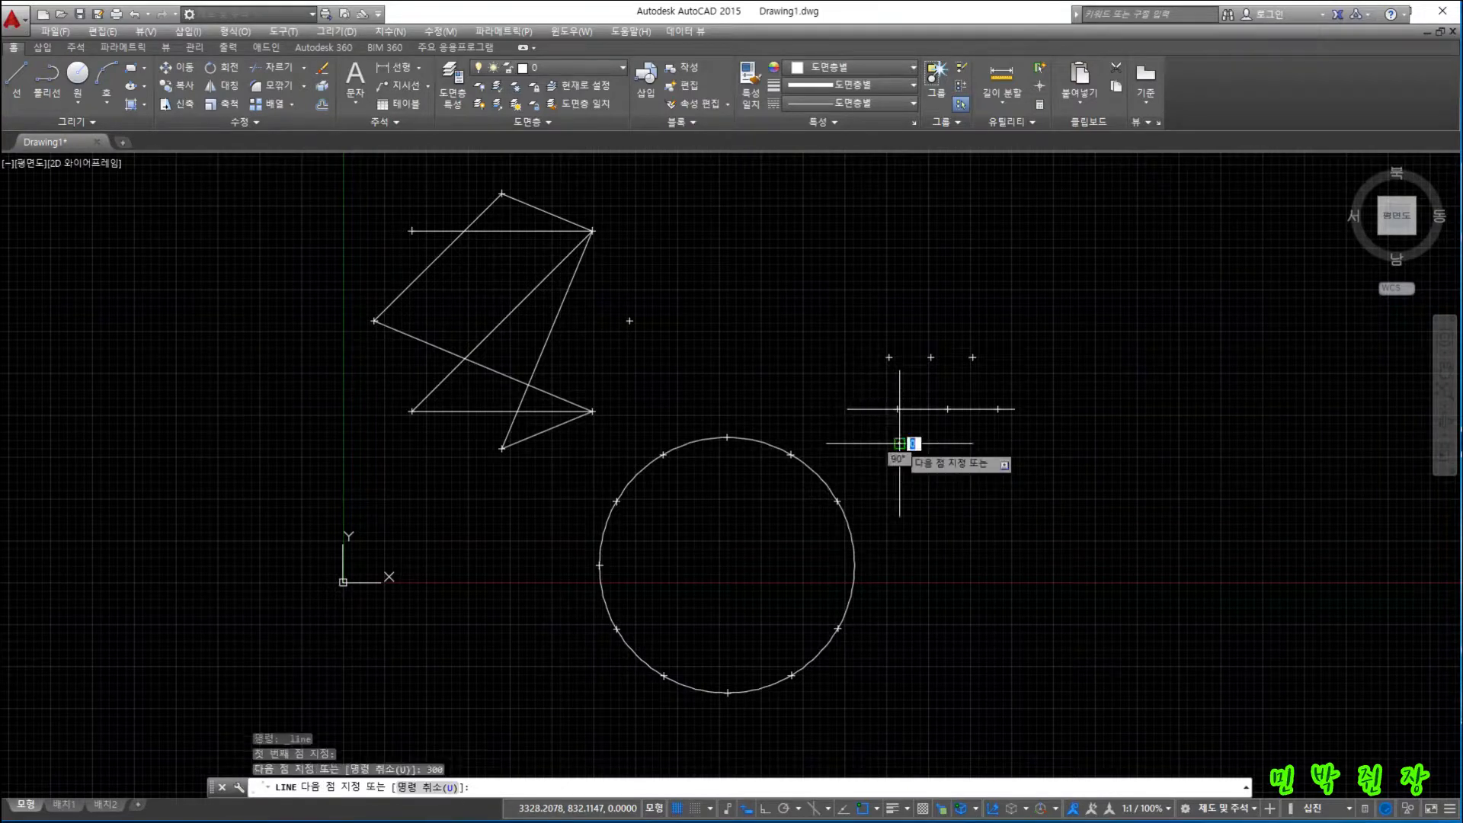
{"action": "type", "text": "30"}
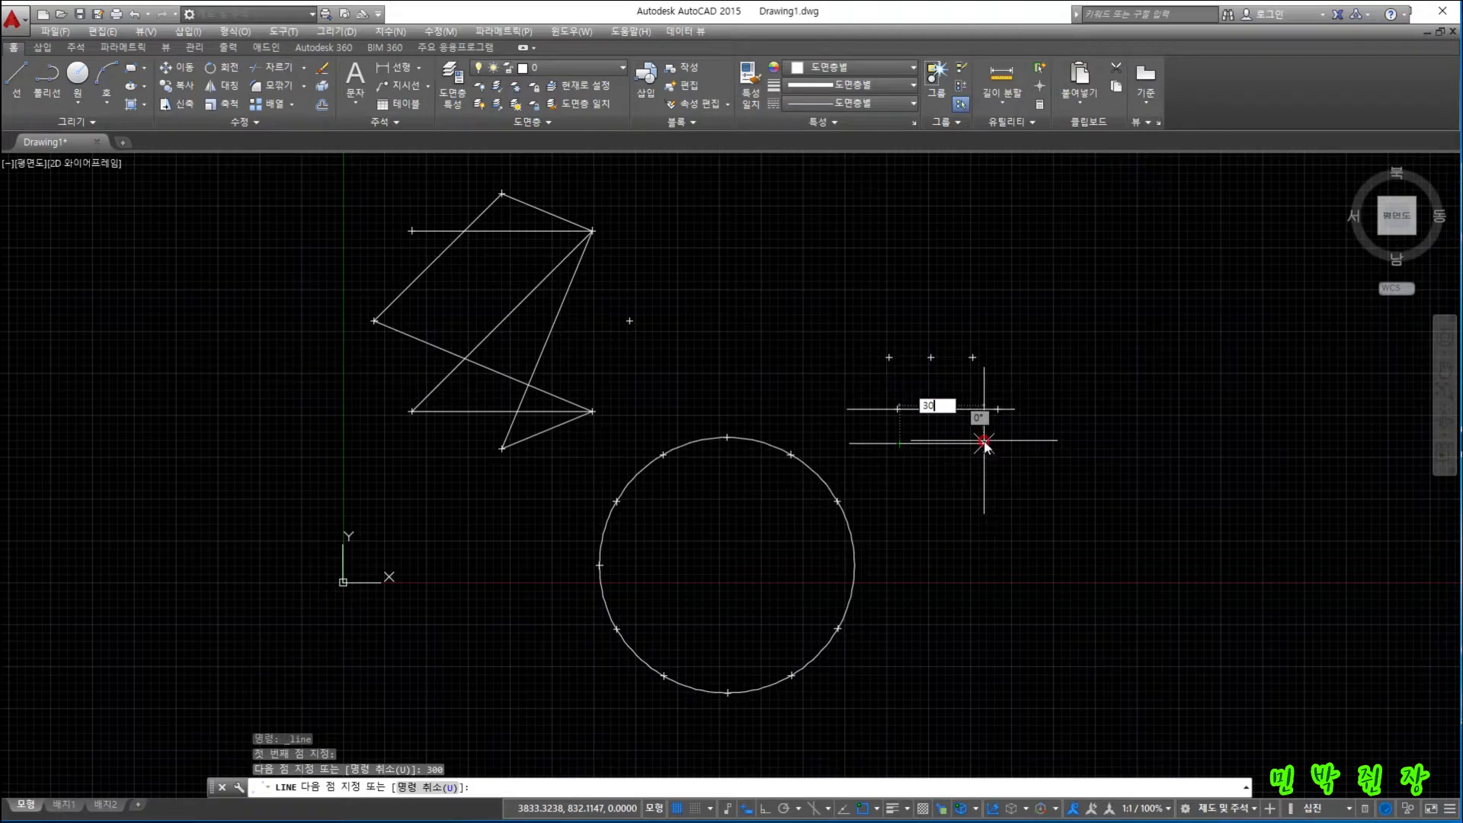
{"action": "type", "text": "0"}
{"action": "key", "text": "Return"}
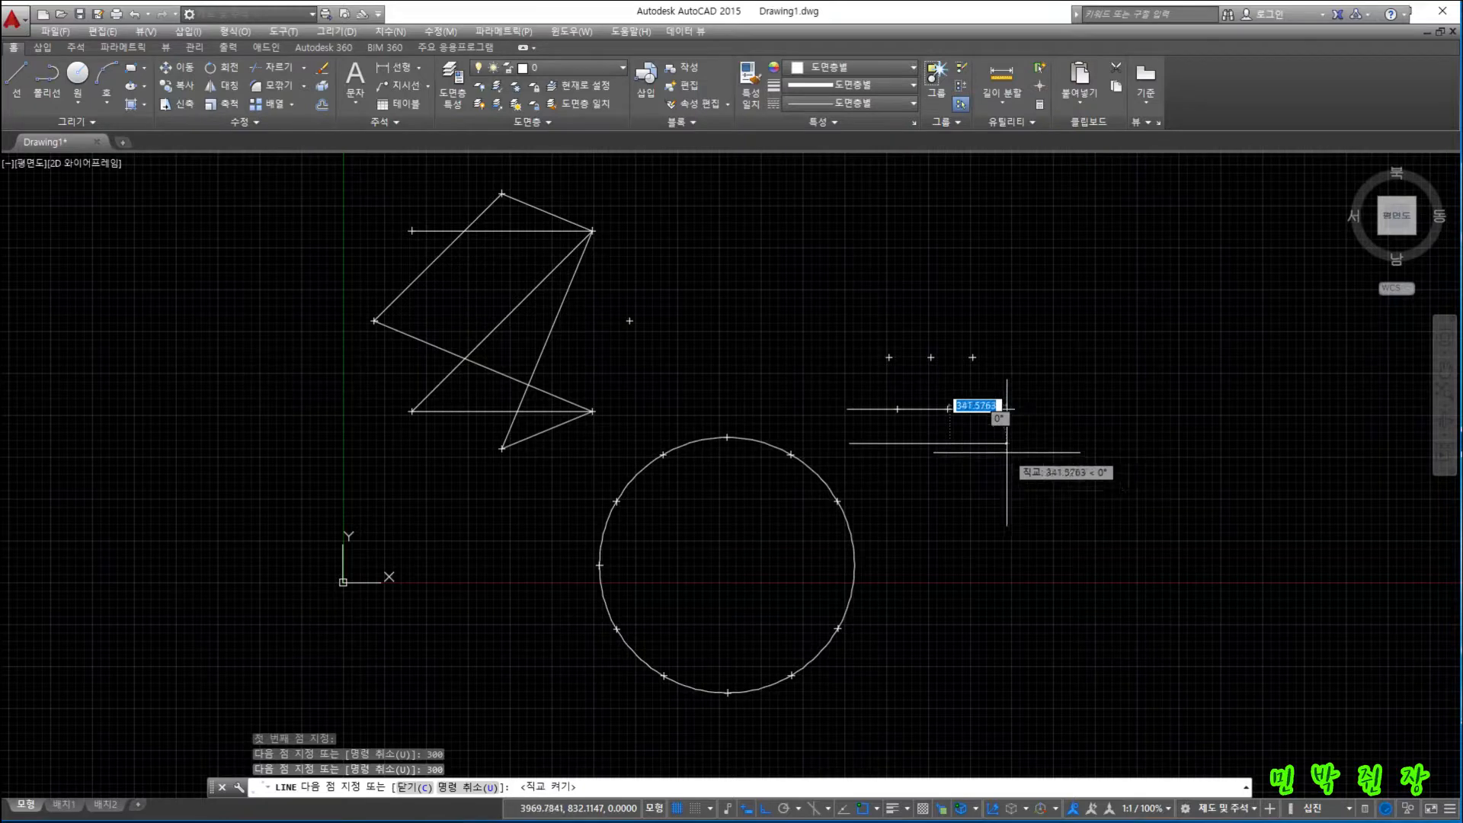
{"action": "type", "text": "300"}
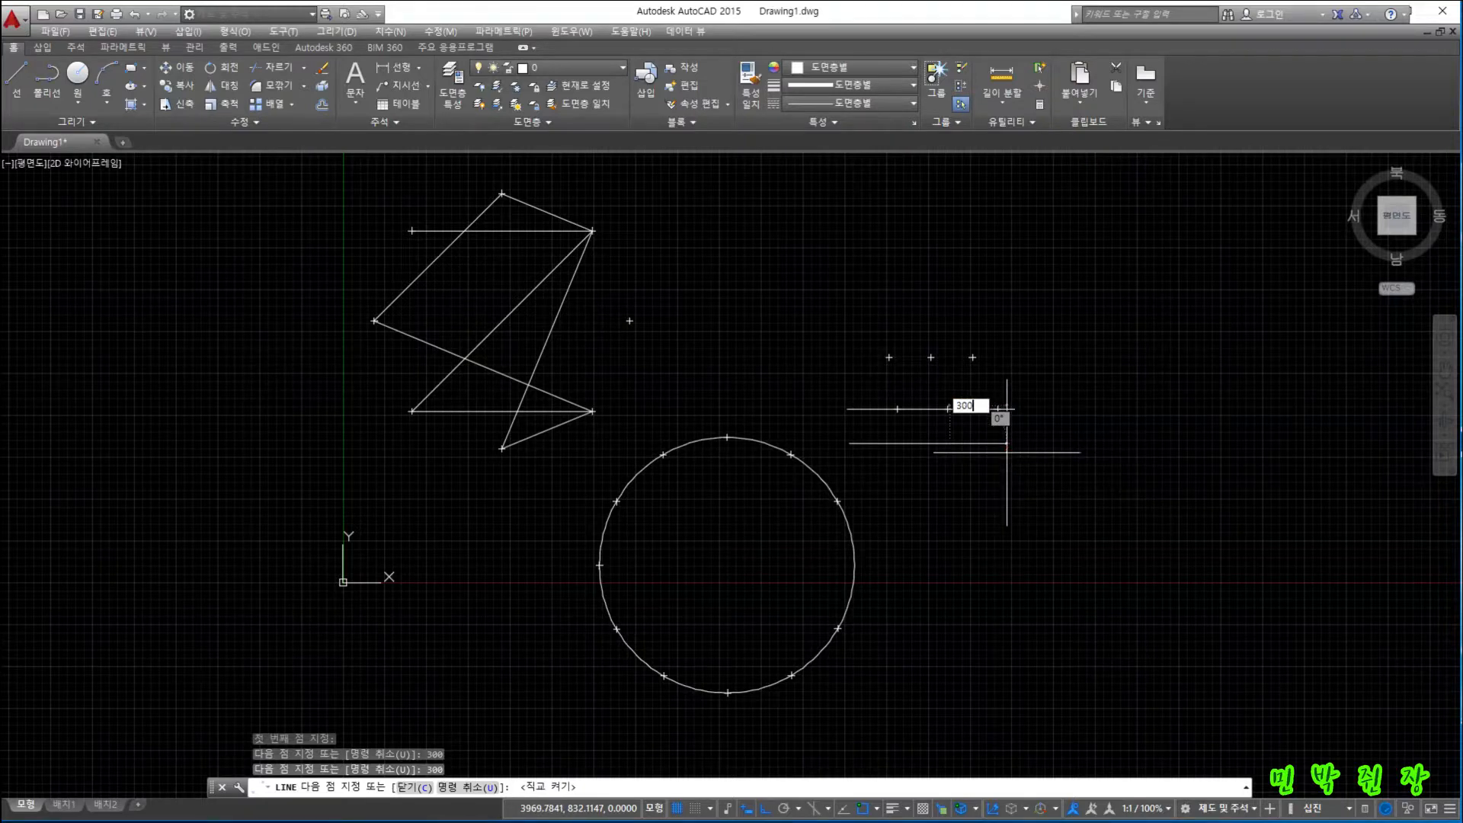
{"action": "key", "text": "Return"}
{"action": "type", "text": "1"}
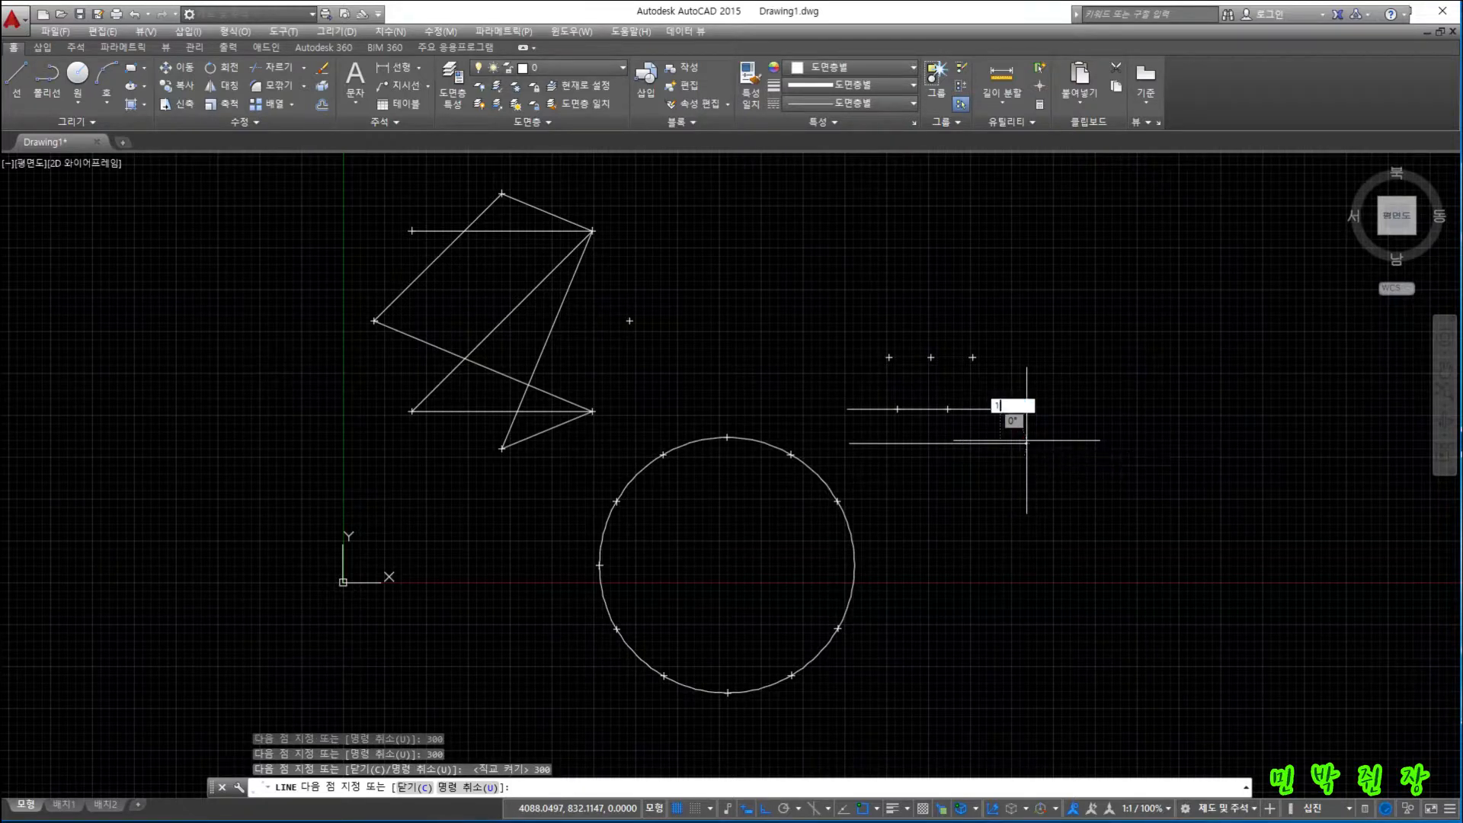
{"action": "type", "text": "00"}
{"action": "key", "text": "Return"}
{"action": "key", "text": "Escape"}
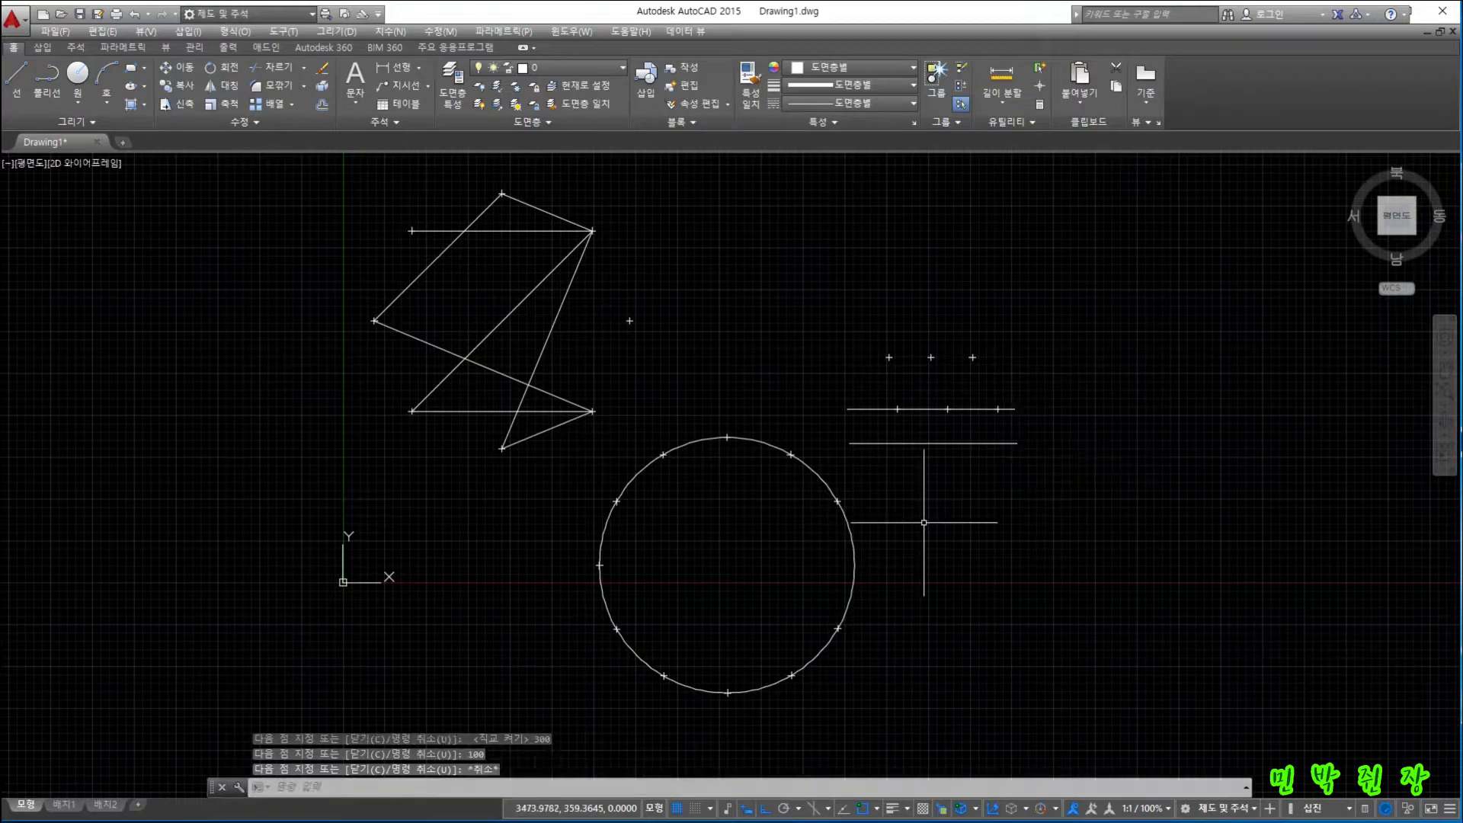
- Window-select the segmented line and the three loose division points above the measured line to compare them
{"action": "left_click", "coordinate": [835, 418]}
{"action": "left_click", "coordinate": [1052, 462]}
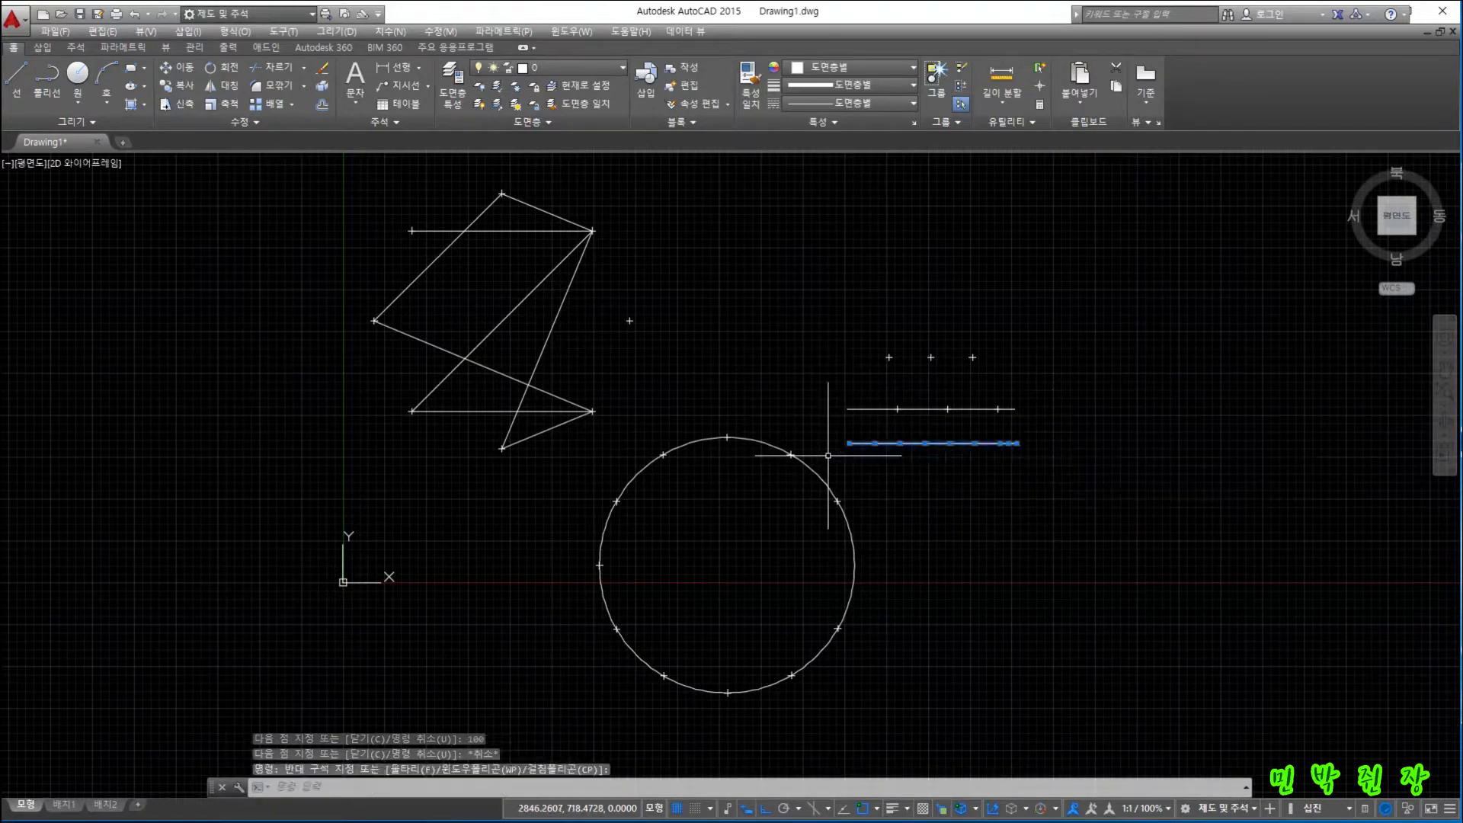
{"action": "left_click_drag", "start_coordinate": [927, 437], "coordinate": [938, 454]}
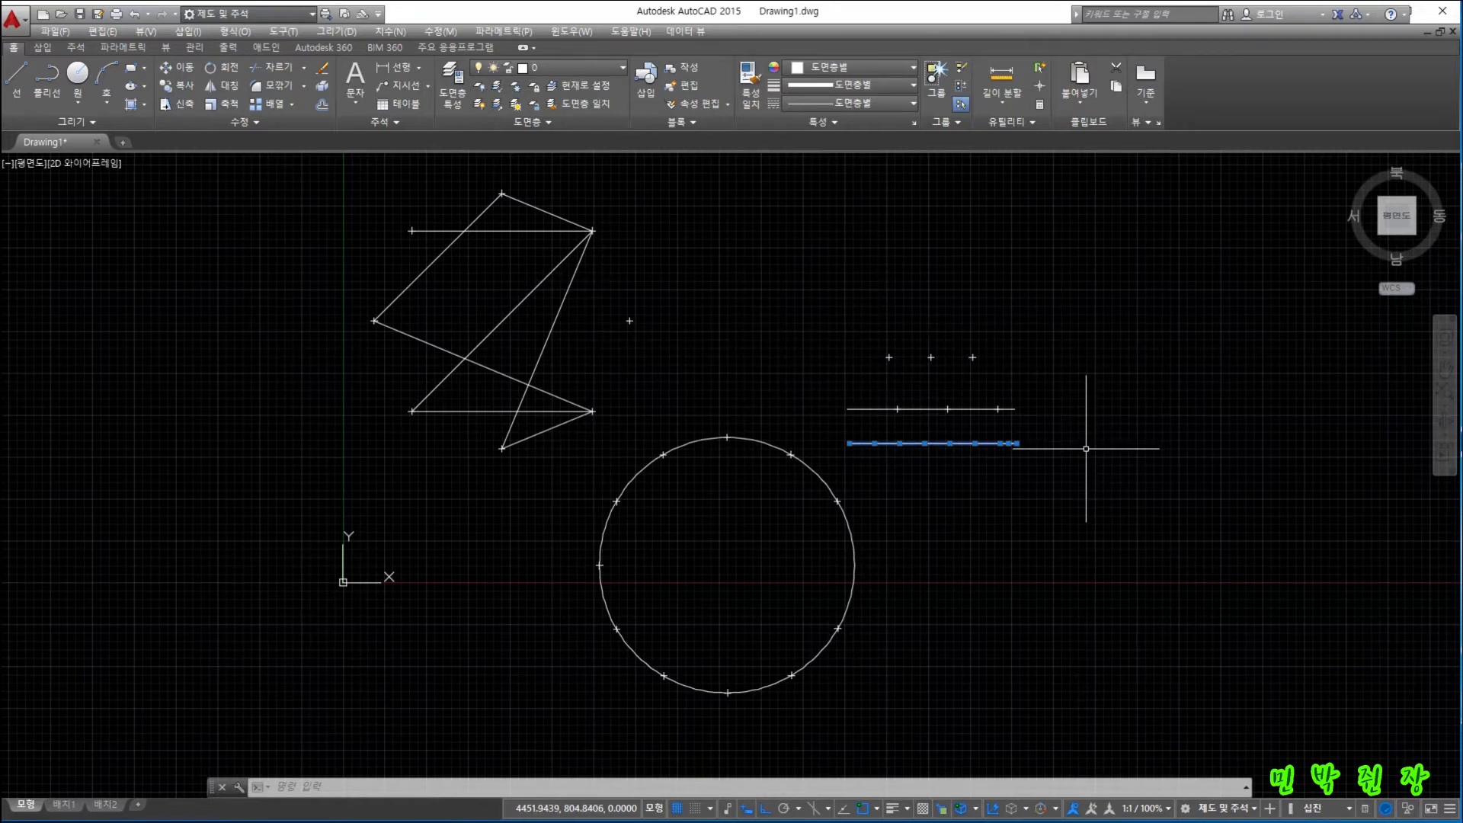
{"action": "left_click", "coordinate": [860, 336]}
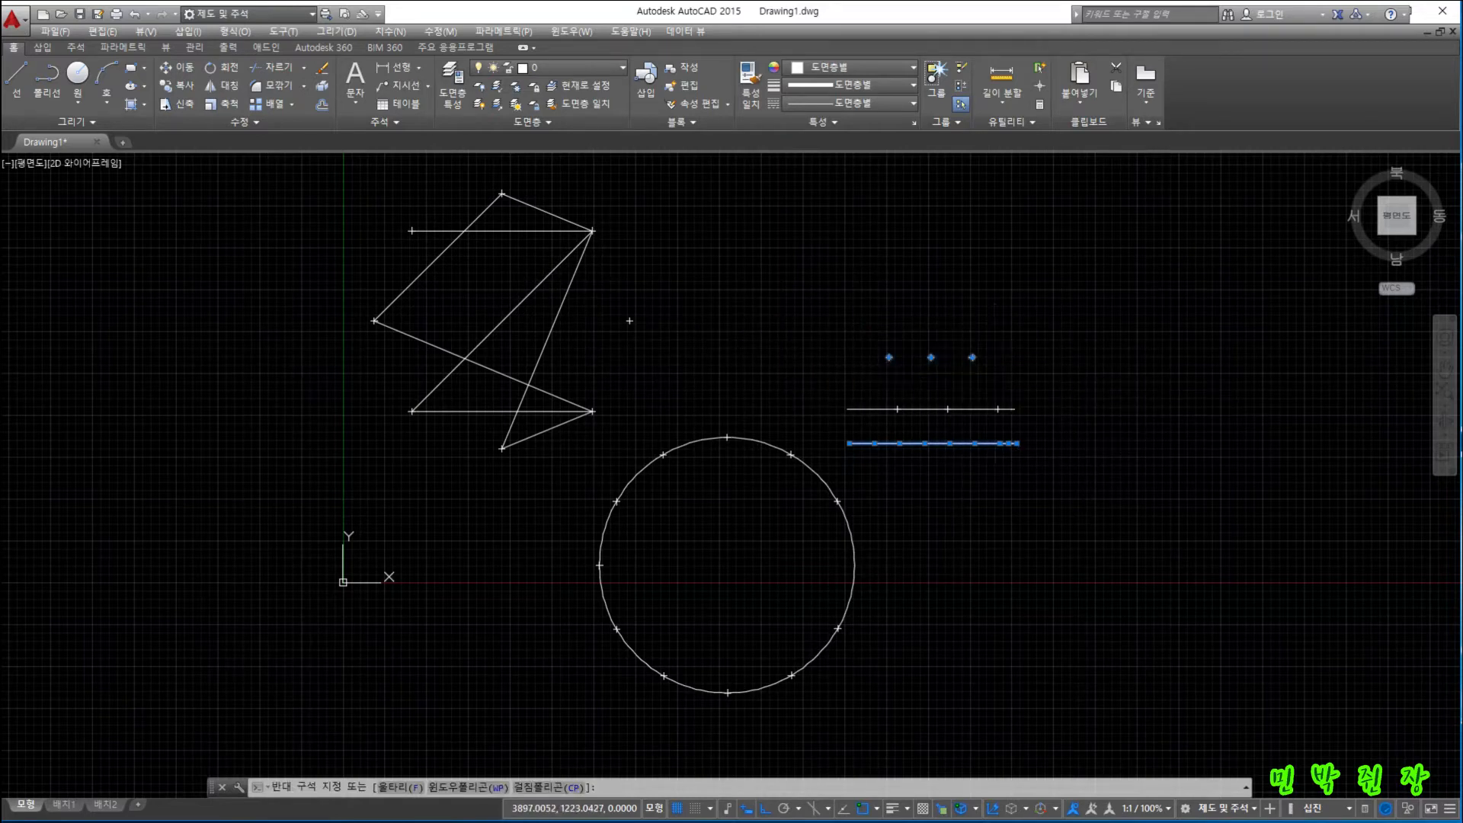
{"action": "left_click", "coordinate": [999, 381]}
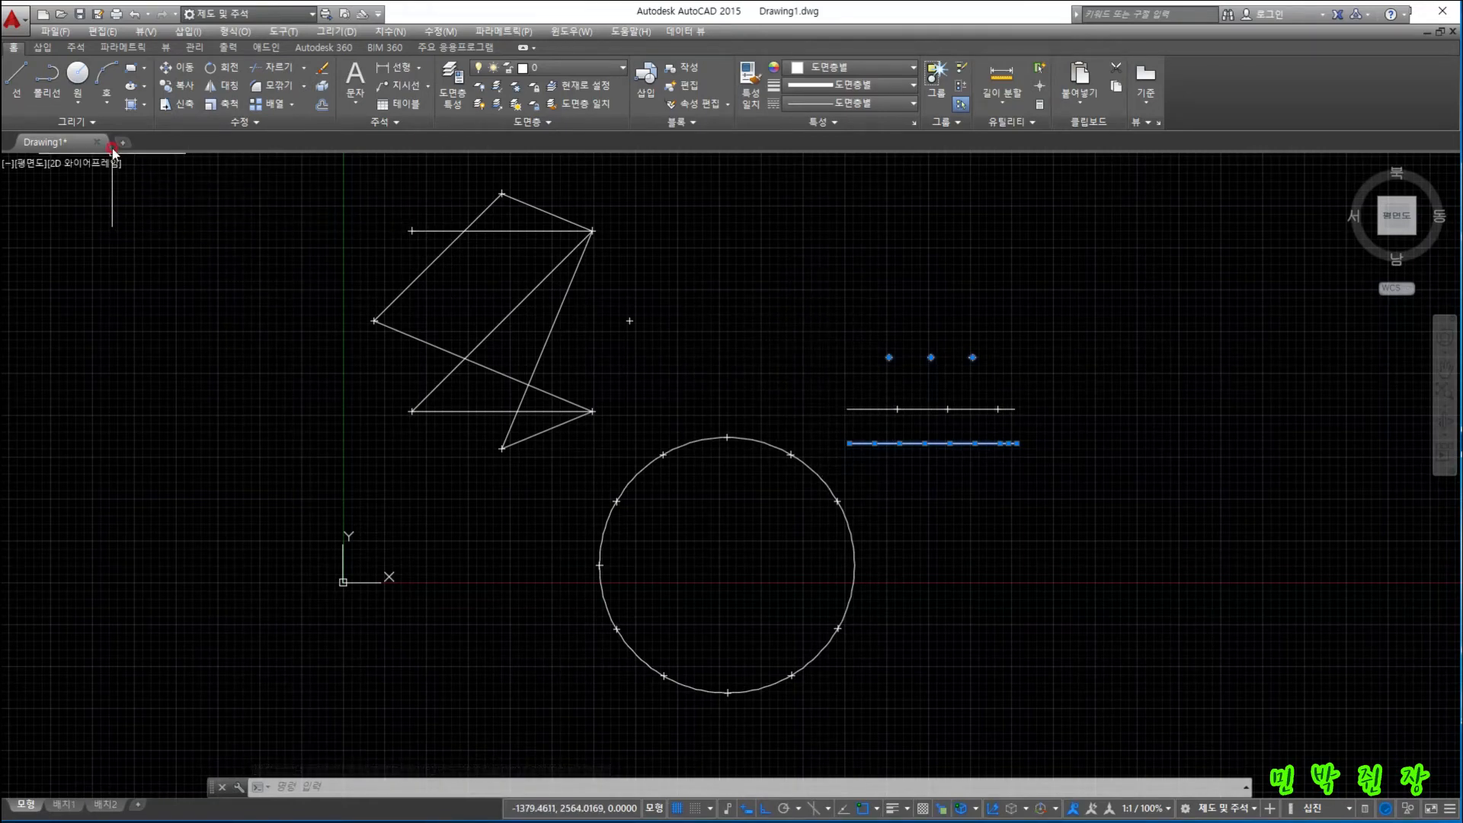
{"action": "left_click", "coordinate": [95, 124]}
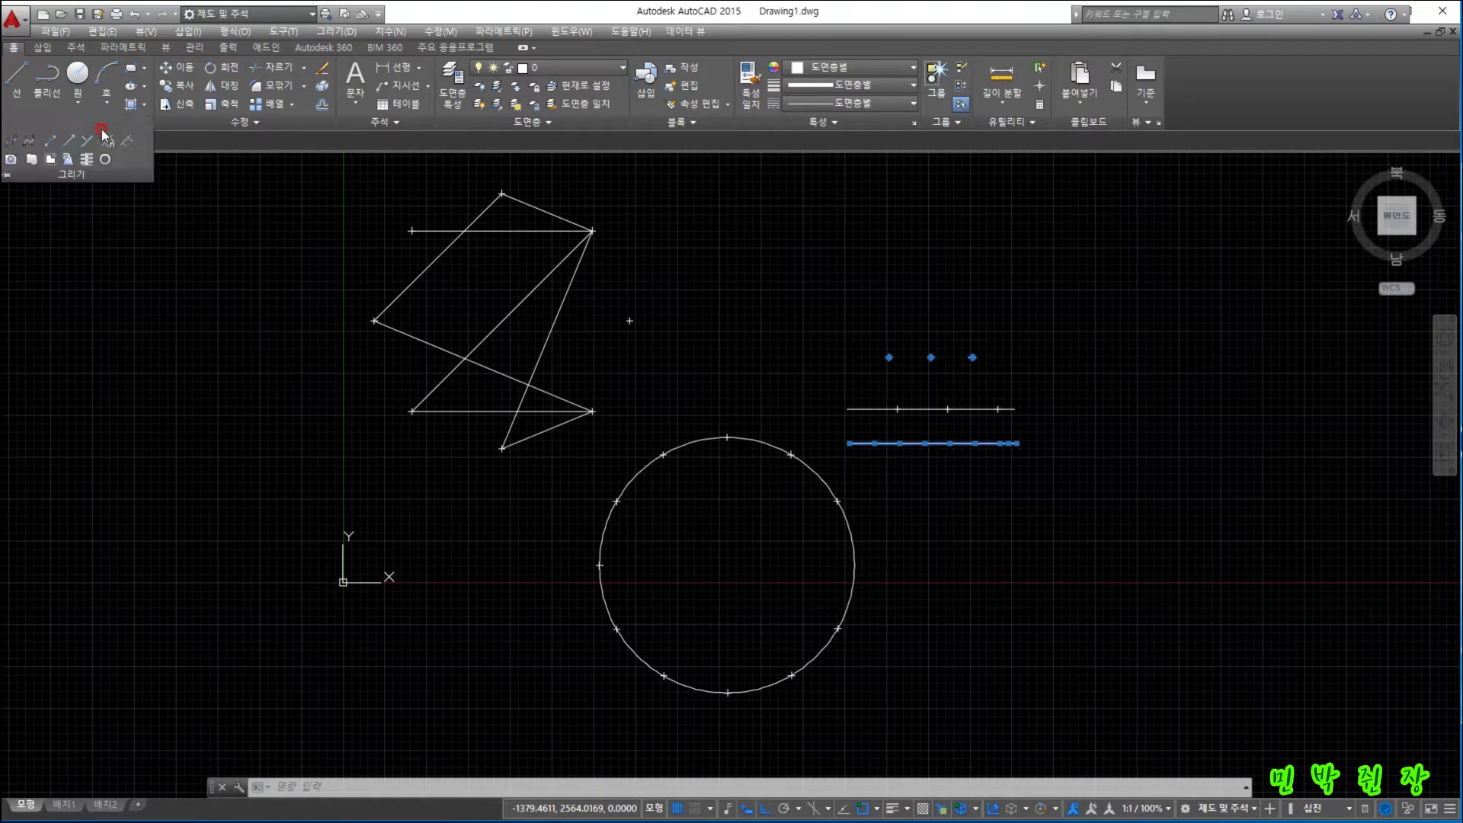
{"action": "left_click", "coordinate": [243, 122]}
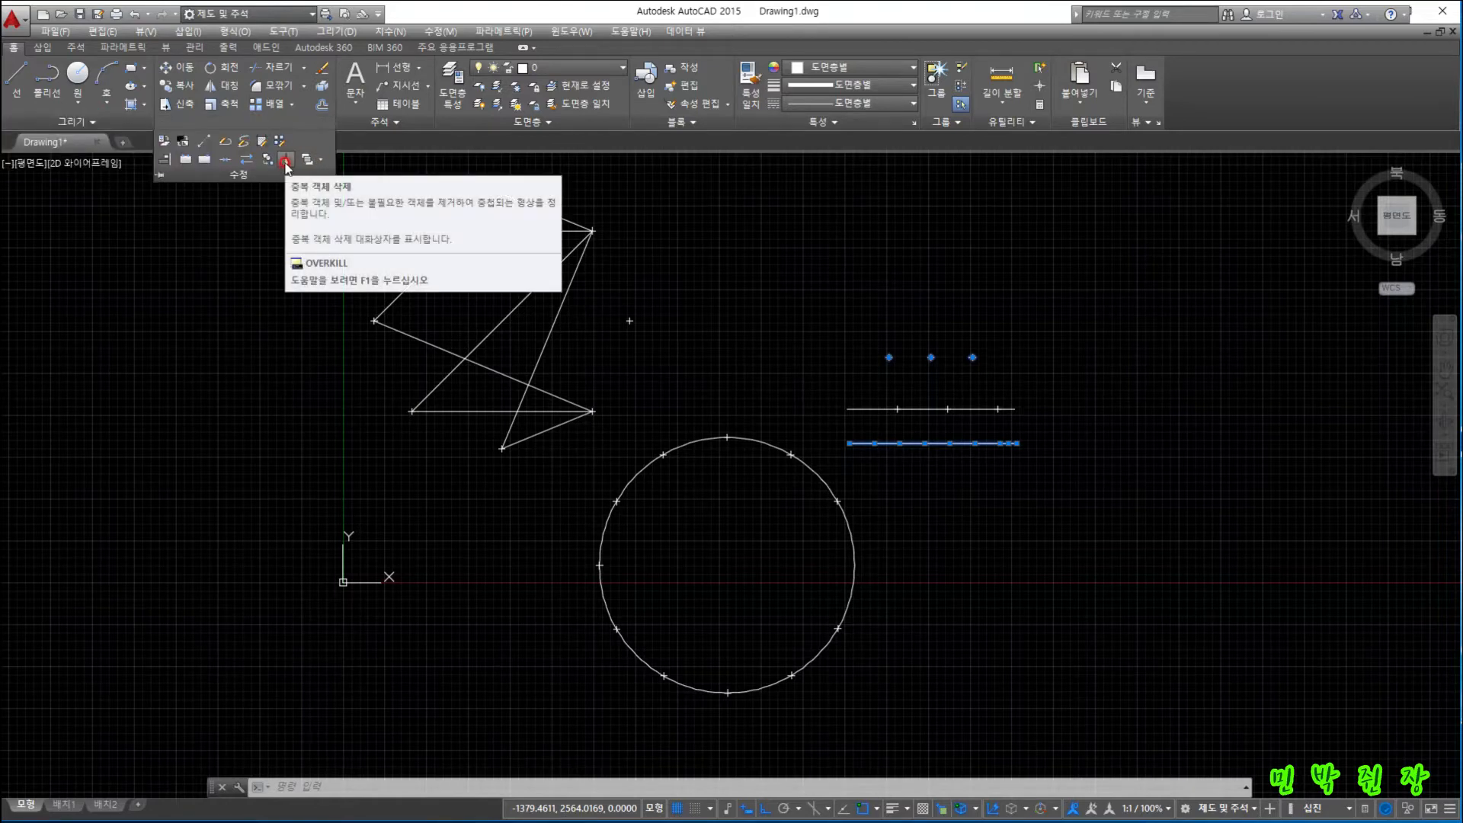